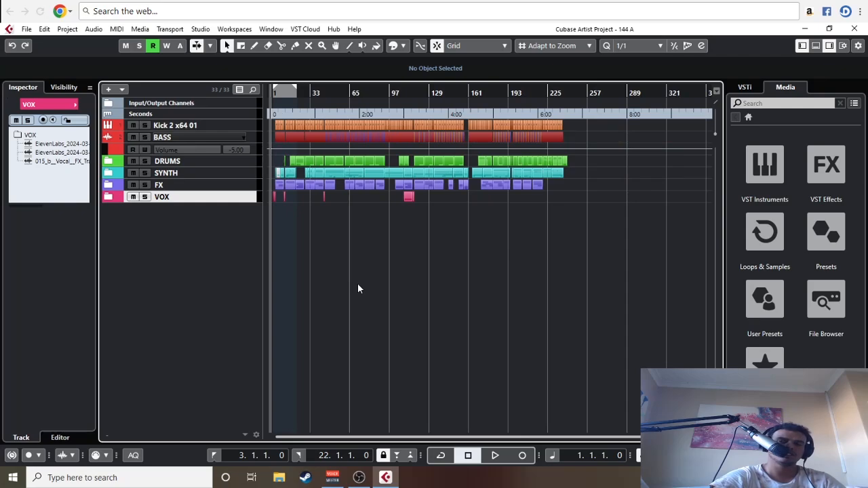
Step: Expand and collapse the DRUMS, SYNTH, FX and VOX folder tracks to review how the project is organized
{"action": "key", "text": "h"}
{"action": "key", "text": "g"}
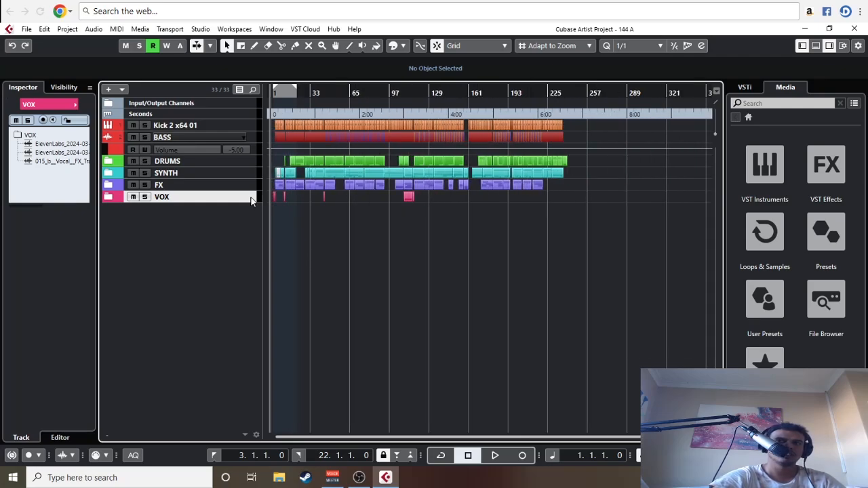
{"action": "left_click", "coordinate": [180, 163]}
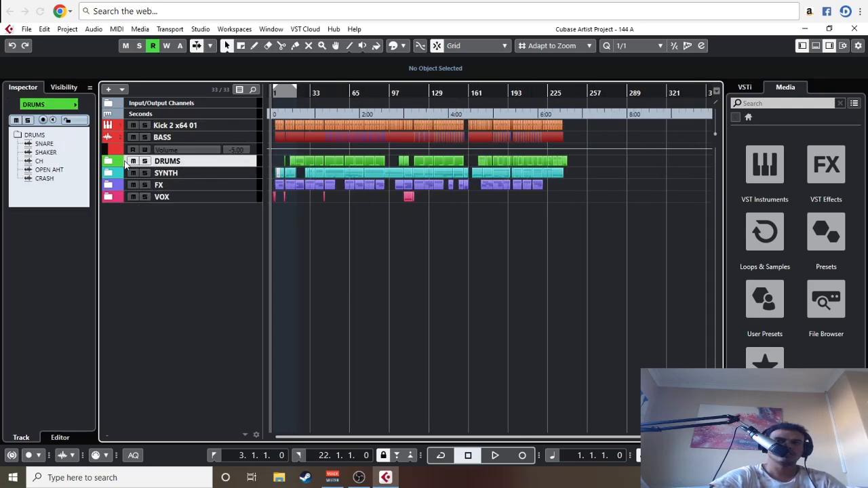
{"action": "left_click", "coordinate": [108, 161]}
{"action": "left_click", "coordinate": [109, 161]}
{"action": "left_click", "coordinate": [107, 174]}
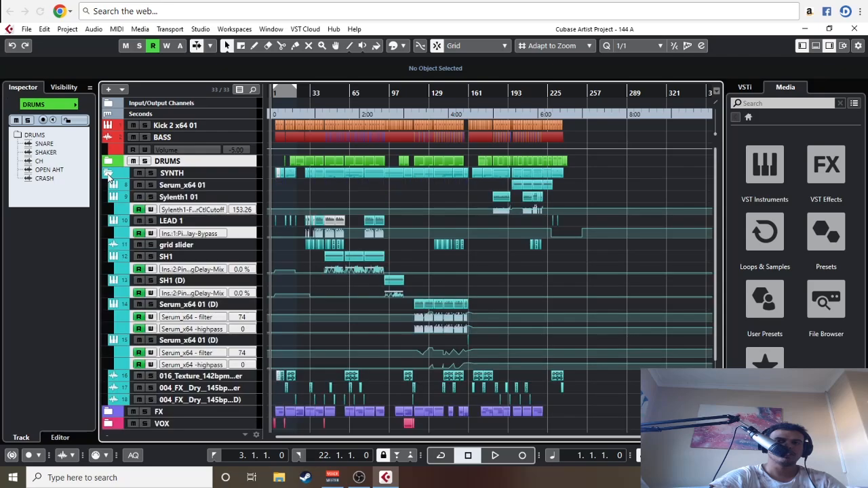
{"action": "left_click", "coordinate": [107, 173]}
{"action": "left_click", "coordinate": [108, 185]}
{"action": "left_click", "coordinate": [107, 185]}
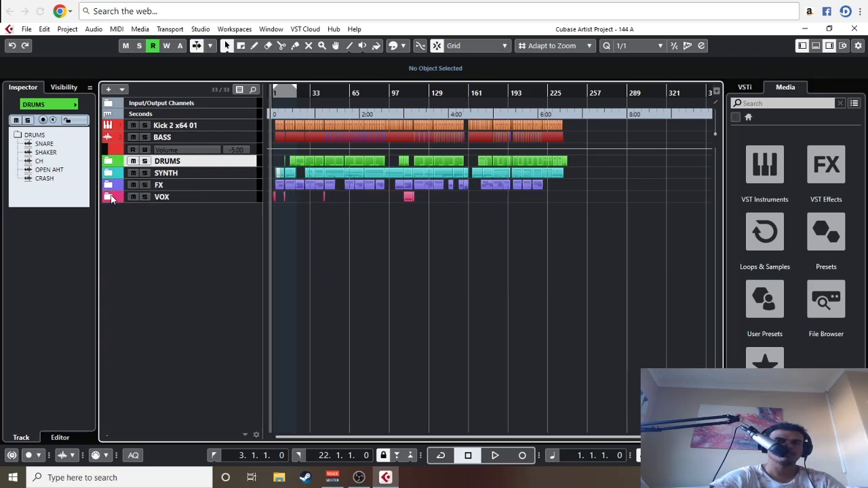
{"action": "left_click", "coordinate": [108, 196]}
{"action": "left_click", "coordinate": [108, 197]}
{"action": "key", "text": "h"}
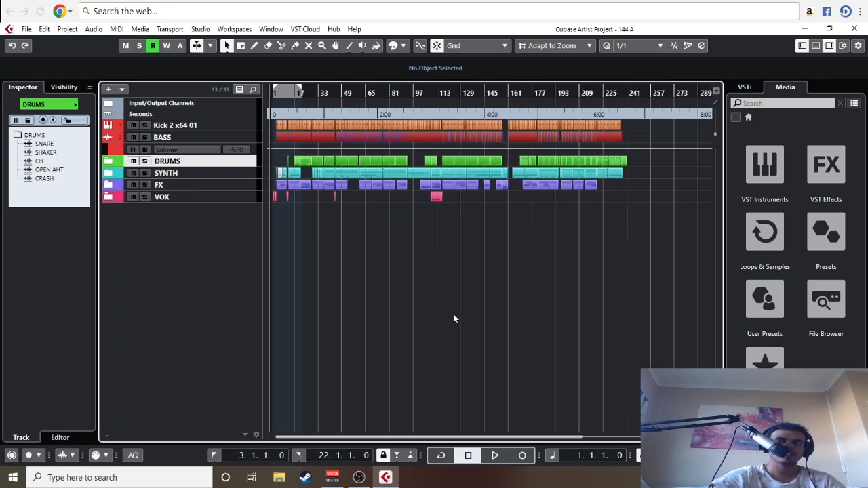
{"action": "key", "text": "g"}
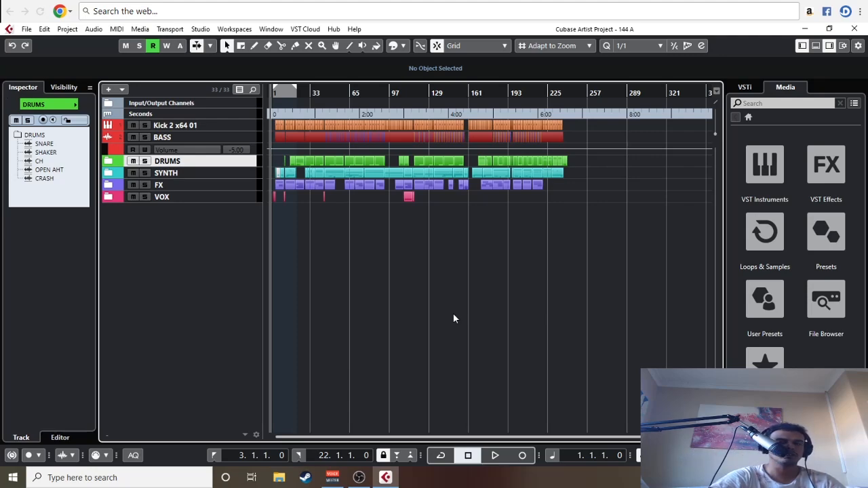
Step: Play the project from the start and examine the arrangement both in close-up and as a full overview
{"action": "key", "text": "h"}
{"action": "key", "text": "space"}
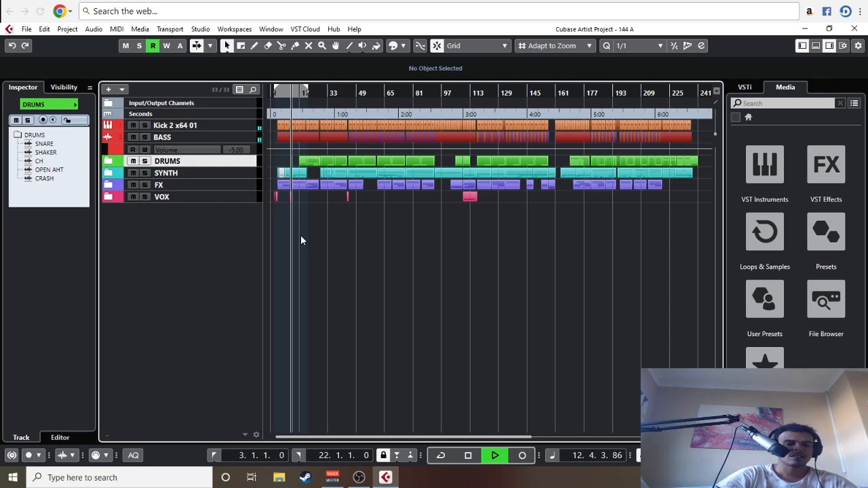
{"action": "key", "text": "h"}
{"action": "key", "text": "h"}
{"action": "key", "text": "h"}
{"action": "key", "text": "h"}
{"action": "key", "text": "h"}
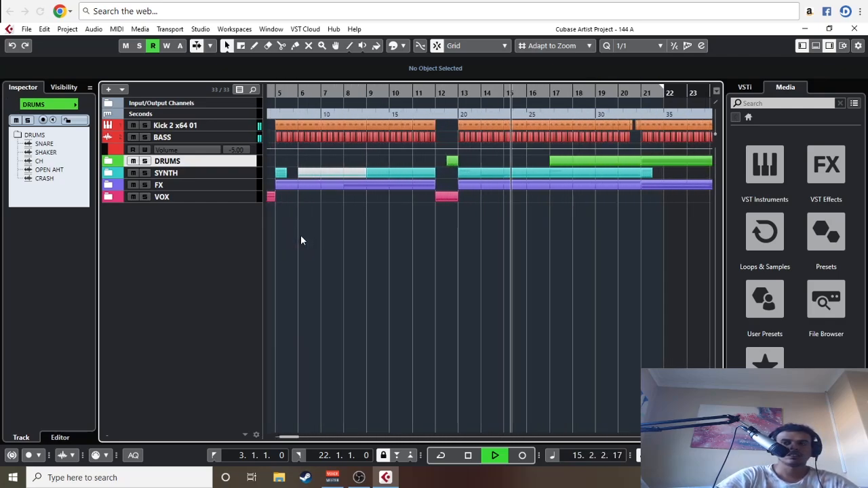
{"action": "key", "text": "g"}
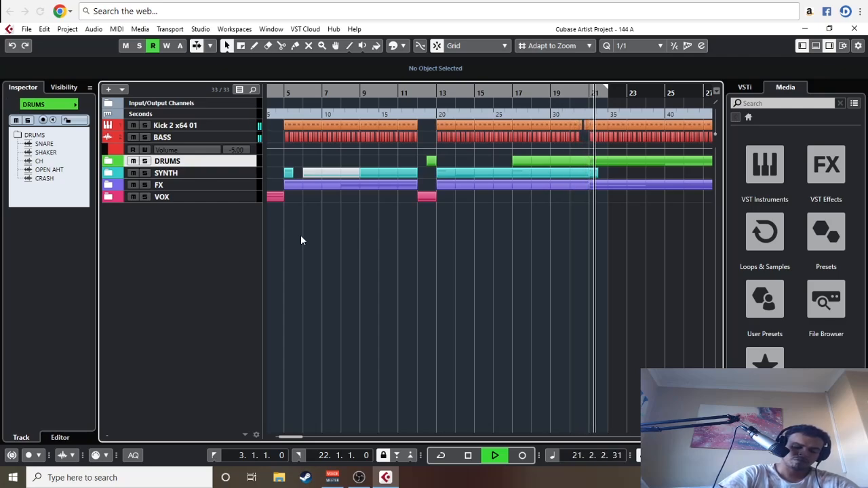
{"action": "key", "text": "g"}
{"action": "key", "text": "g"}
{"action": "key", "text": "g"}
{"action": "key", "text": "g"}
{"action": "key", "text": "g"}
{"action": "key", "text": "g"}
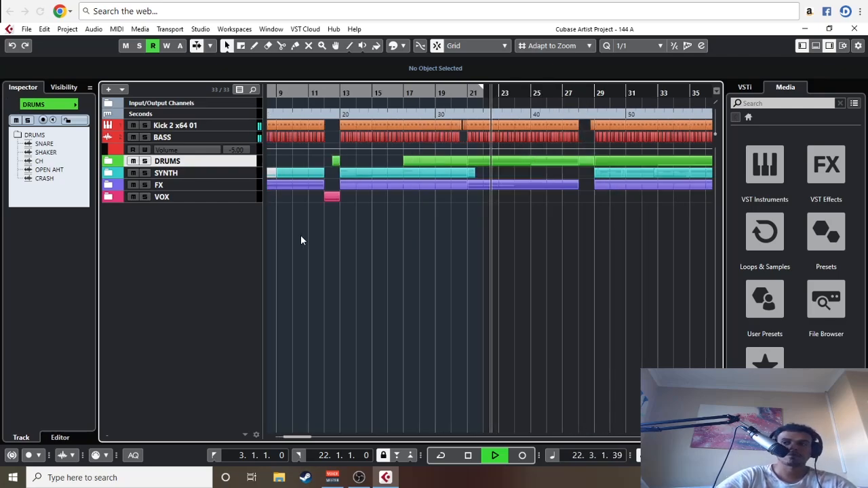
{"action": "key", "text": "g"}
{"action": "key", "text": "g"}
{"action": "key", "text": "g"}
{"action": "key", "text": "g"}
{"action": "key", "text": "g"}
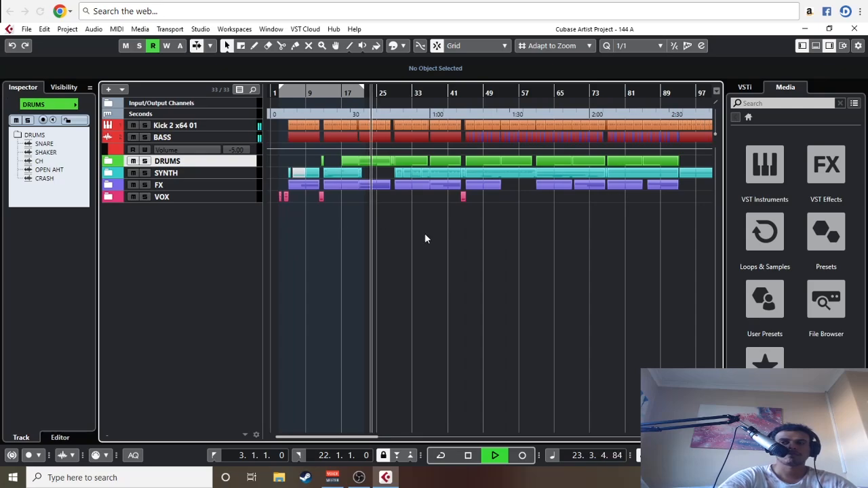
{"action": "key", "text": "g"}
{"action": "key", "text": "g"}
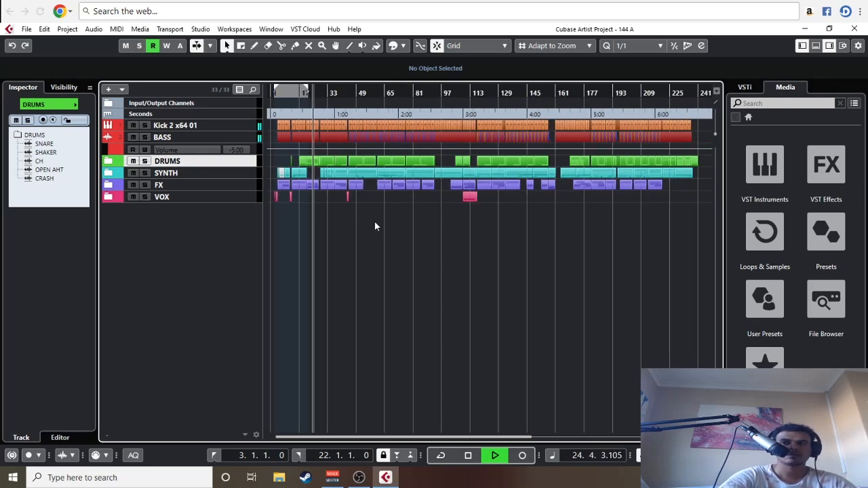
Step: Inspect the contents of the DRUMS, SYNTH, FX and VOX folders during playback, collapsing each one again
{"action": "left_click", "coordinate": [109, 162]}
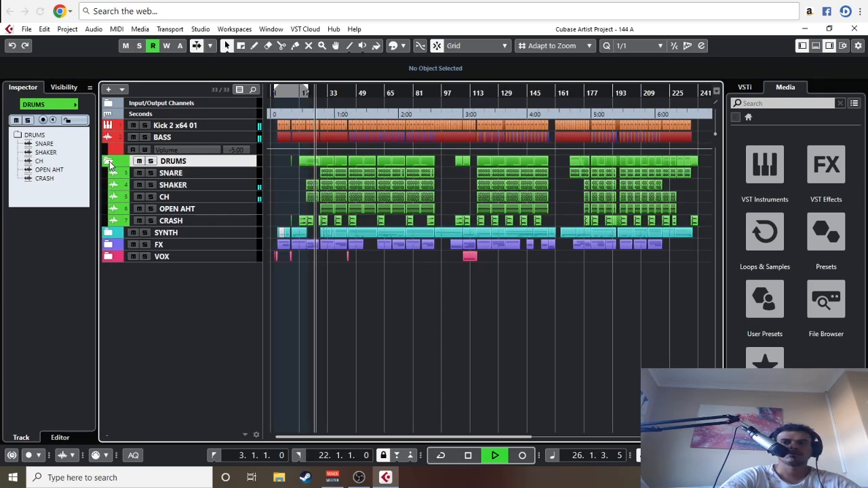
{"action": "left_click", "coordinate": [109, 162]}
{"action": "left_click", "coordinate": [108, 174]}
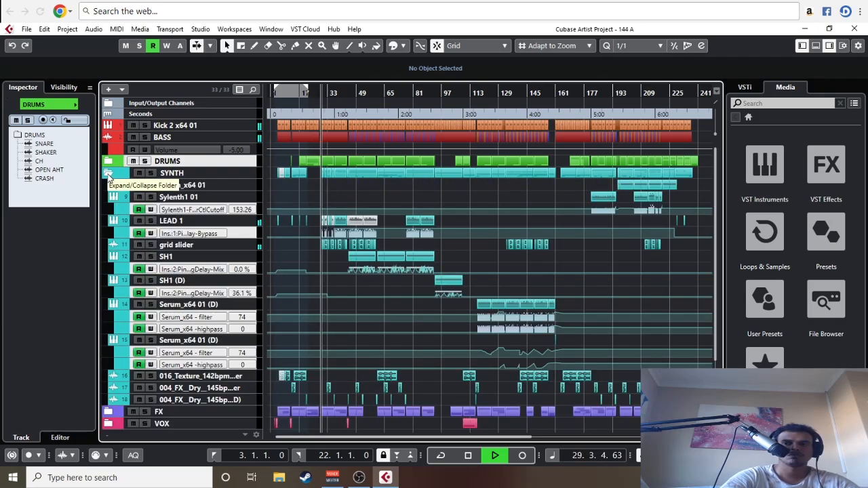
{"action": "left_click", "coordinate": [108, 173]}
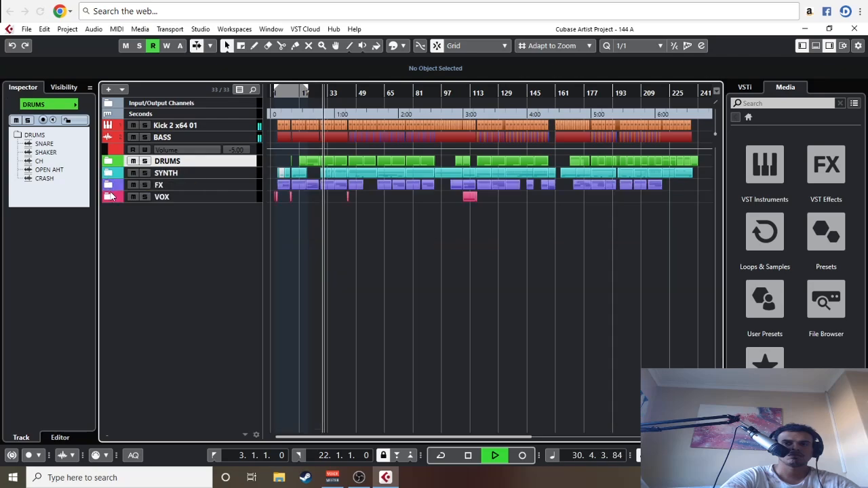
{"action": "left_click", "coordinate": [109, 185]}
{"action": "left_click", "coordinate": [109, 186]}
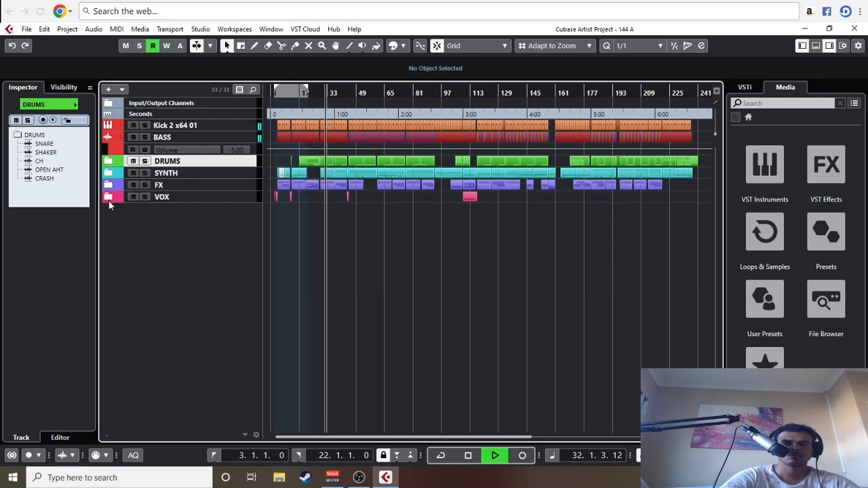
{"action": "left_click", "coordinate": [107, 198]}
{"action": "left_click", "coordinate": [108, 197]}
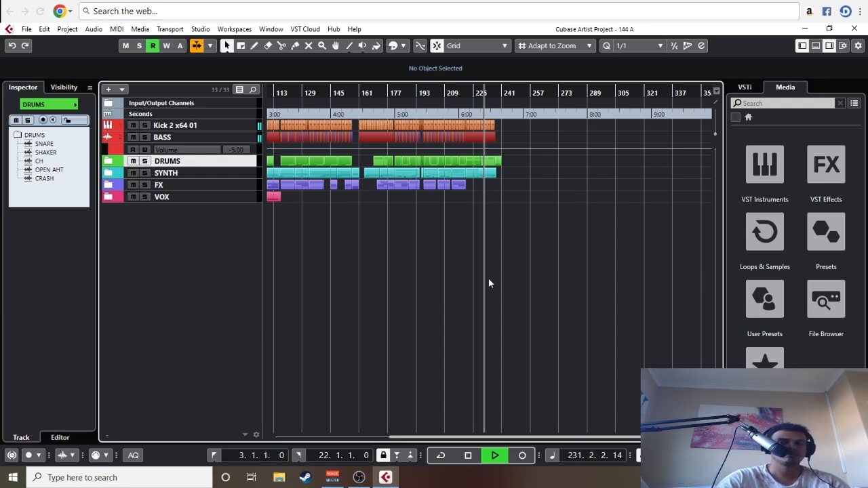
Step: Follow playback through the ending, stop it around bar 237, and bring the whole arrangement back into view
{"action": "key", "text": "h"}
{"action": "key", "text": "h"}
{"action": "key", "text": "h"}
{"action": "key", "text": "h"}
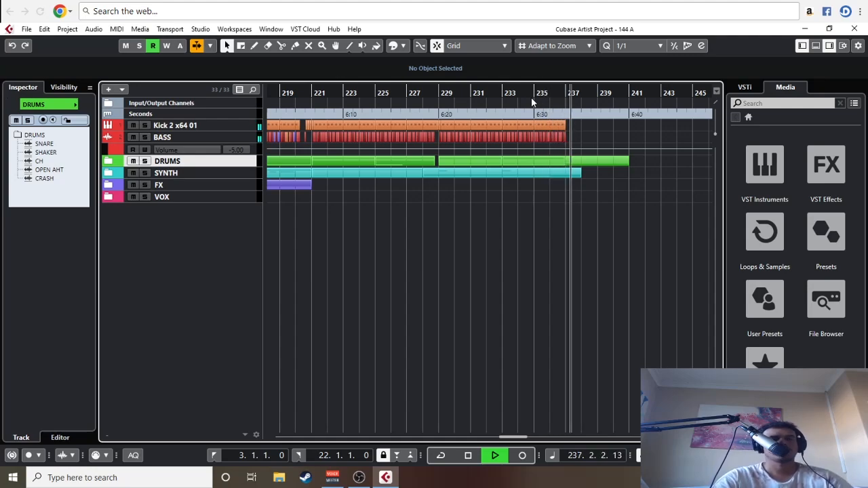
{"action": "key", "text": "space"}
{"action": "scroll", "coordinate": [479, 239], "scroll_direction": "down", "scroll_amount": 1}
{"action": "scroll", "coordinate": [472, 239], "scroll_direction": "down", "scroll_amount": 4}
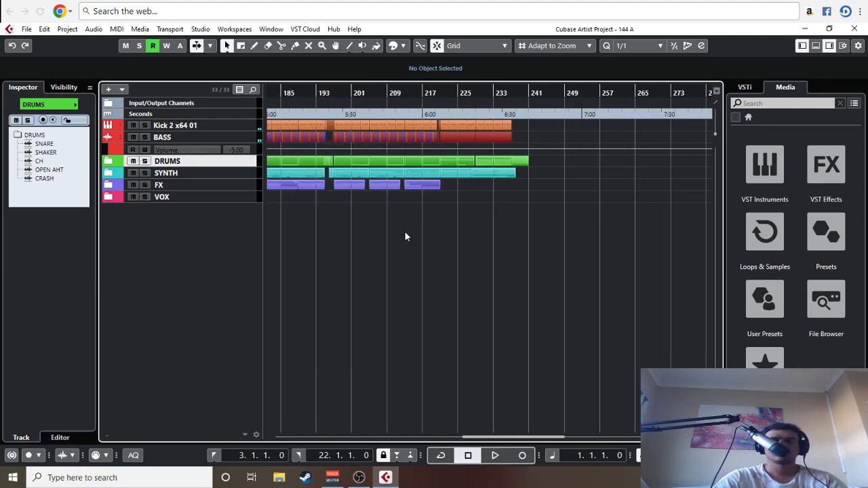
{"action": "scroll", "coordinate": [434, 295], "scroll_direction": "up", "scroll_amount": 1}
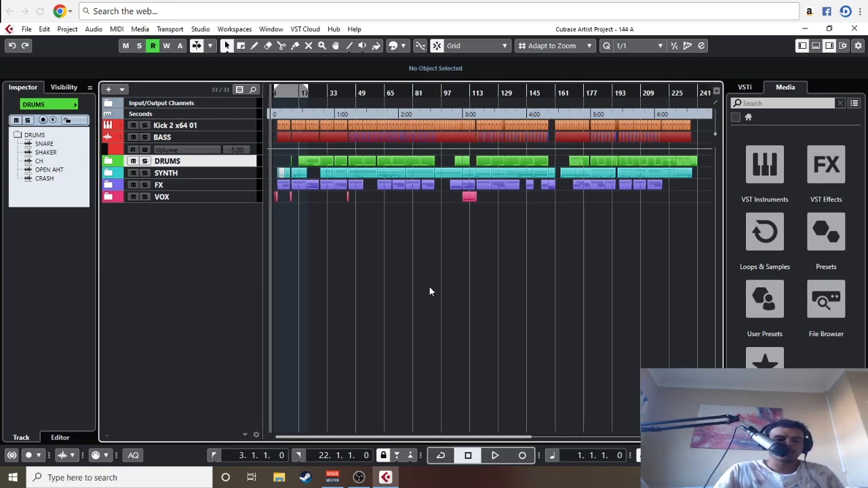
Step: Review the SYNTH folder's tracks, select the Serum_x64 01 track to see its inserts, and collapse the folder
{"action": "left_click", "coordinate": [109, 174]}
{"action": "left_click", "coordinate": [182, 185]}
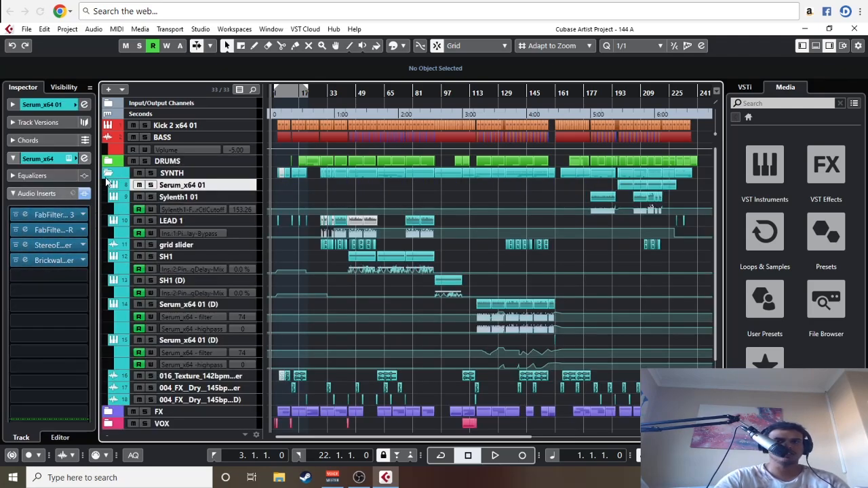
{"action": "left_click", "coordinate": [109, 174]}
{"action": "key", "text": "g"}
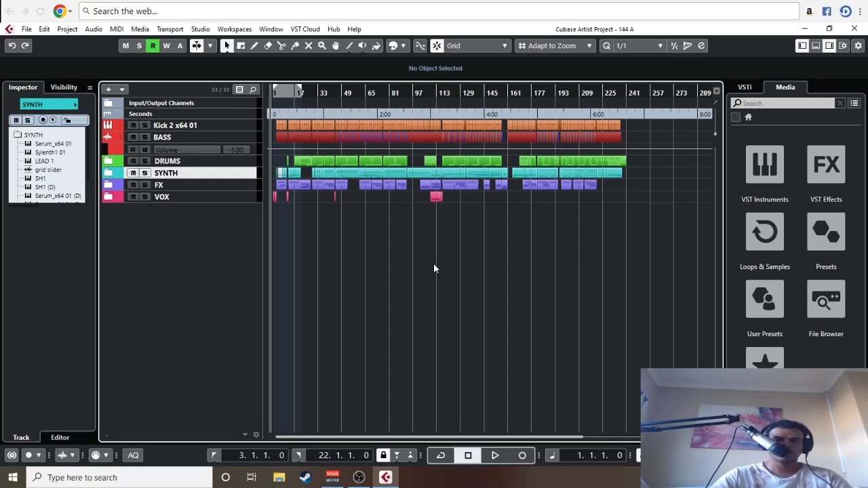
Step: Examine the arrangement's sections, placing the playback cursor at bar 5 and at bar 64
{"action": "key", "text": "h"}
{"action": "key", "text": "h"}
{"action": "key", "text": "h"}
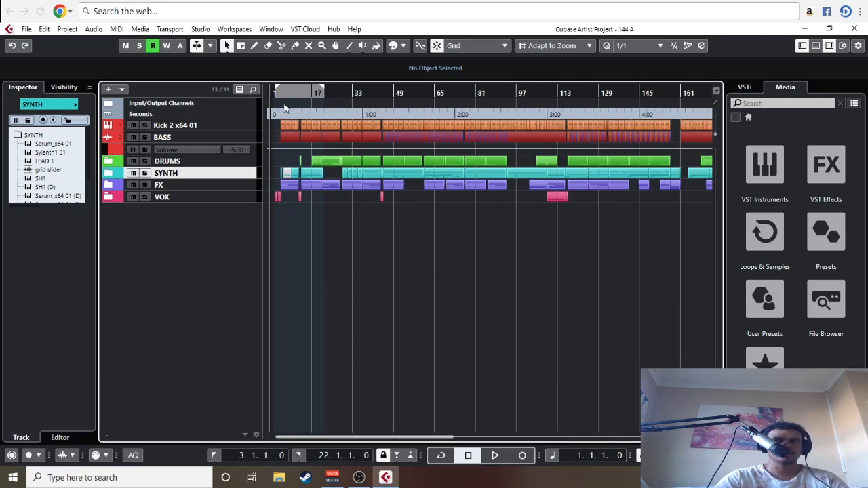
{"action": "left_click", "coordinate": [285, 109]}
{"action": "key", "text": "g"}
{"action": "key", "text": "g"}
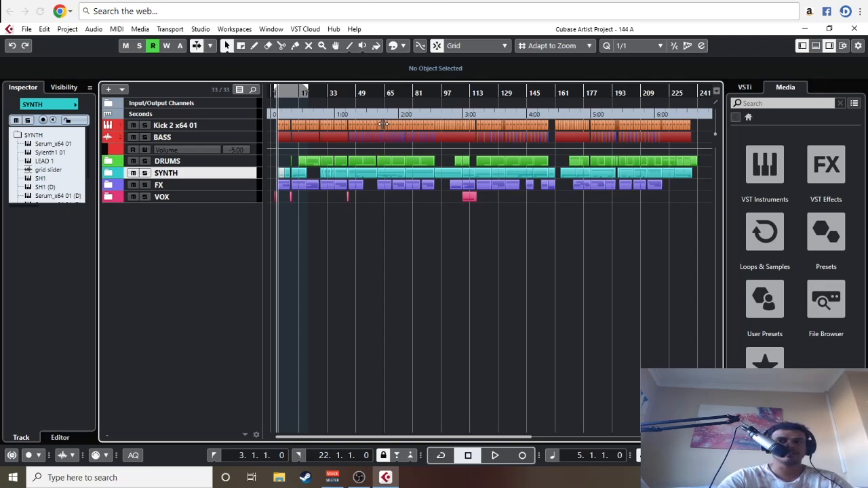
{"action": "left_click", "coordinate": [384, 93]}
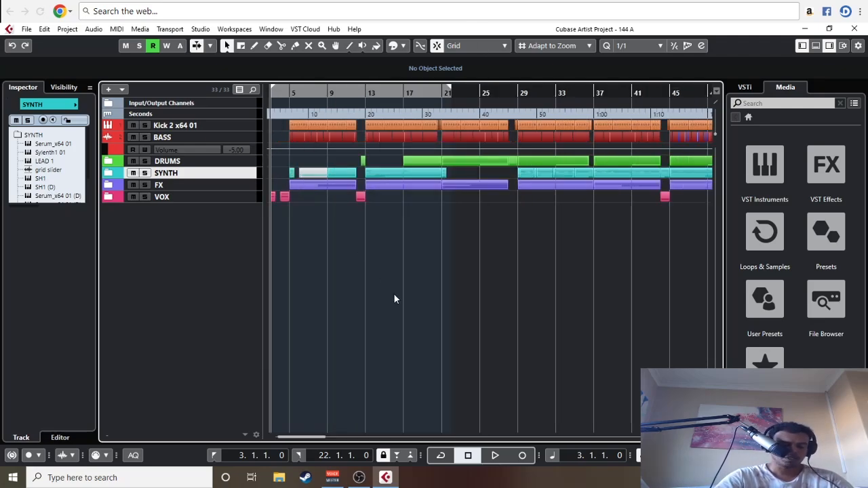
{"action": "key", "text": "g"}
{"action": "key", "text": "g"}
{"action": "key", "text": "g"}
{"action": "key", "text": "g"}
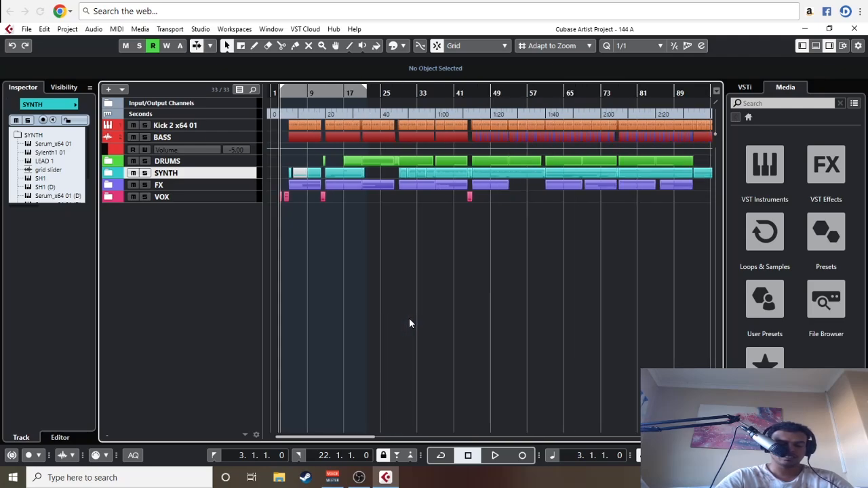
Step: Expand the DRUMS folder and add a group track named DRUMS
{"action": "left_click", "coordinate": [117, 164]}
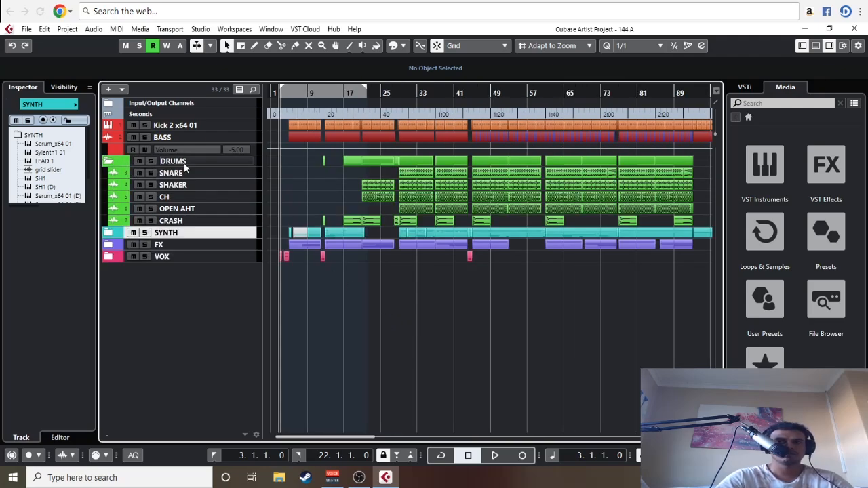
{"action": "right_click", "coordinate": [174, 284]}
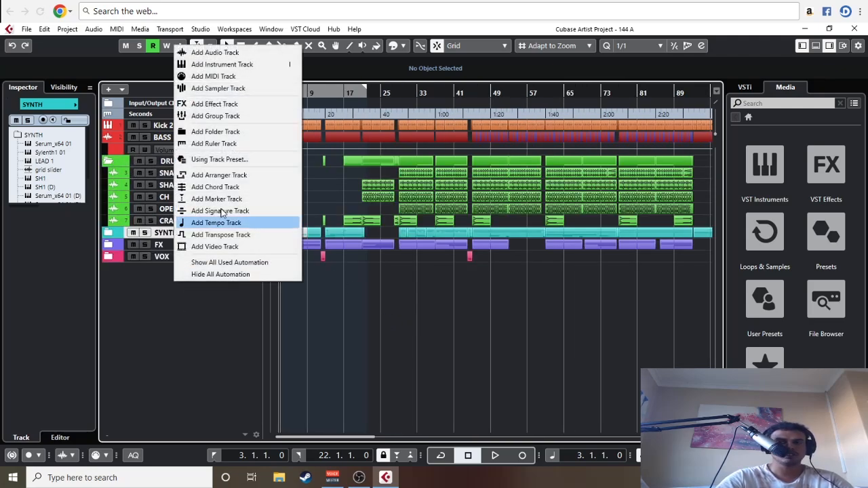
{"action": "left_click", "coordinate": [241, 115]}
Step: Route the SNARE, SHAKER, CH, OPEN AHT and CRASH outputs to the DRUMS group and solo that group
{"action": "left_click", "coordinate": [47, 209]}
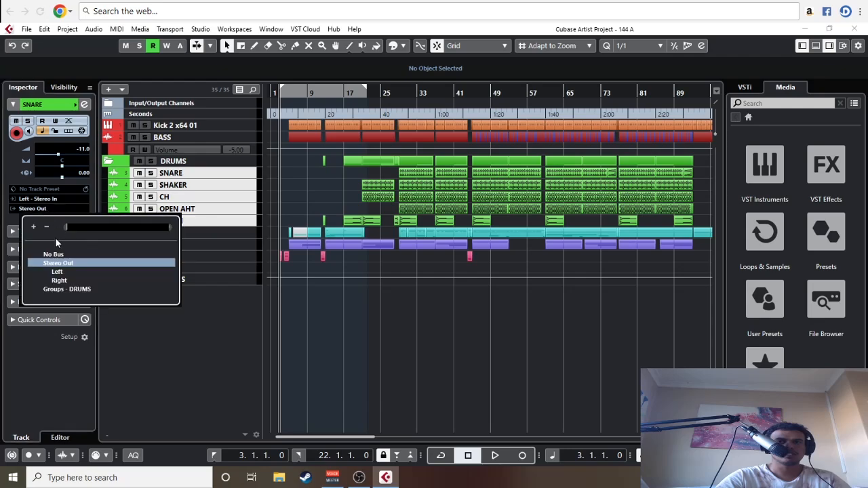
{"action": "left_click", "coordinate": [78, 289]}
{"action": "left_click", "coordinate": [152, 281]}
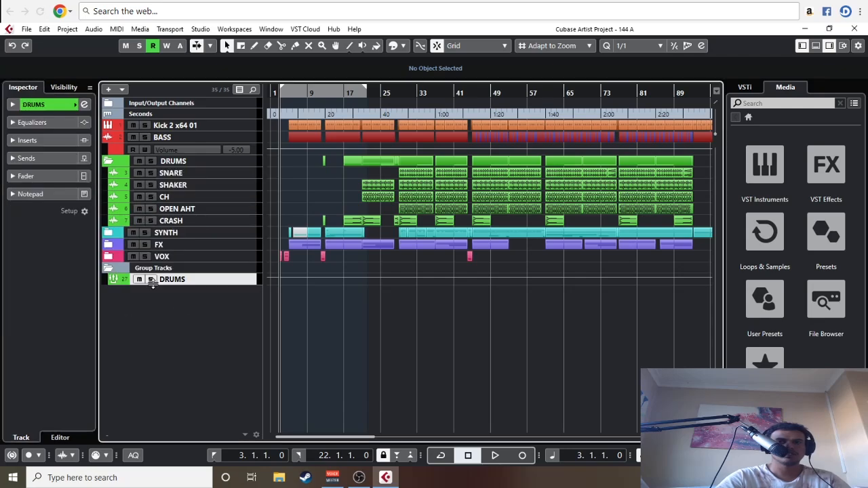
Step: Route the SNARE track's output back to Stereo Out
{"action": "left_click", "coordinate": [188, 173]}
{"action": "left_click", "coordinate": [44, 209]}
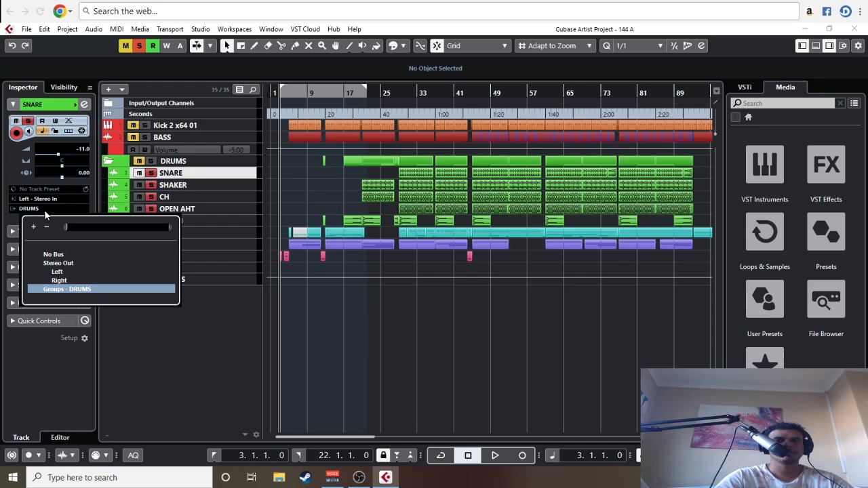
{"action": "left_click", "coordinate": [60, 264]}
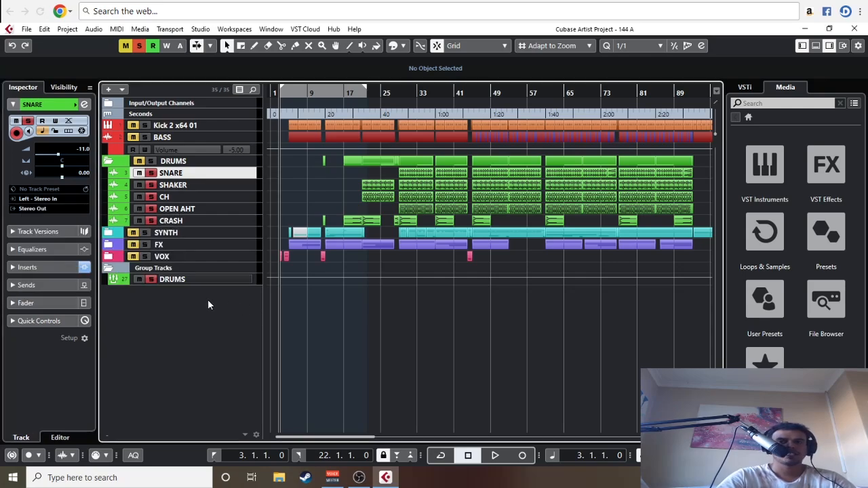
Step: Unsolo the SNARE track and play the soloed DRUMS group from bar 29
{"action": "key", "text": "g"}
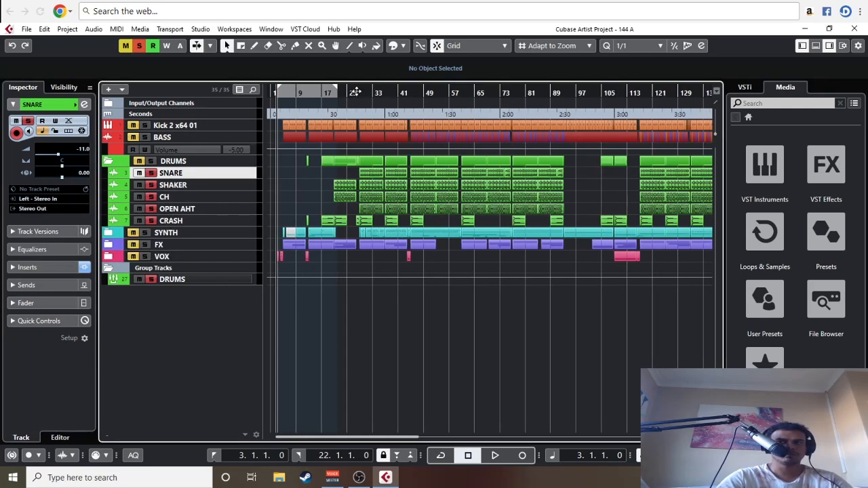
{"action": "left_click_drag", "start_coordinate": [355, 93], "coordinate": [362, 109]}
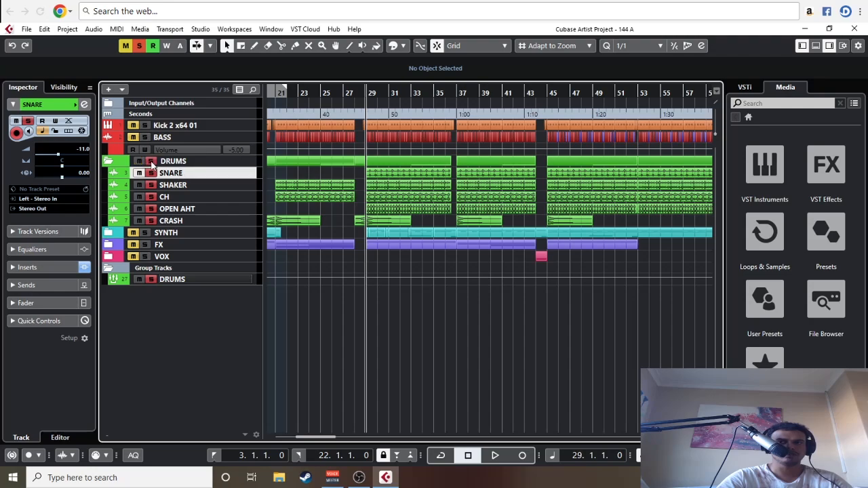
{"action": "key", "text": "space"}
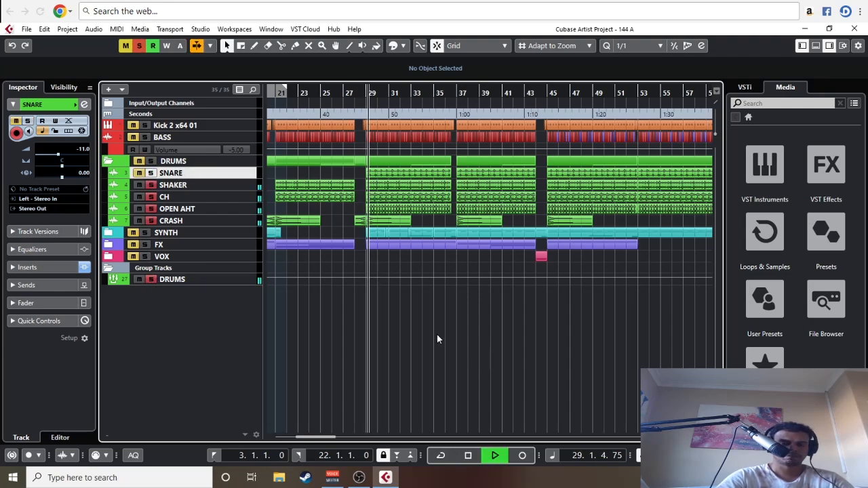
Step: Enlarge the height of the DRUMS group track during playback
{"action": "key", "text": "h"}
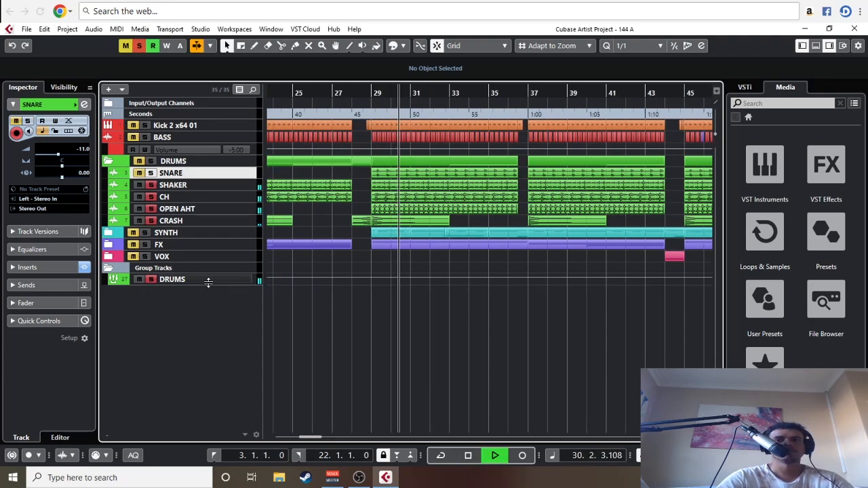
{"action": "left_click_drag", "start_coordinate": [208, 283], "coordinate": [222, 326]}
{"action": "key", "text": "g"}
{"action": "key", "text": "g"}
{"action": "key", "text": "g"}
{"action": "key", "text": "g"}
{"action": "key", "text": "g"}
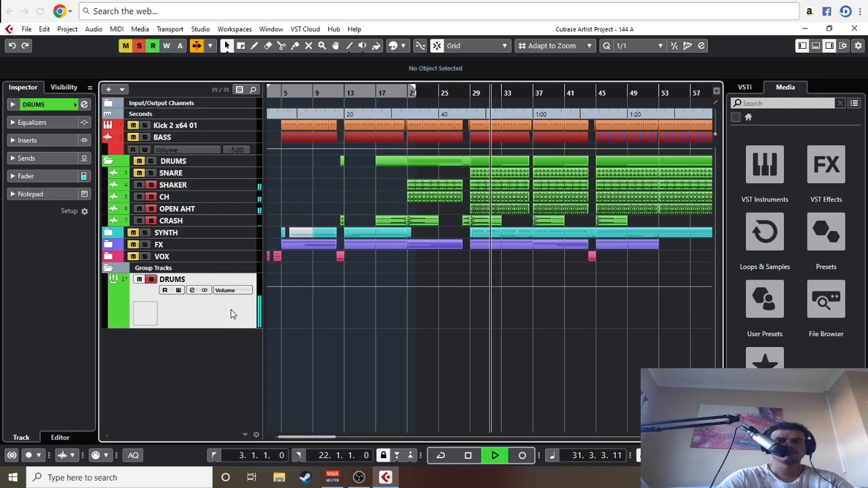
{"action": "scroll", "coordinate": [413, 348], "scroll_direction": "right", "scroll_amount": 2}
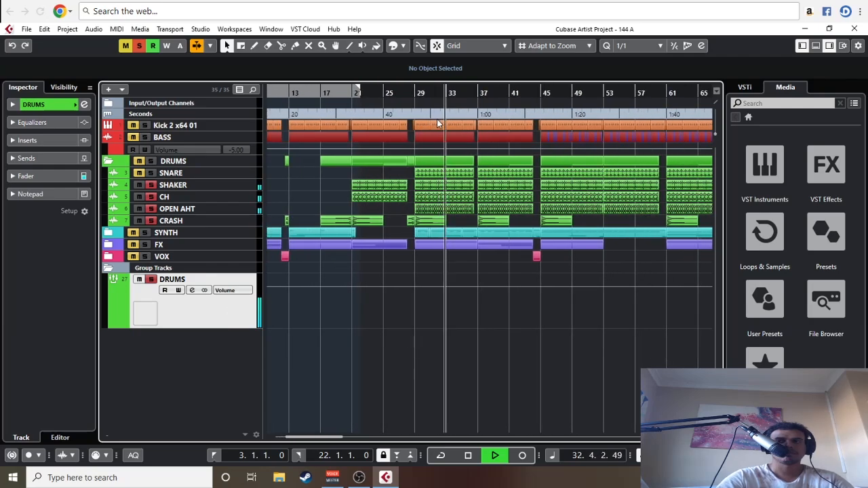
Step: Cycle bars 29 to 33 and play them with the Kick and BASS tracks unmuted alongside the DRUMS group
{"action": "key", "text": "space"}
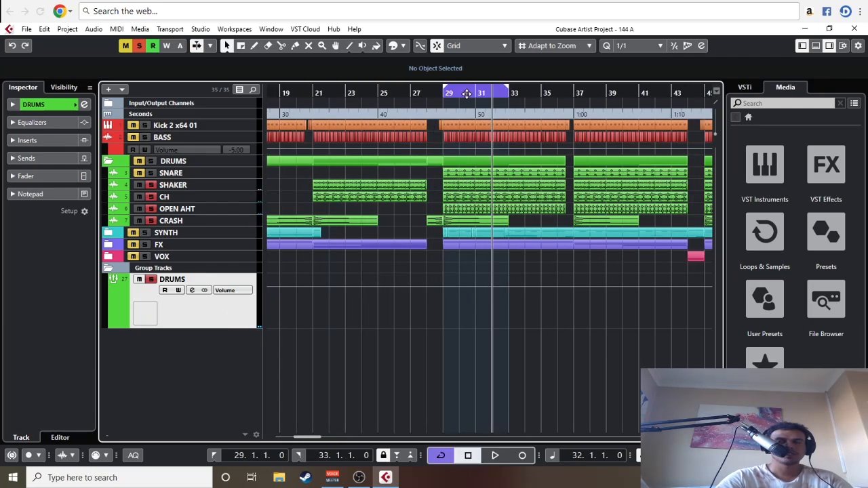
{"action": "left_click", "coordinate": [447, 95]}
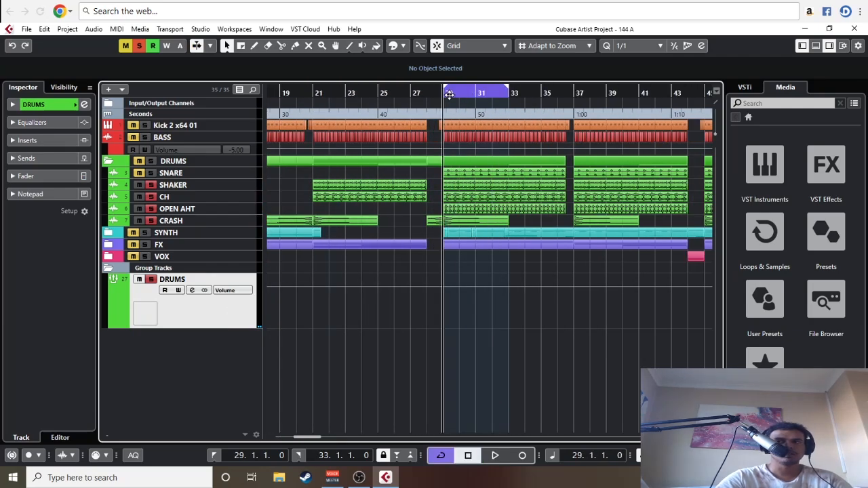
{"action": "key", "text": "space"}
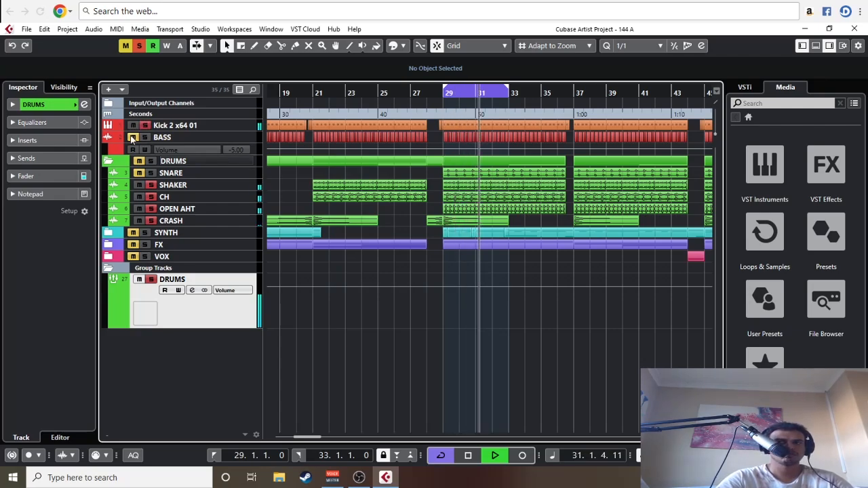
{"action": "left_click", "coordinate": [133, 137]}
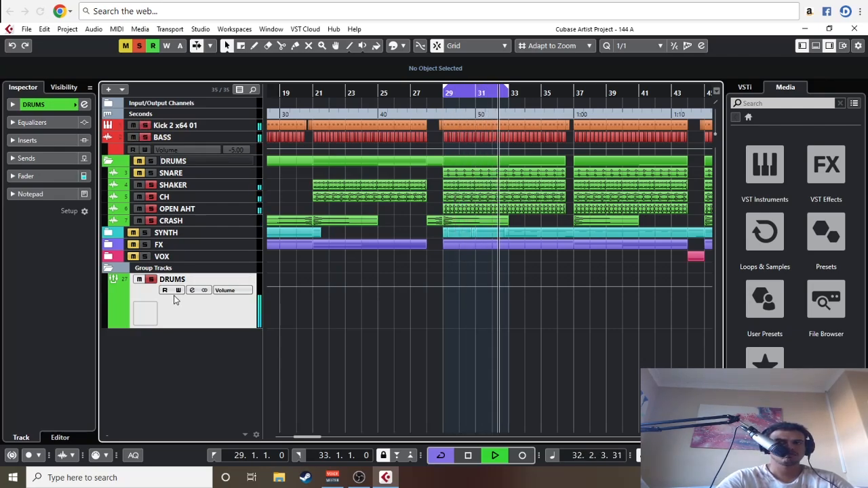
Step: Insert FabFilter Pro-Q 3 in the first insert slot of the DRUMS group and open its editor
{"action": "left_click", "coordinate": [40, 141]}
{"action": "left_click", "coordinate": [39, 158]}
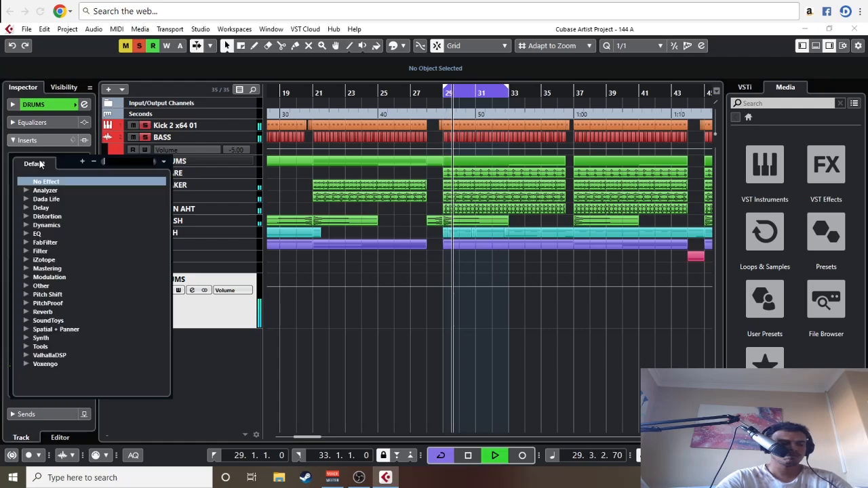
{"action": "type", "text": "EQ"}
{"action": "left_click", "coordinate": [82, 234]}
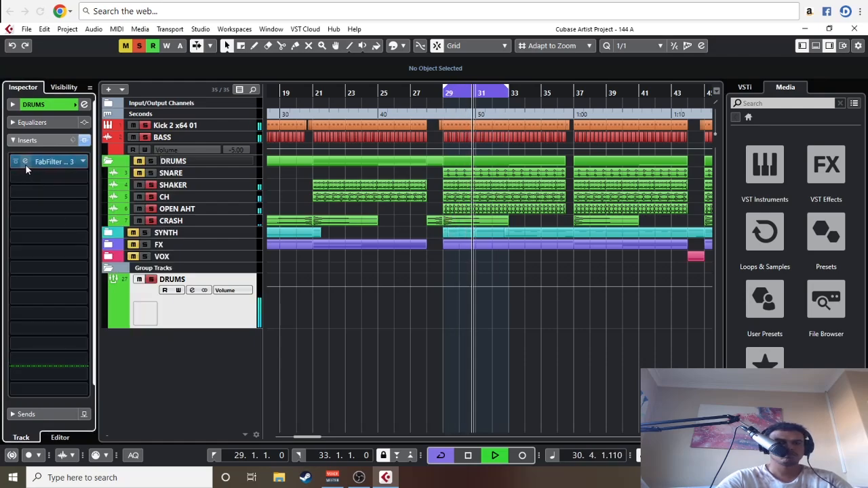
{"action": "left_click", "coordinate": [25, 164]}
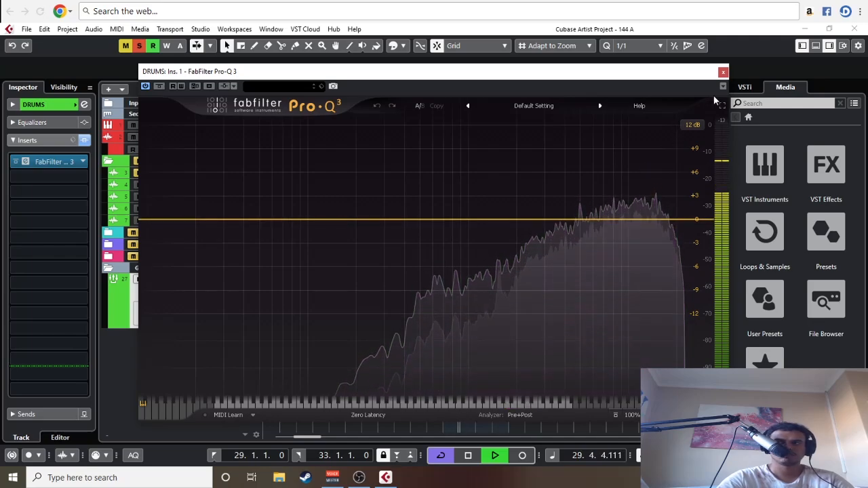
{"action": "left_click", "coordinate": [724, 73]}
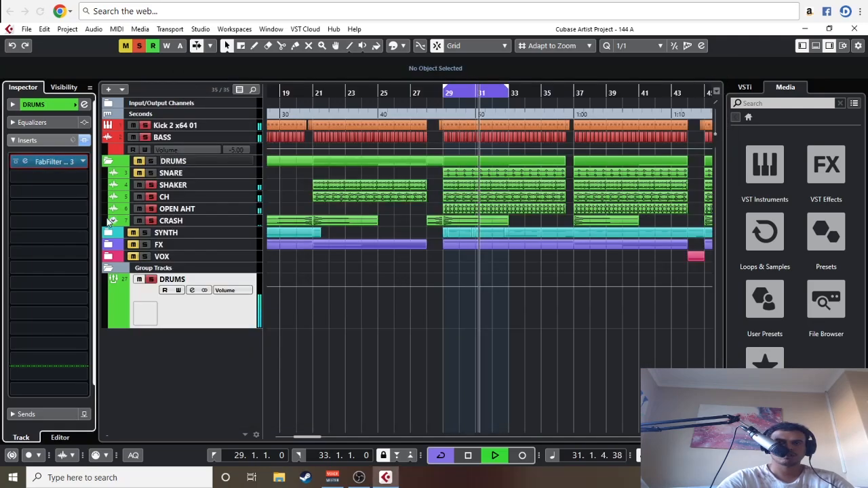
{"action": "left_click", "coordinate": [28, 162]}
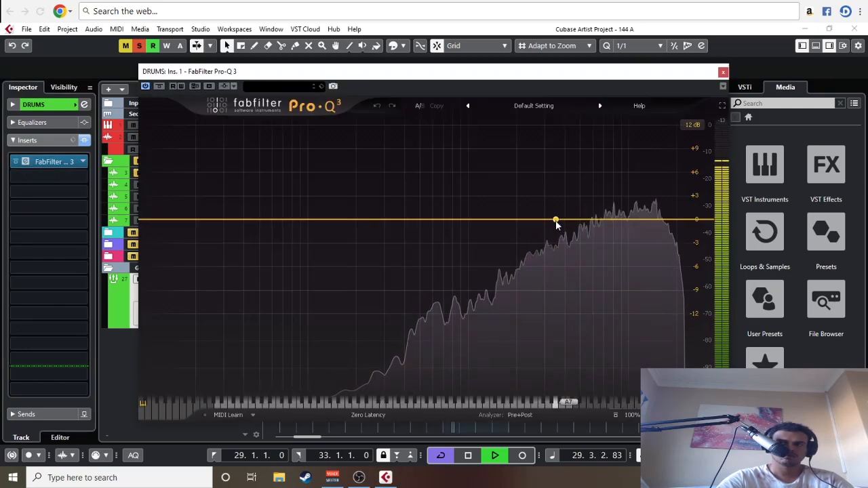
Step: Add a bell band boosting about 5.93 dB at 3285 Hz and narrow its Q to about 8.56
{"action": "left_click", "coordinate": [556, 221]}
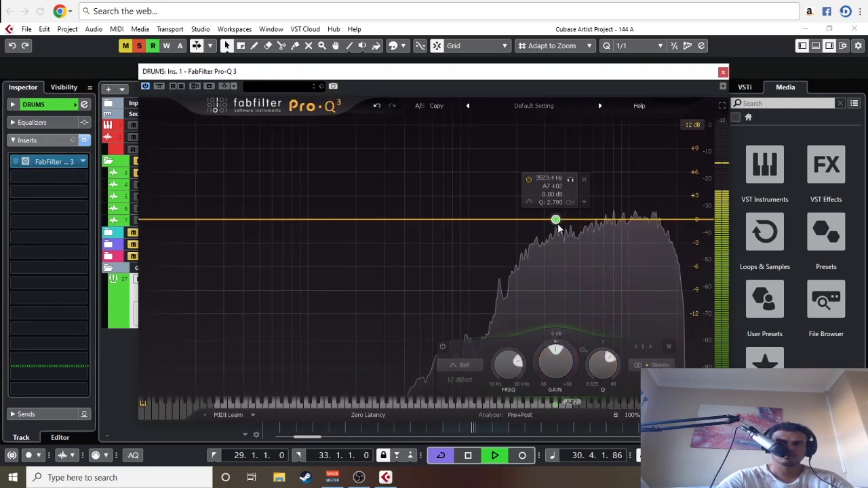
{"action": "left_click_drag", "start_coordinate": [556, 221], "coordinate": [551, 173]}
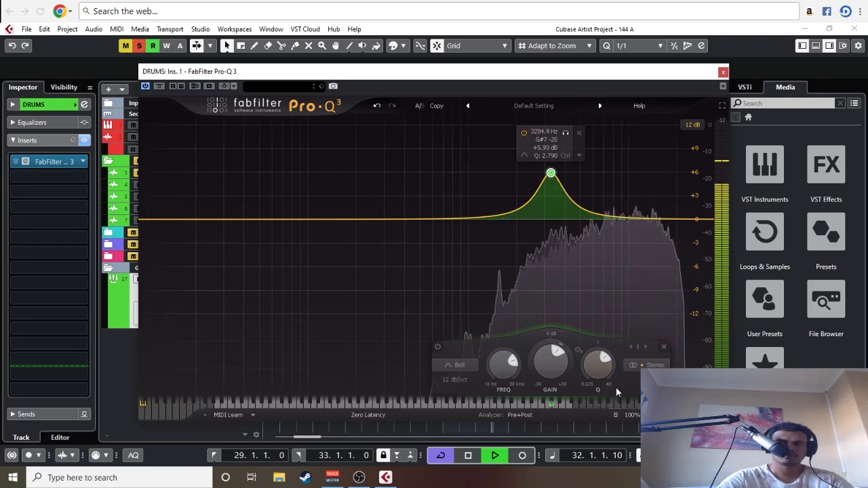
{"action": "left_click_drag", "start_coordinate": [606, 358], "coordinate": [612, 366]}
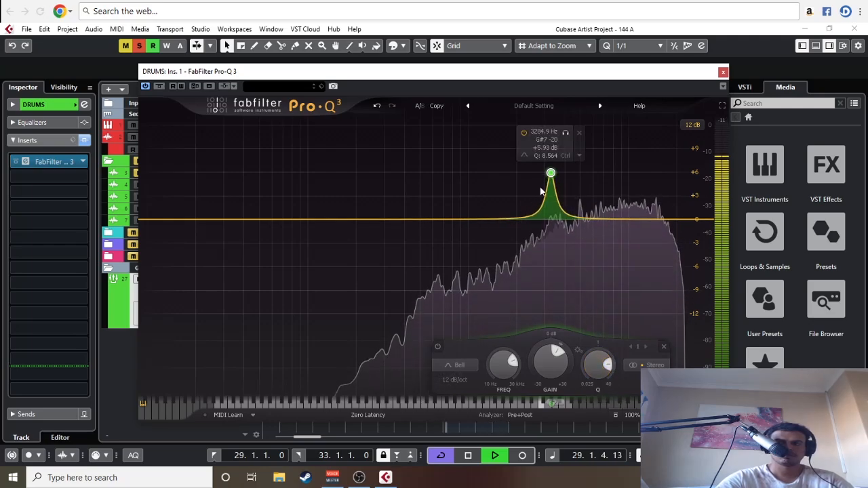
Step: Turn the bell band into a cut of about -5.59 dB at 5041 Hz with a Q of 13.64
{"action": "left_click_drag", "start_coordinate": [551, 174], "coordinate": [572, 256]}
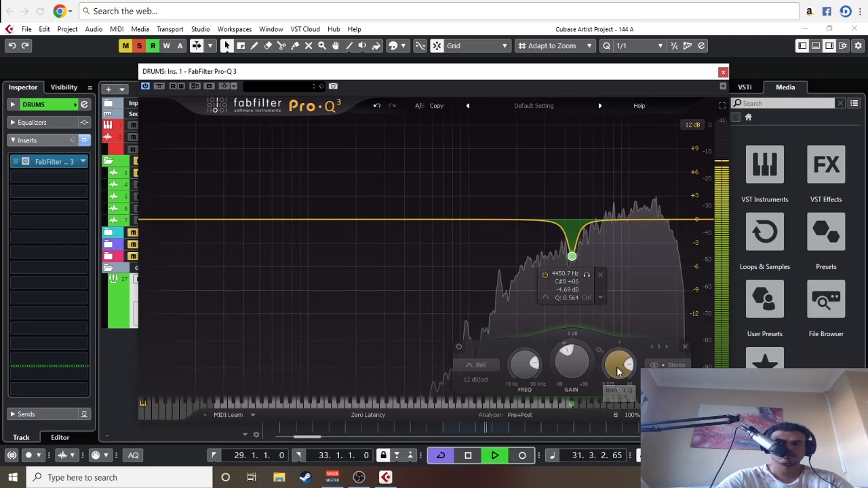
{"action": "left_click_drag", "start_coordinate": [618, 370], "coordinate": [600, 305]}
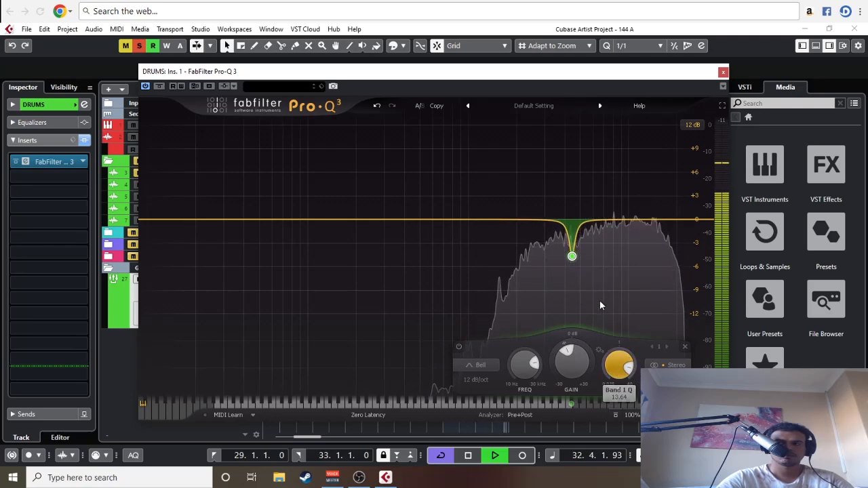
{"action": "left_click_drag", "start_coordinate": [572, 257], "coordinate": [581, 265]}
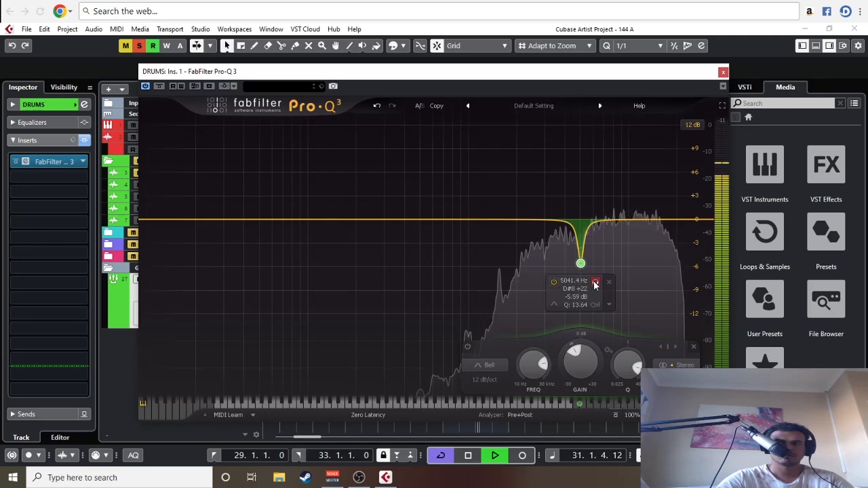
Step: Audition the cut band in solo, compare the sound with it bypassed and active, and close the equalizer
{"action": "left_click", "coordinate": [595, 284]}
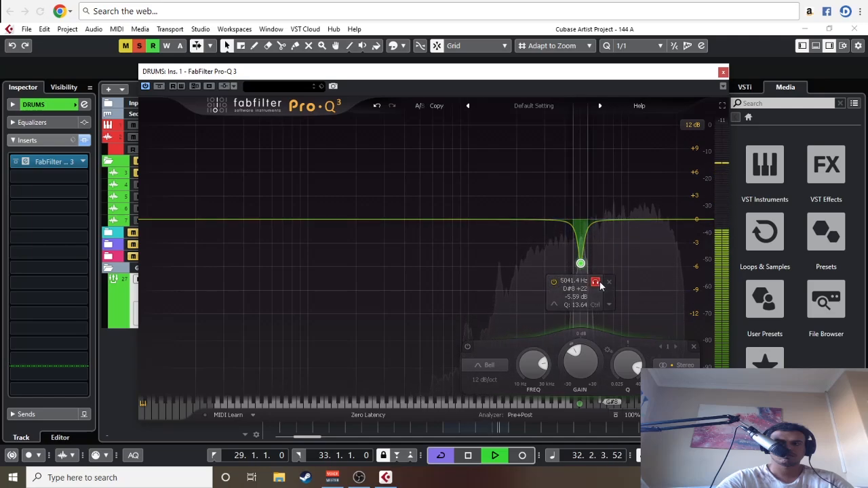
{"action": "left_click", "coordinate": [595, 282]}
{"action": "left_click", "coordinate": [555, 282]}
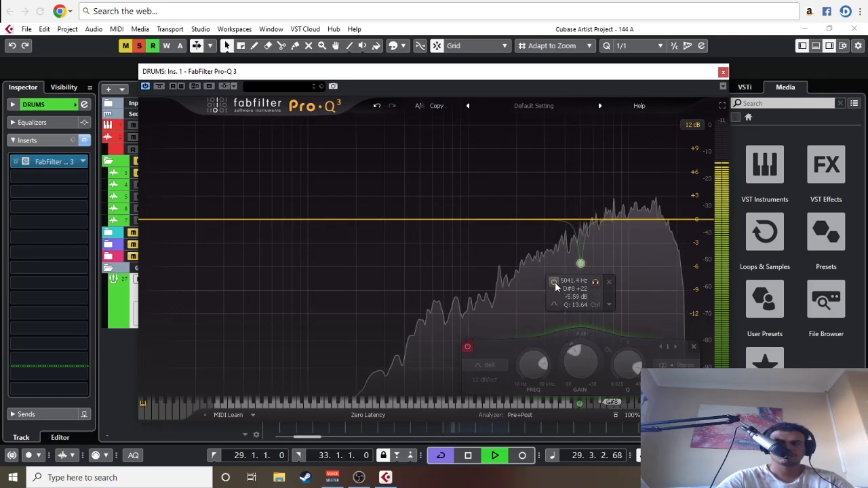
{"action": "left_click", "coordinate": [555, 282]}
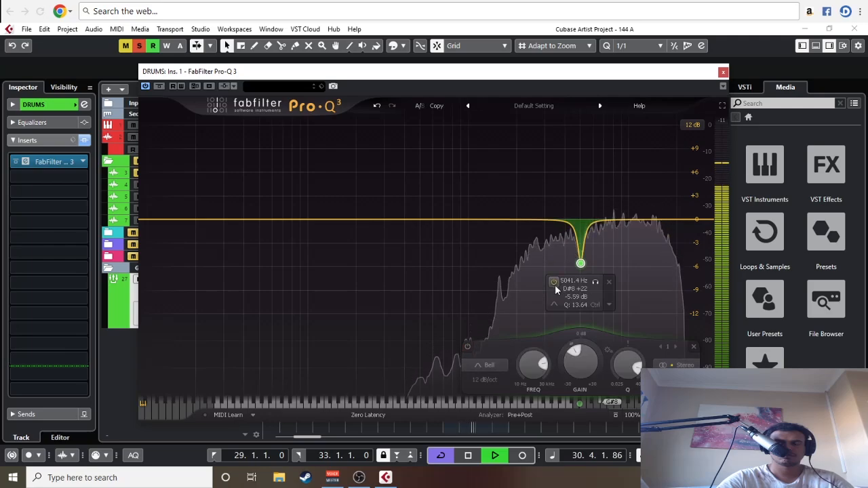
{"action": "left_click", "coordinate": [723, 71]}
{"action": "key", "text": "space"}
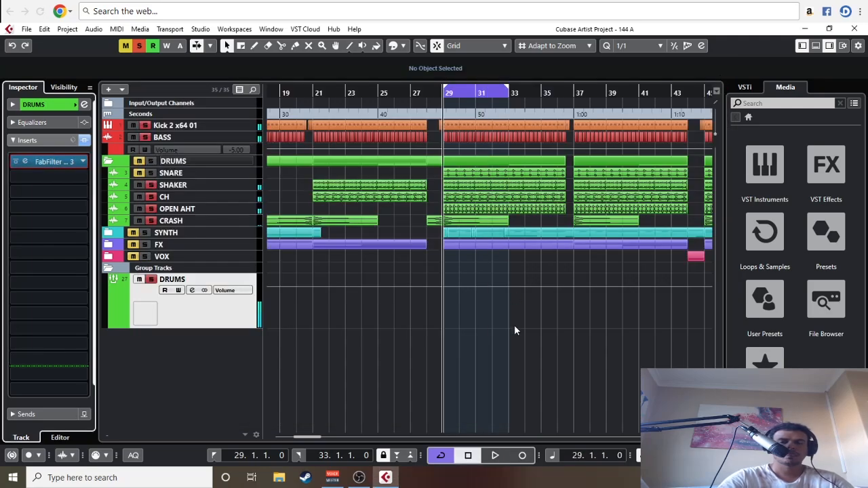
Step: Insert FabFilter Saturn in the second insert slot of the DRUMS group
{"action": "key", "text": "g"}
{"action": "key", "text": "g"}
{"action": "key", "text": "g"}
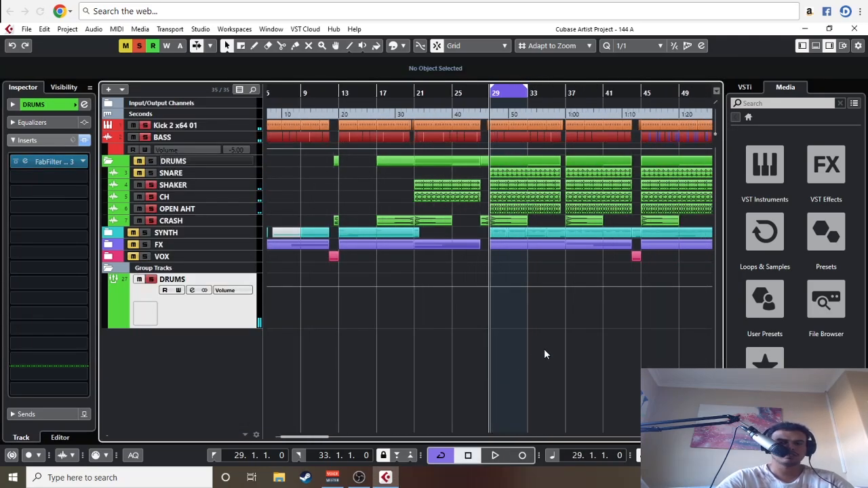
{"action": "key", "text": "h"}
{"action": "key", "text": "h"}
{"action": "key", "text": "h"}
{"action": "left_click", "coordinate": [54, 173]}
{"action": "type", "text": "SAT"}
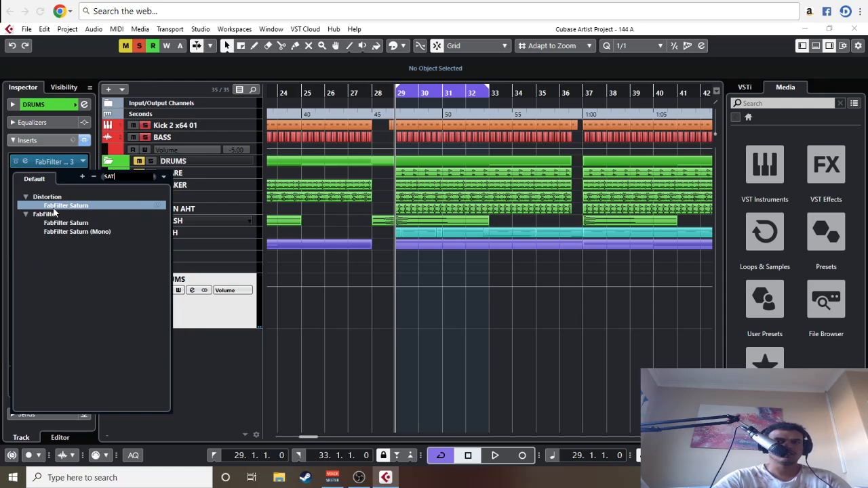
{"action": "double_click", "coordinate": [54, 206]}
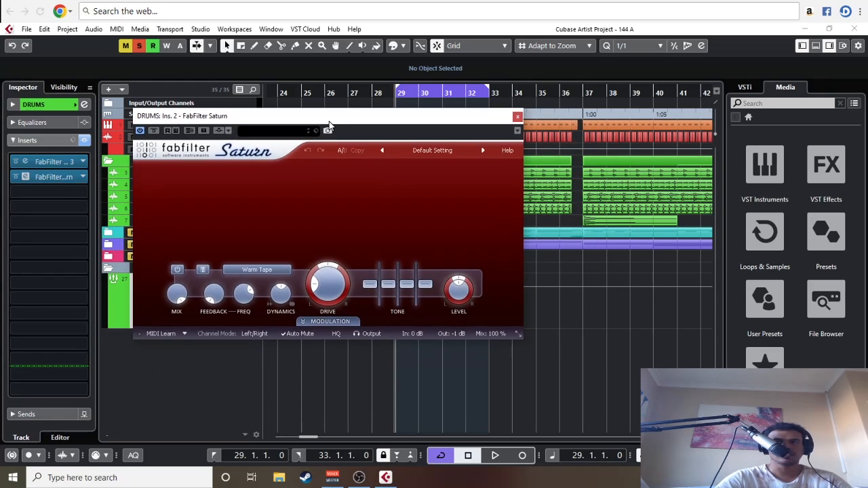
Step: Split Saturn into two bands with the lower one bypassed, and raise Band 2's level to about +3.45 dB during playback
{"action": "left_click", "coordinate": [325, 170]}
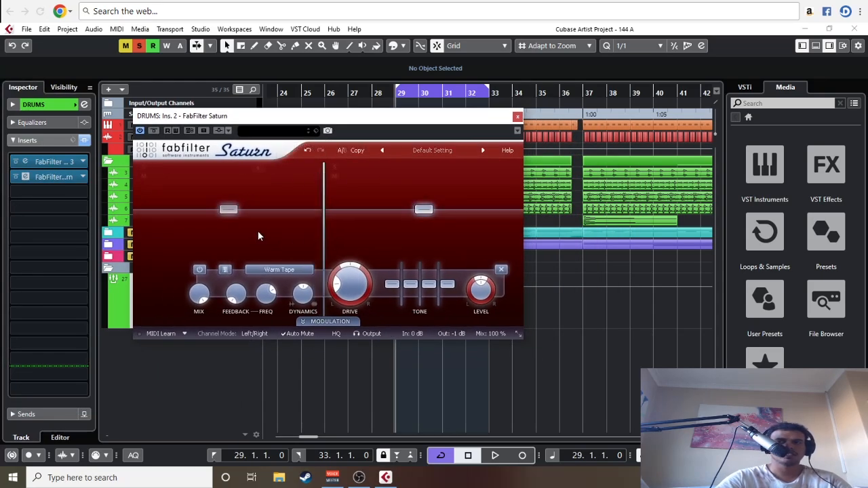
{"action": "left_click_drag", "start_coordinate": [324, 187], "coordinate": [356, 195]}
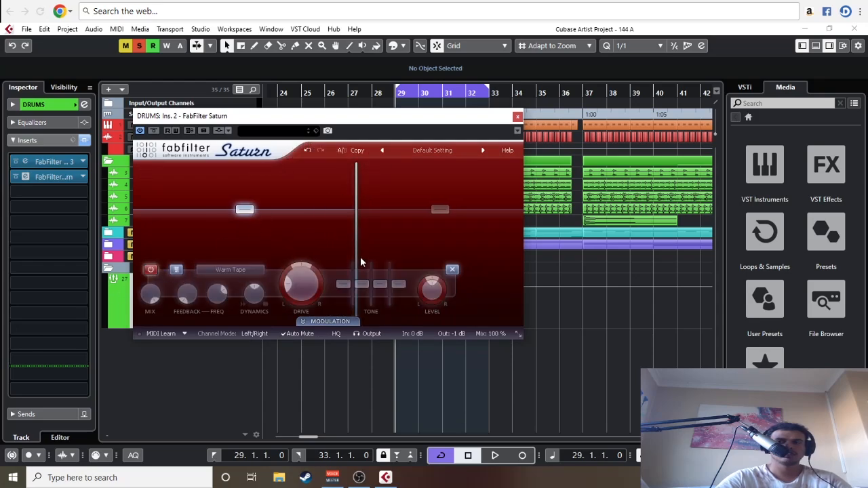
{"action": "key", "text": "space"}
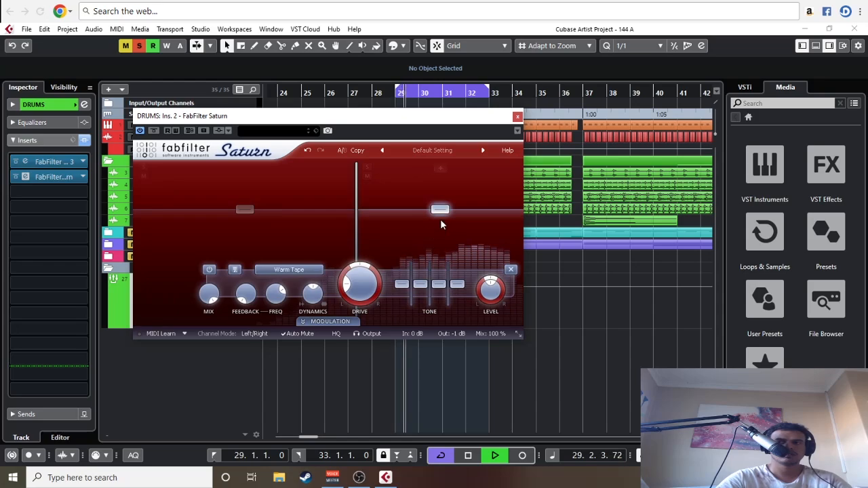
{"action": "left_click_drag", "start_coordinate": [441, 209], "coordinate": [443, 206]}
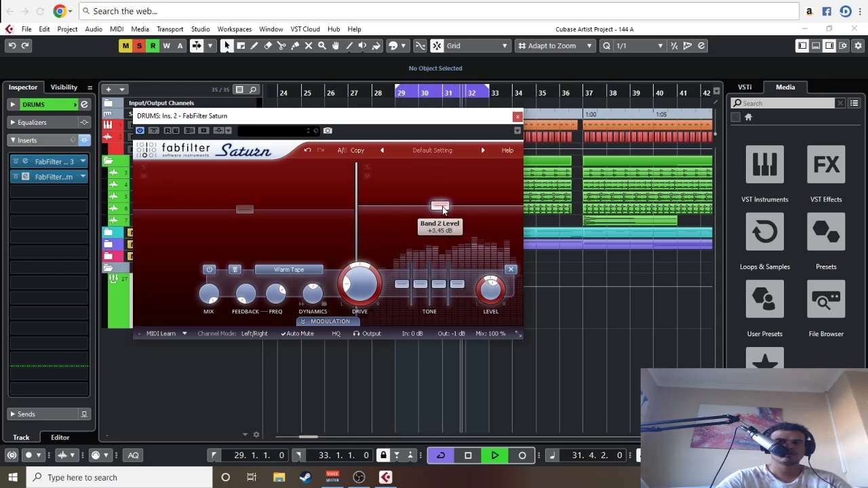
Step: Try the Clean Tape and Warm Tube styles on Band 2 and return to Warm Tape
{"action": "left_click", "coordinate": [307, 270]}
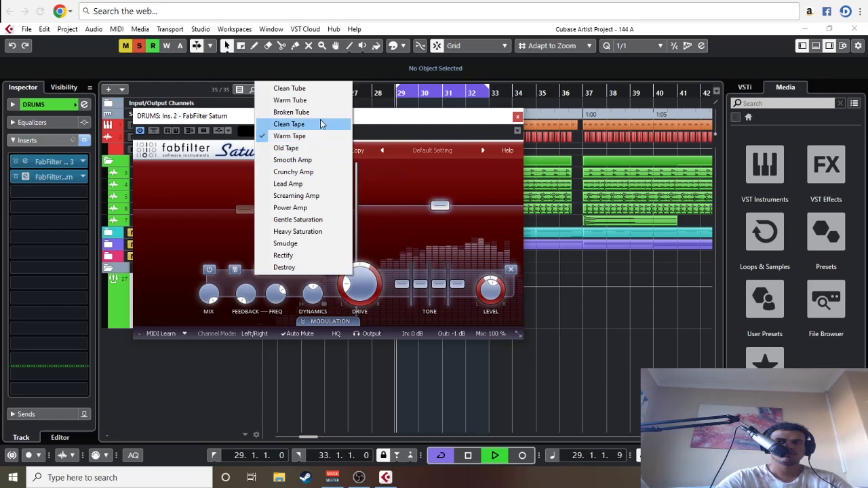
{"action": "left_click", "coordinate": [321, 124]}
{"action": "left_click", "coordinate": [306, 270]}
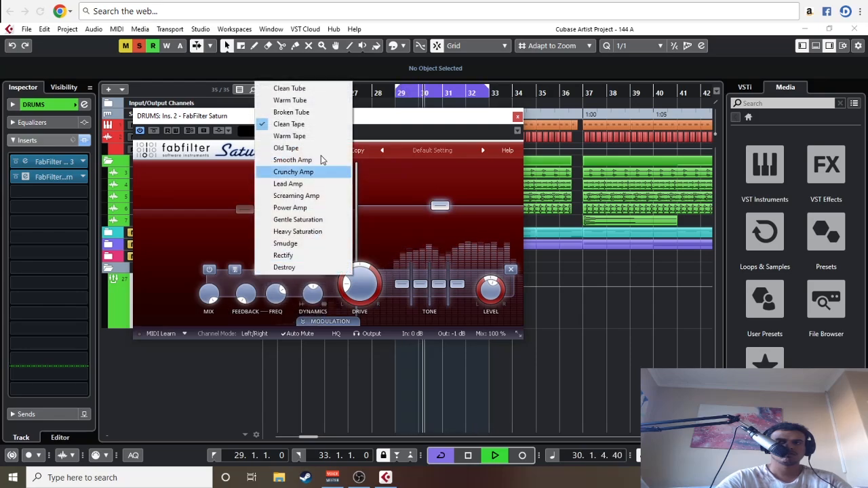
{"action": "left_click", "coordinate": [319, 103]}
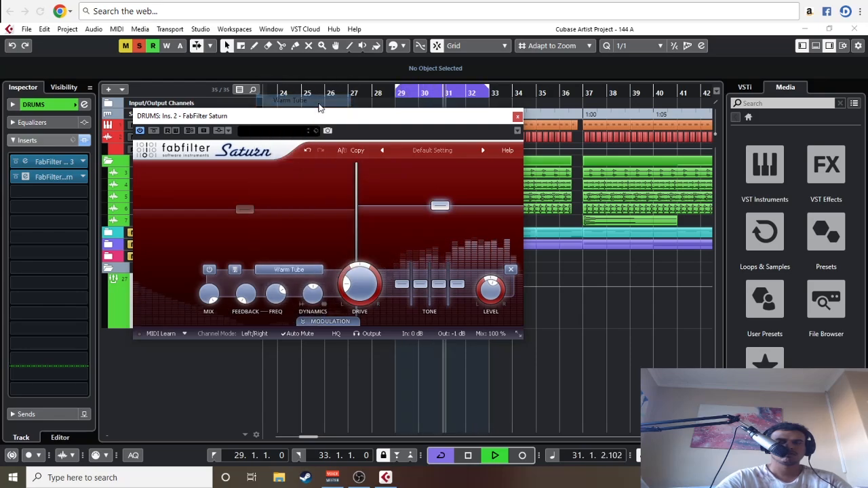
{"action": "left_click", "coordinate": [300, 245]}
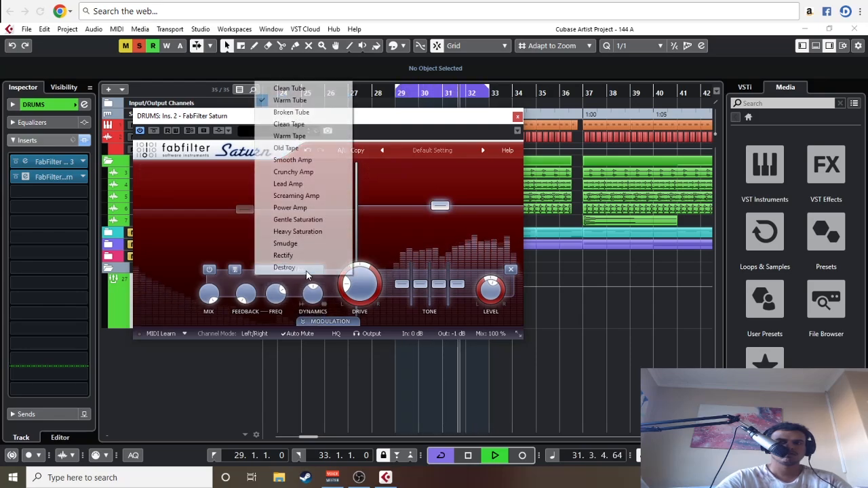
{"action": "left_click", "coordinate": [311, 141]}
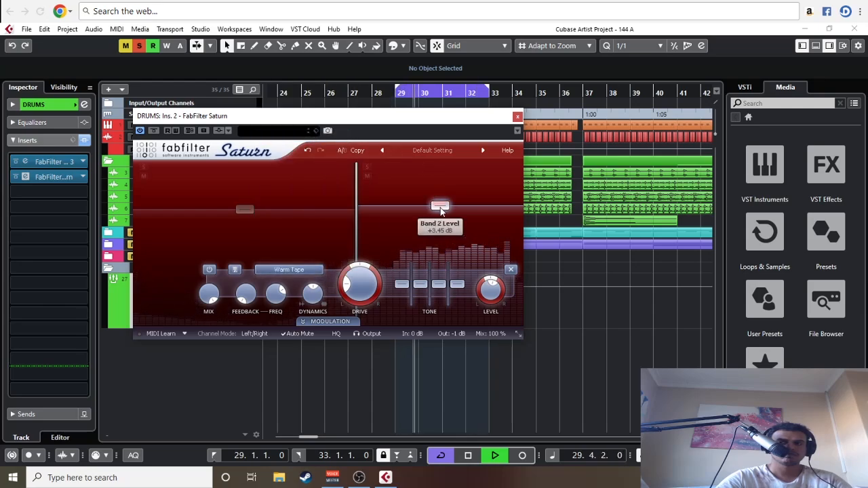
Step: Lower Saturn's Band 2 level slightly
{"action": "left_click_drag", "start_coordinate": [441, 208], "coordinate": [441, 210]}
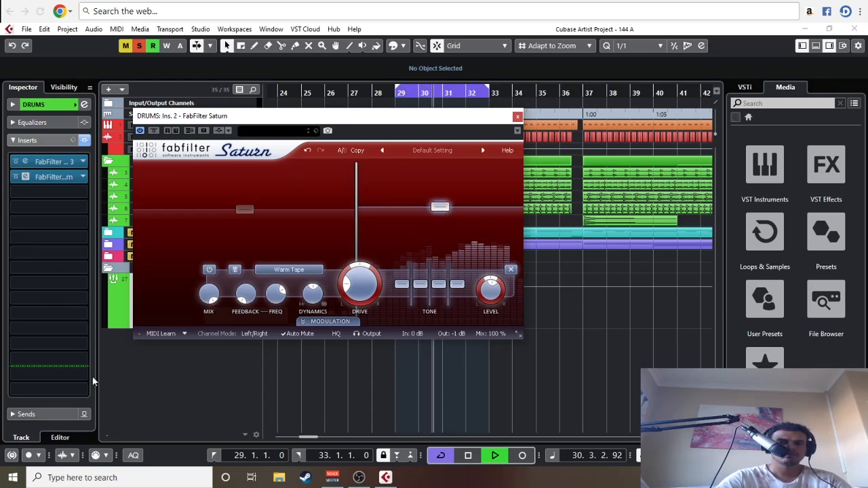
Step: Insert the Brickwall Limiter in the fifth insert slot of the DRUMS group and stop playback
{"action": "left_click", "coordinate": [51, 222]}
{"action": "type", "text": "br"}
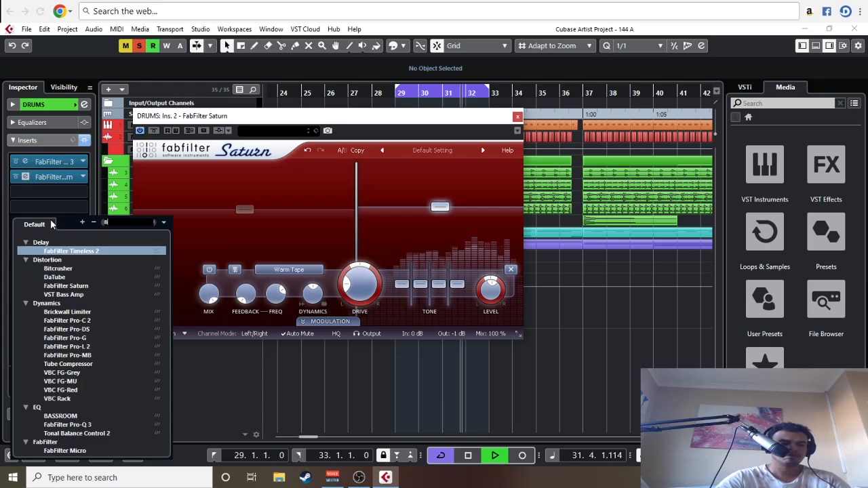
{"action": "left_click", "coordinate": [69, 251]}
{"action": "key", "text": "space"}
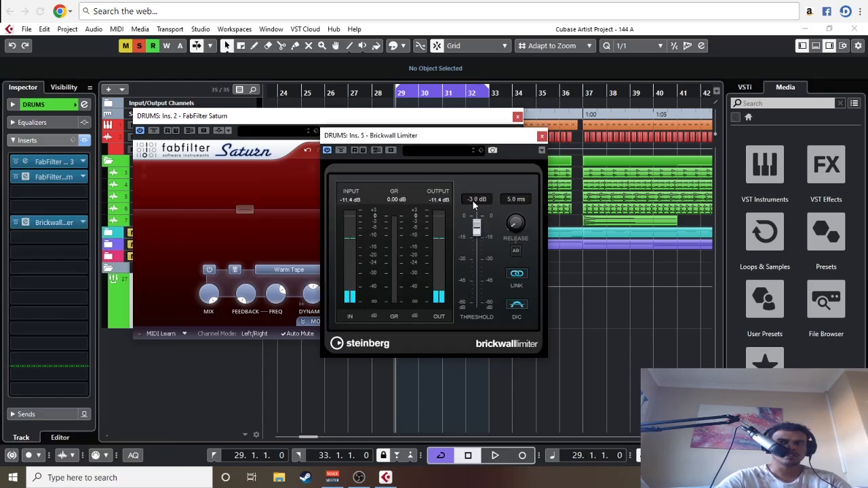
Step: Set the Brickwall Limiter's threshold to -15 dB and its release to automatic
{"action": "left_click", "coordinate": [474, 199]}
{"action": "key", "text": "Return"}
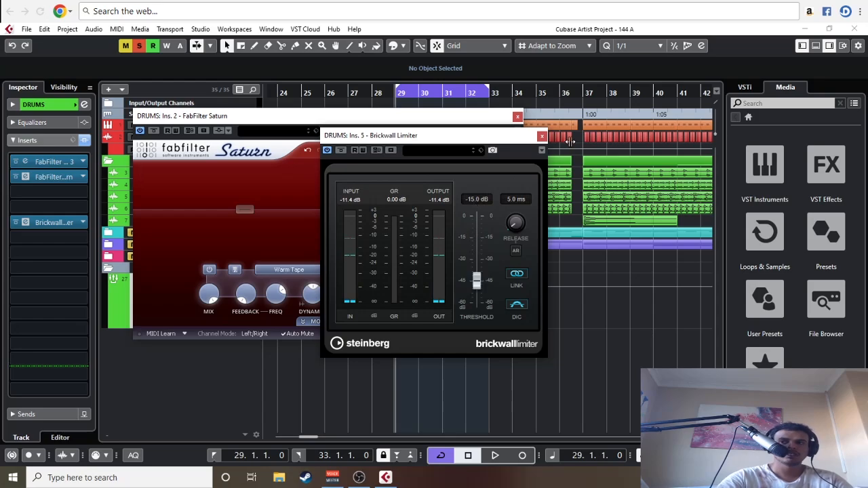
{"action": "left_click_drag", "start_coordinate": [373, 130], "coordinate": [428, 139]}
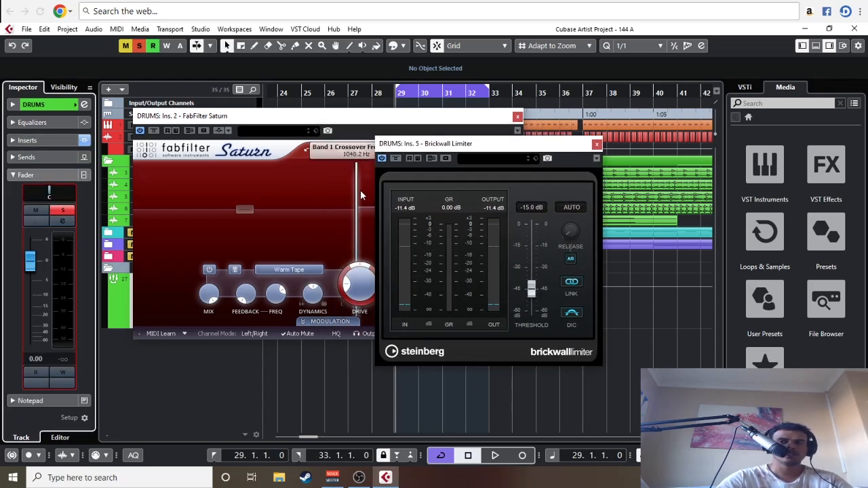
Step: Play the loop to check Saturn against the limiter's gain reduction, and lower Saturn's Band 2 level slightly
{"action": "left_click_drag", "start_coordinate": [360, 116], "coordinate": [279, 113]}
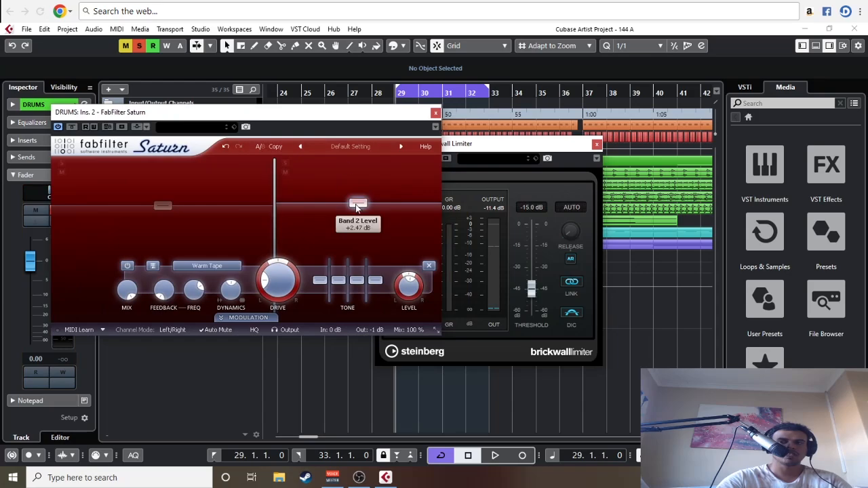
{"action": "left_click_drag", "start_coordinate": [372, 118], "coordinate": [422, 109]}
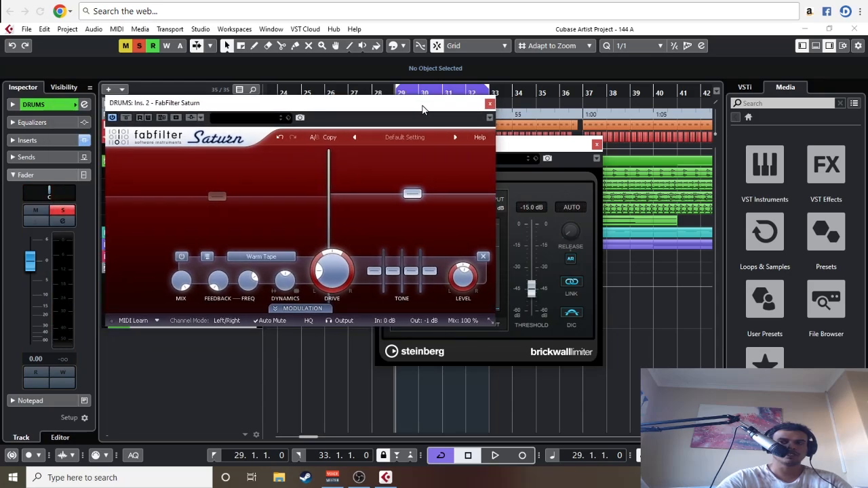
{"action": "key", "text": "space"}
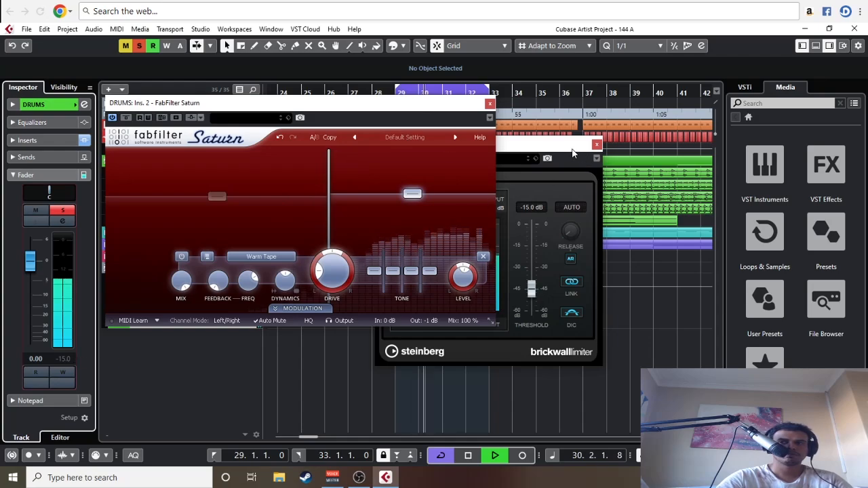
{"action": "left_click", "coordinate": [531, 160]}
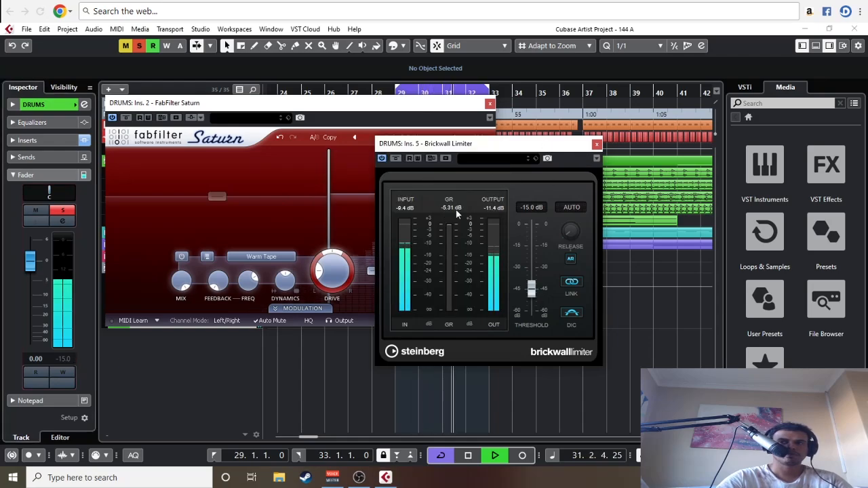
{"action": "left_click_drag", "start_coordinate": [516, 160], "coordinate": [255, 224]}
{"action": "left_click", "coordinate": [464, 280]}
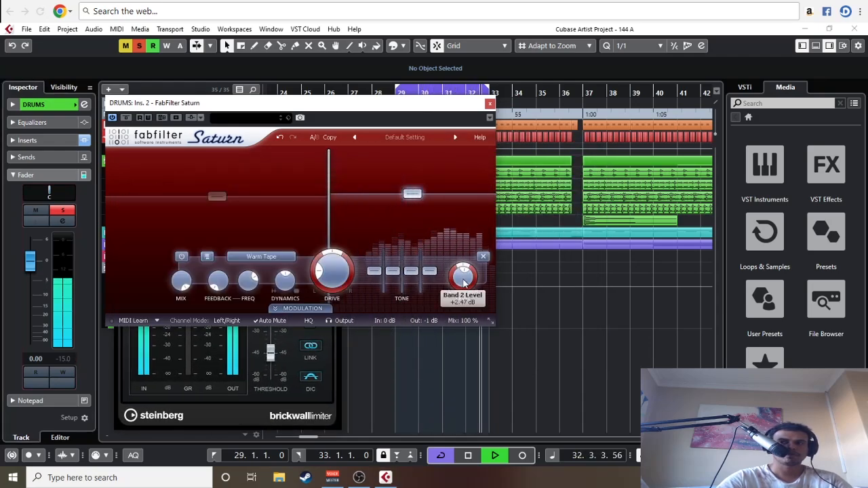
{"action": "scroll", "coordinate": [464, 285], "scroll_direction": "down", "scroll_amount": 2}
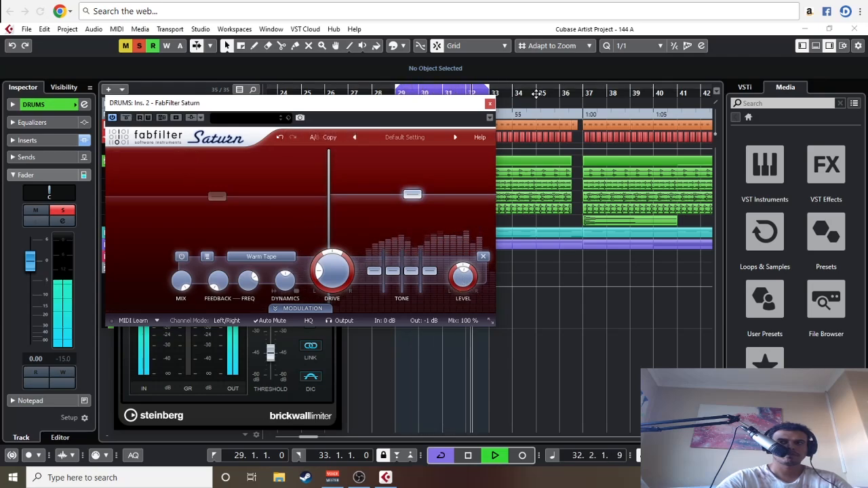
Step: Close the plug-in windows and move Saturn ahead of Pro-Q 3 in the DRUMS group's insert chain
{"action": "left_click", "coordinate": [490, 104]}
{"action": "left_click", "coordinate": [335, 208]}
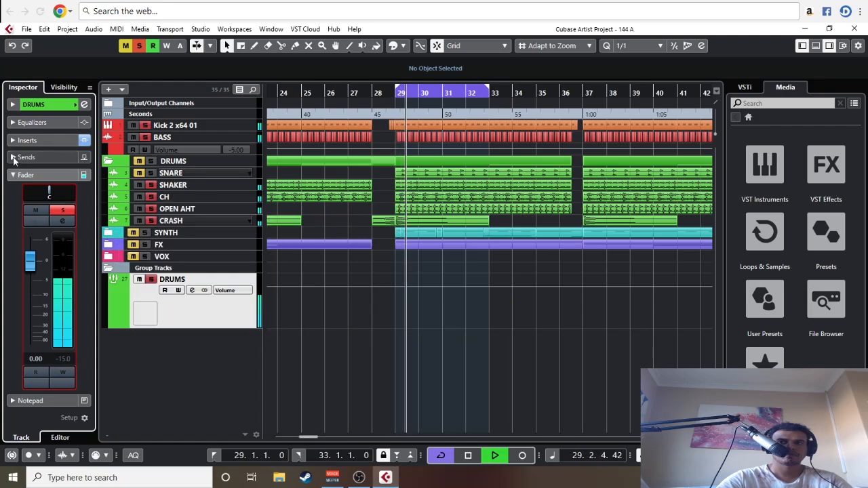
{"action": "left_click", "coordinate": [27, 139]}
{"action": "left_click_drag", "start_coordinate": [48, 177], "coordinate": [55, 167]}
Step: Search the effects for FabFilter plug-ins and insert FabFilter Pro-C 2 in the third insert slot of the DRUMS group
{"action": "left_click", "coordinate": [50, 194]}
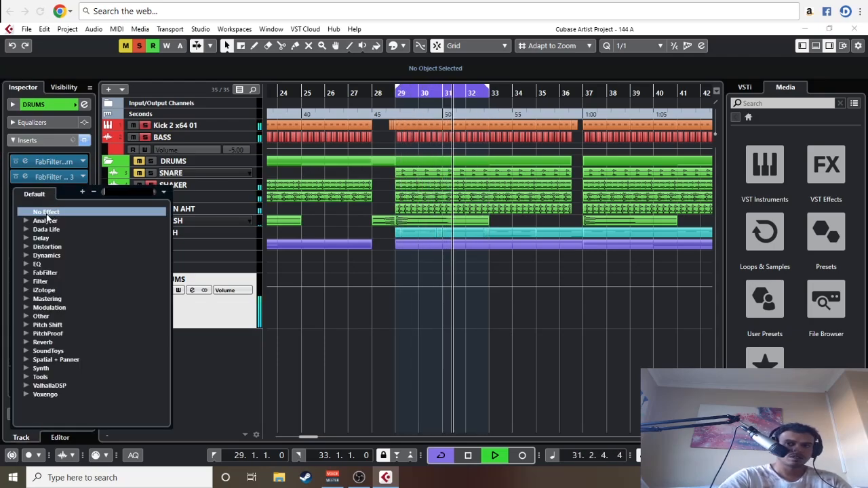
{"action": "left_click", "coordinate": [335, 372]}
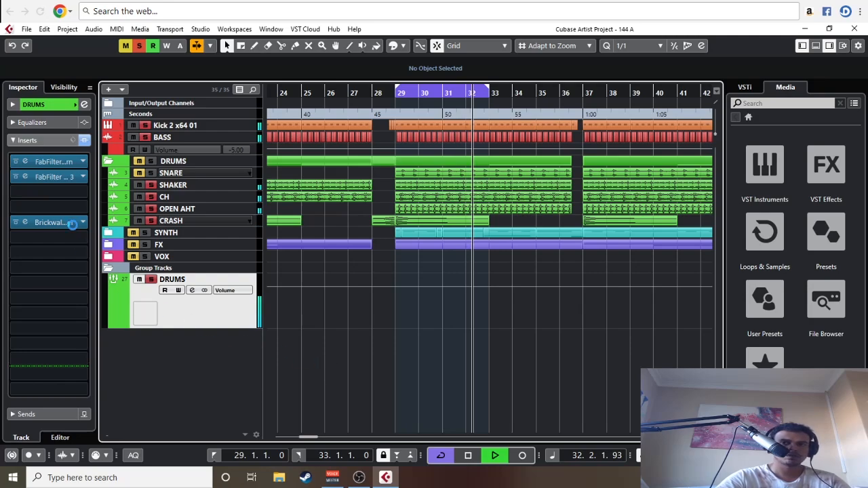
{"action": "left_click", "coordinate": [60, 194]}
{"action": "type", "text": "c"}
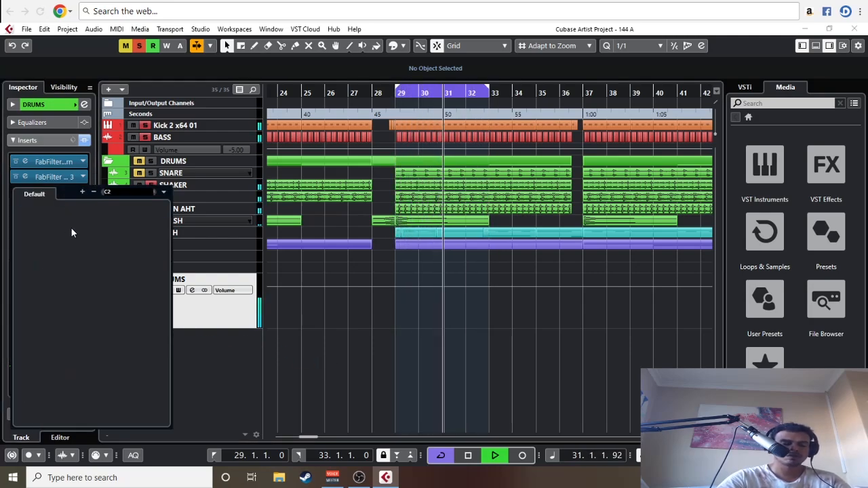
{"action": "key", "text": "BackSpace"}
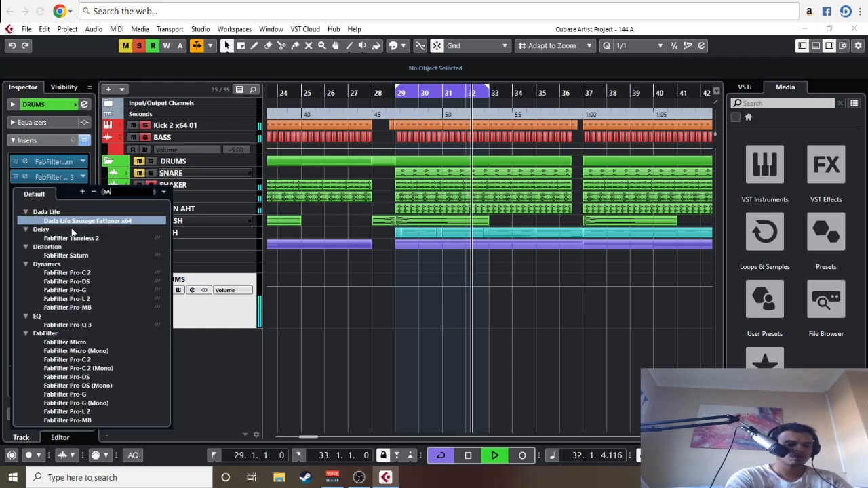
{"action": "type", "text": "com"}
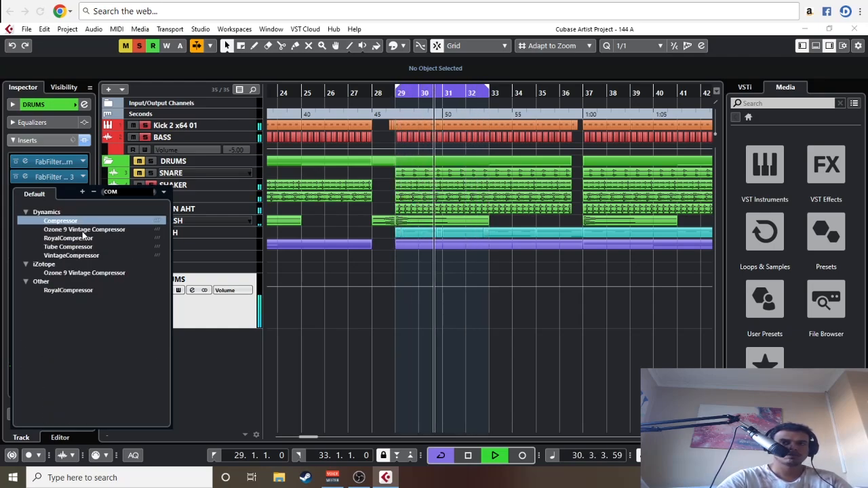
{"action": "key", "text": "BackSpace"}
{"action": "key", "text": "BackSpace"}
{"action": "key", "text": "BackSpace"}
{"action": "type", "text": "fab"}
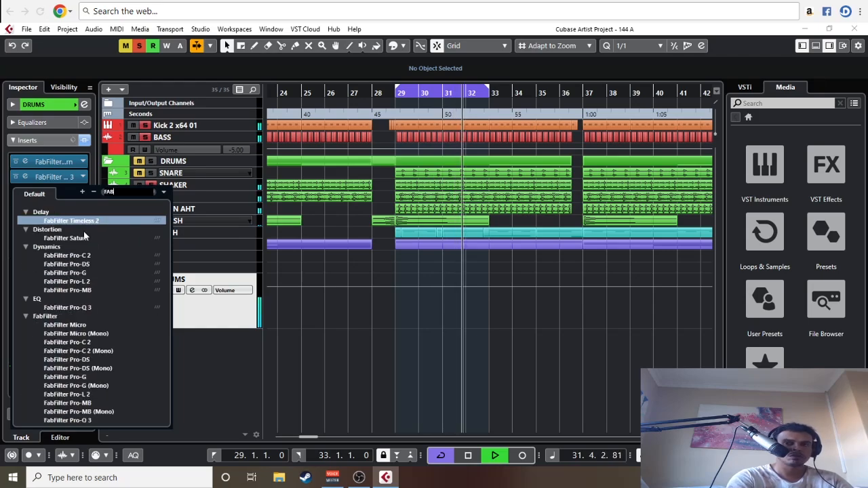
{"action": "left_click", "coordinate": [79, 256]}
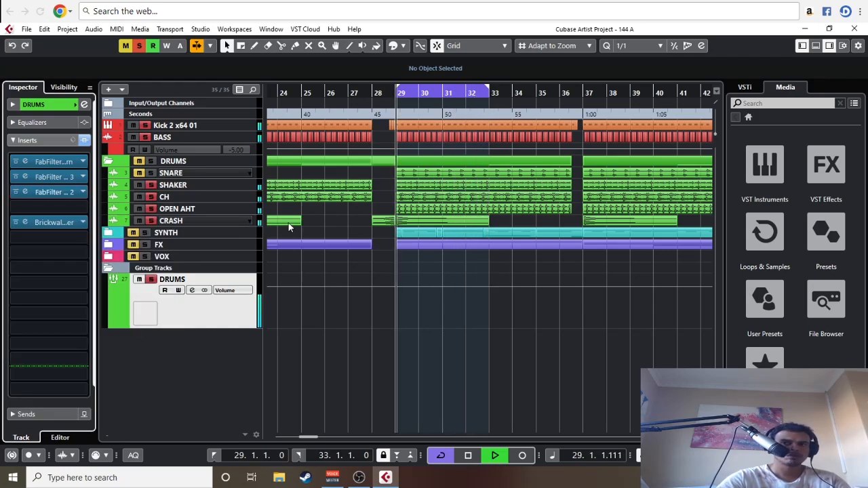
Step: Open Pro-C 2, set its ratio to 6:1, adjust the attack and release, and switch off Auto Gain
{"action": "left_click", "coordinate": [27, 192]}
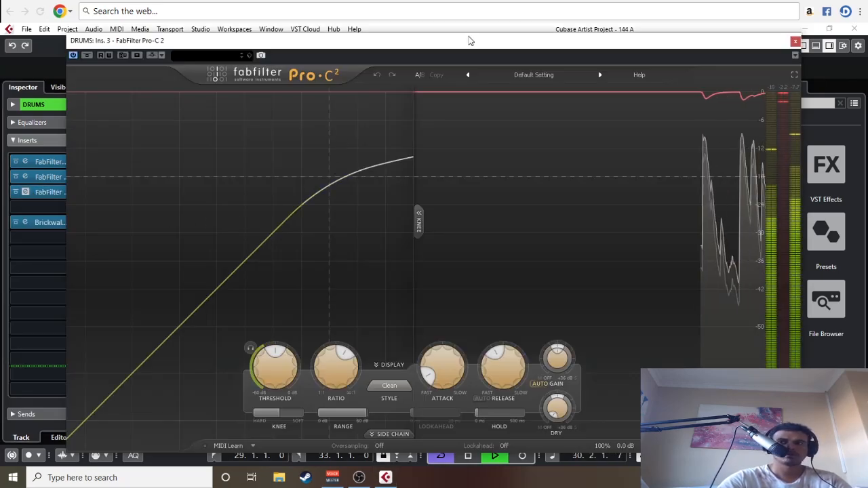
{"action": "left_click_drag", "start_coordinate": [485, 40], "coordinate": [459, 18]}
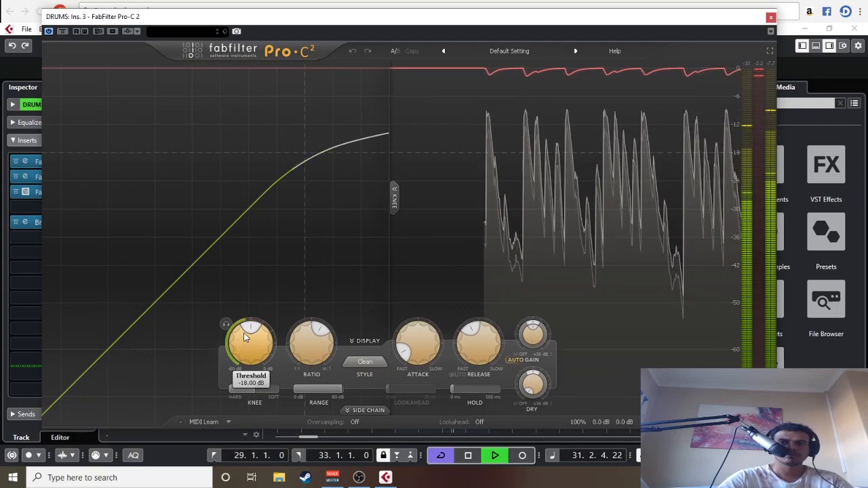
{"action": "mouse_move", "coordinate": [323, 341]}
{"action": "scroll", "coordinate": [324, 341], "scroll_direction": "up", "scroll_amount": 4}
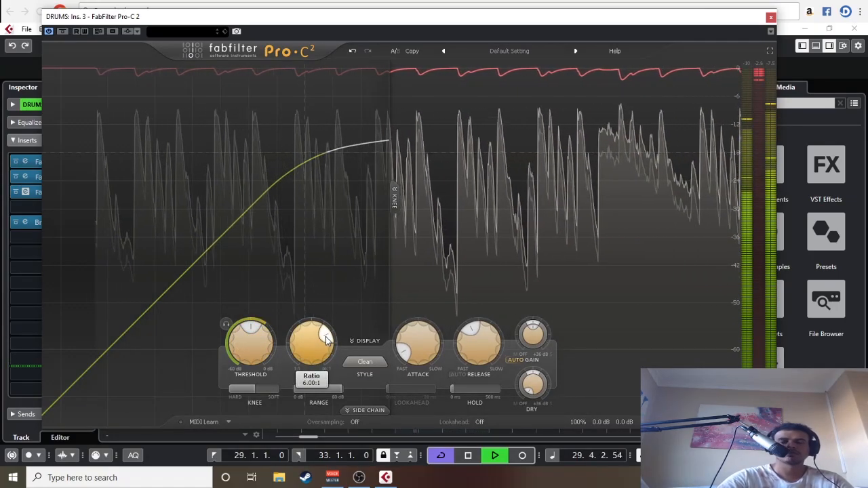
{"action": "mouse_move", "coordinate": [405, 347]}
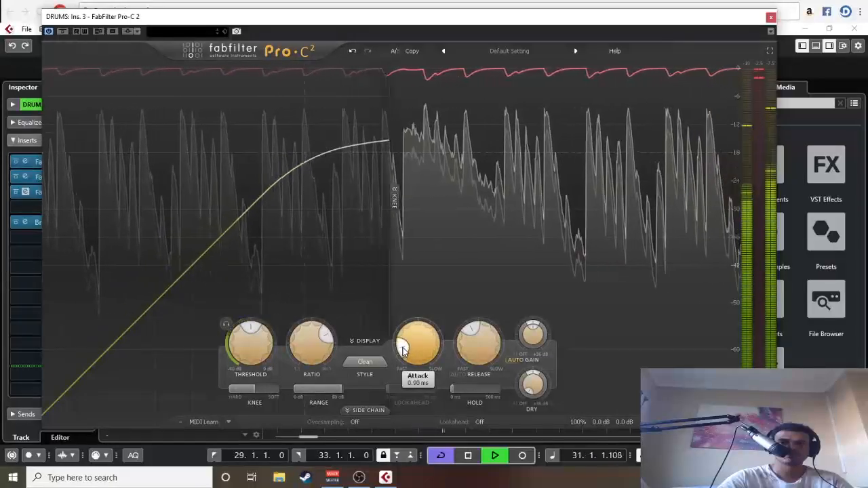
{"action": "scroll", "coordinate": [402, 346], "scroll_direction": "up", "scroll_amount": 4}
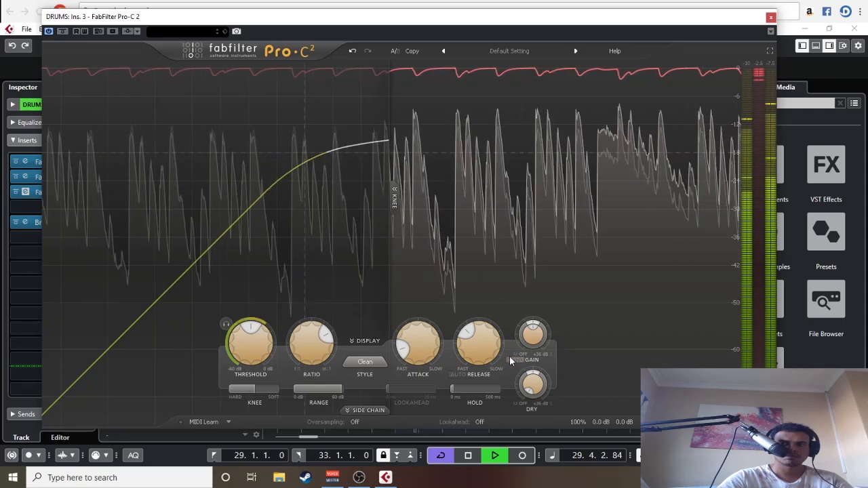
Step: Compare the drums with Pro-C 2 bypassed and active, and raise its threshold to about -15.5 dB
{"action": "left_click", "coordinate": [62, 31]}
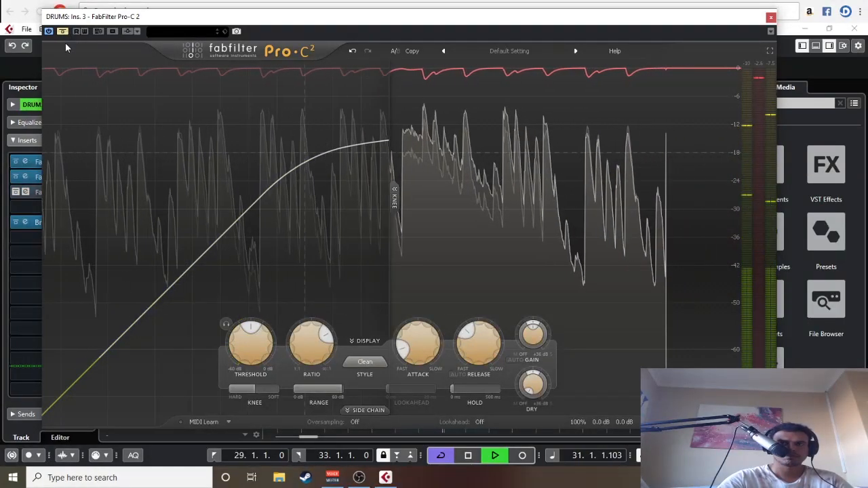
{"action": "mouse_move", "coordinate": [251, 333]}
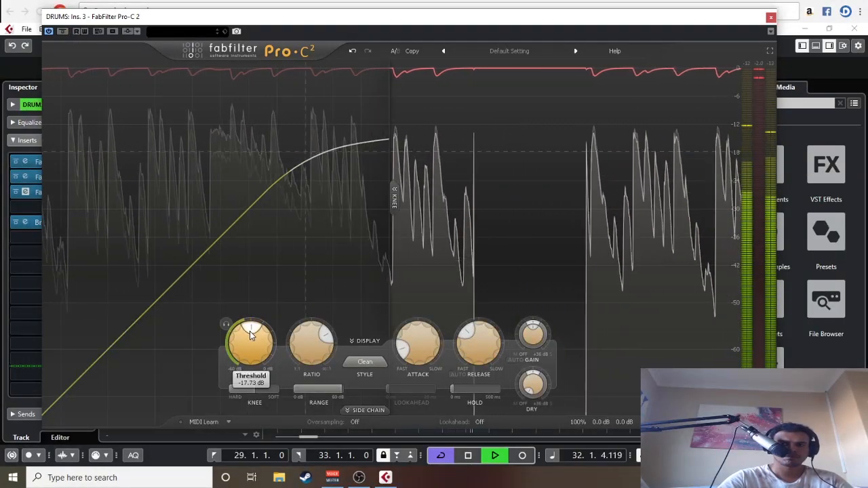
{"action": "scroll", "coordinate": [251, 334], "scroll_direction": "up", "scroll_amount": 2}
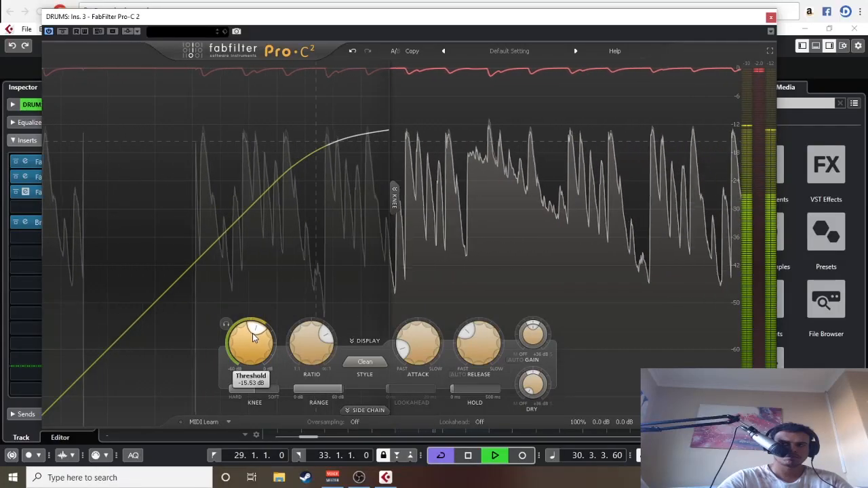
{"action": "key", "text": "space"}
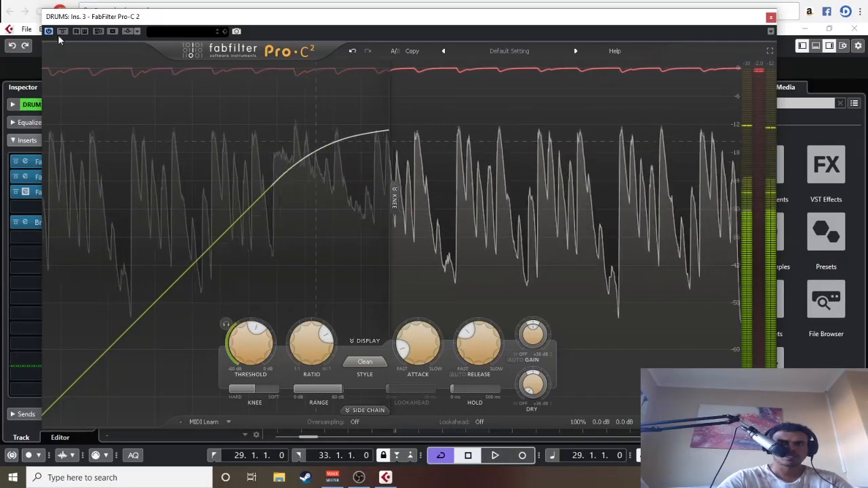
{"action": "key", "text": "space"}
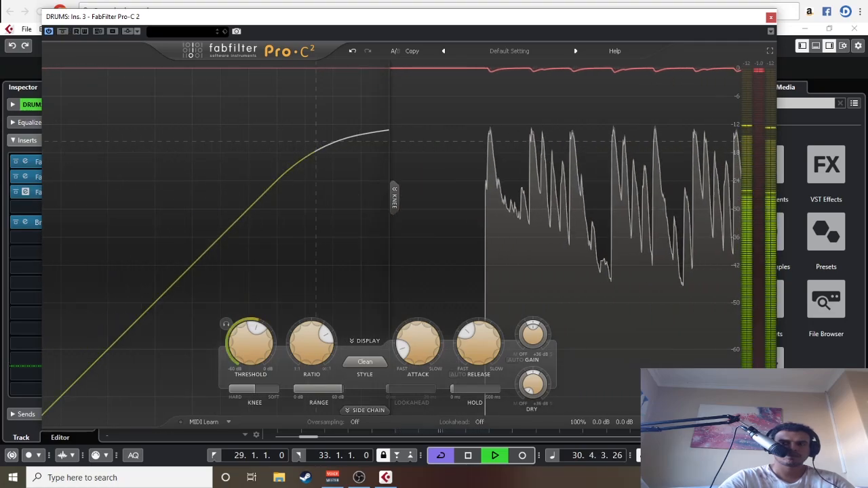
Step: Check the DRUMS group's fader level meter during playback beside the compressor
{"action": "left_click_drag", "start_coordinate": [429, 15], "coordinate": [531, 21]}
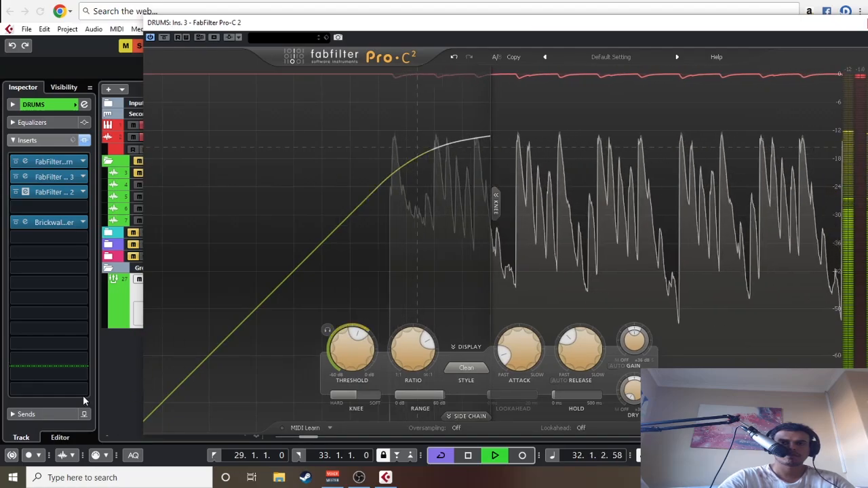
{"action": "left_click", "coordinate": [68, 412]}
{"action": "left_click", "coordinate": [60, 350]}
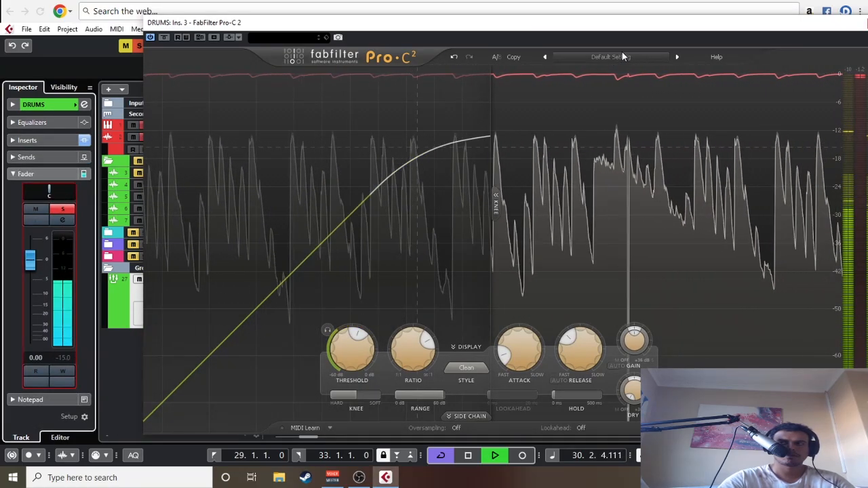
{"action": "left_click_drag", "start_coordinate": [579, 27], "coordinate": [490, 28]}
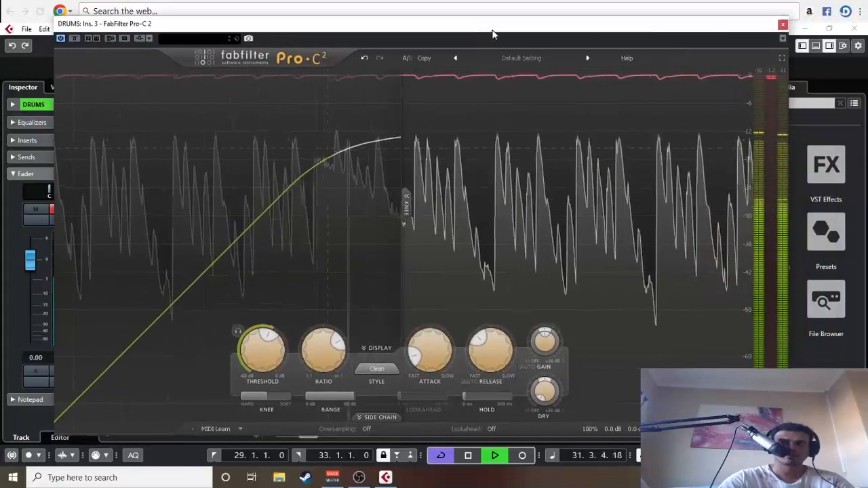
Step: Set Pro-C 2's ratio to 3:1, switch Auto Gain back on and close the compressor
{"action": "type", "text": "3"}
{"action": "key", "text": "Return"}
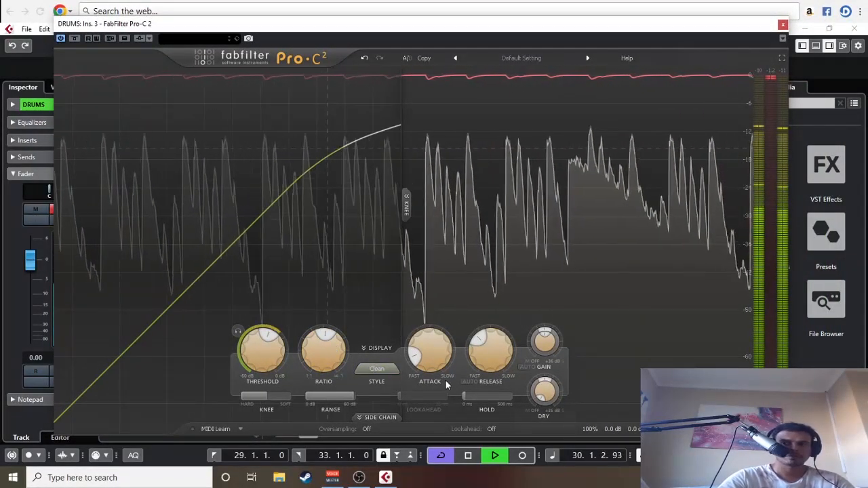
{"action": "left_click", "coordinate": [783, 25]}
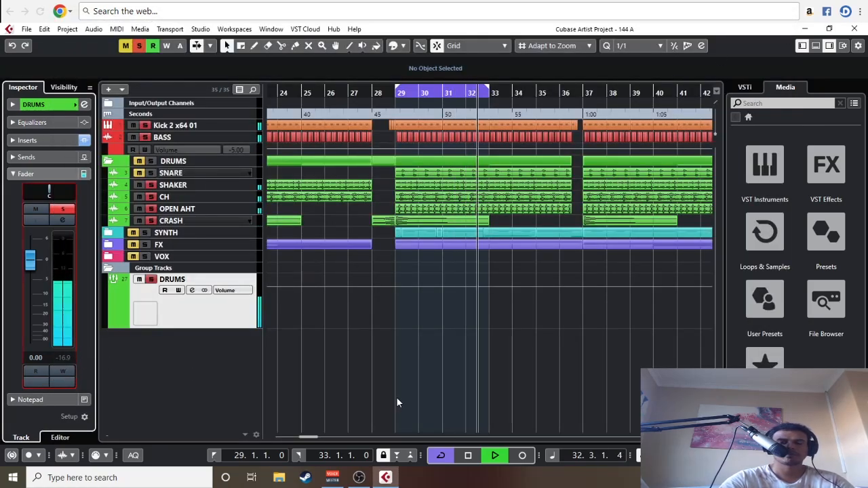
Step: Unmute the CRASH and SNARE tracks, and select the SNARE track
{"action": "key", "text": "g"}
{"action": "key", "text": "g"}
{"action": "left_click", "coordinate": [140, 221]}
{"action": "left_click", "coordinate": [140, 173]}
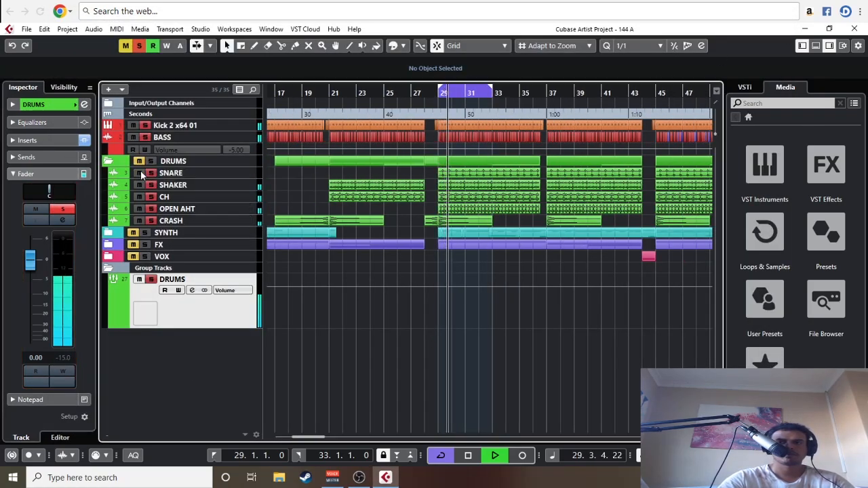
{"action": "left_click", "coordinate": [171, 174]}
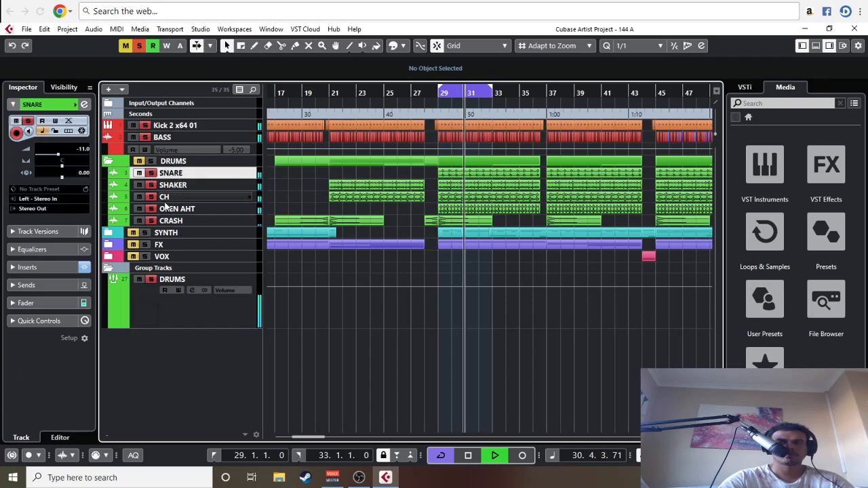
Step: Raise the SNARE track's fader to -9 dB during playback
{"action": "left_click", "coordinate": [37, 303]}
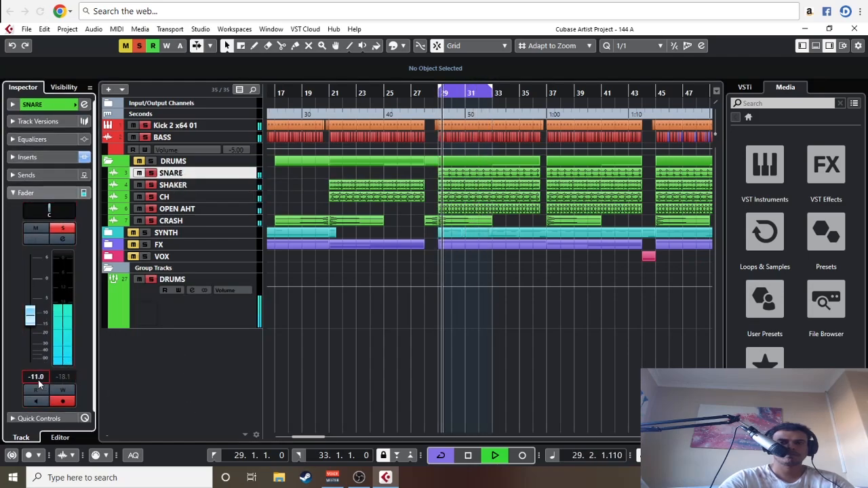
{"action": "scroll", "coordinate": [38, 380], "scroll_direction": "up", "scroll_amount": 2}
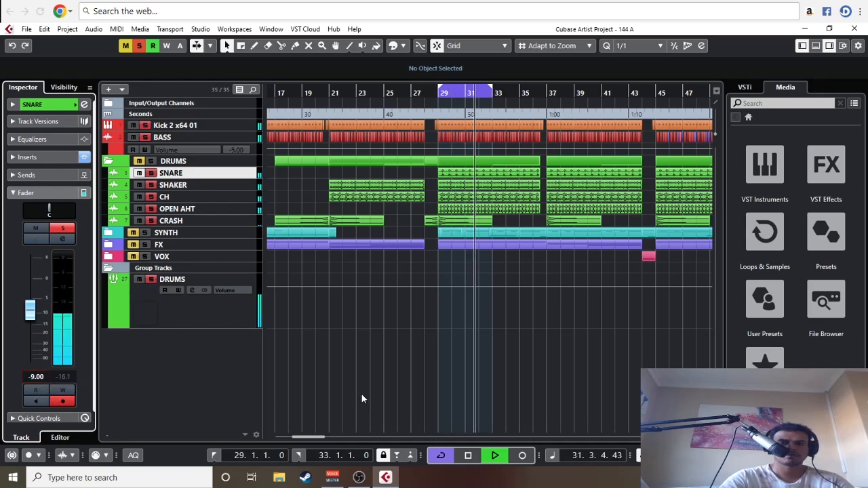
{"action": "left_click", "coordinate": [466, 365]}
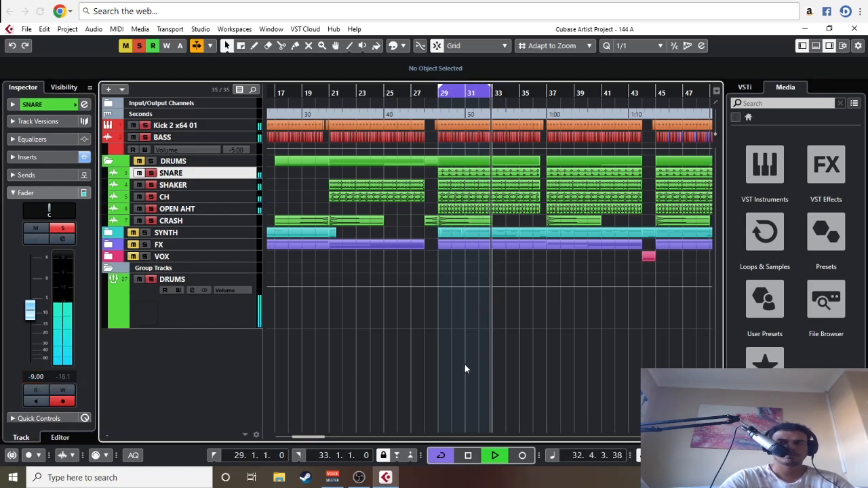
Step: Insert EnvelopeShaper in the OPEN AHT track's third insert slot and open its editor
{"action": "key", "text": "h"}
{"action": "key", "text": "h"}
{"action": "key", "text": "h"}
{"action": "key", "text": "h"}
{"action": "key", "text": "h"}
{"action": "key", "text": "h"}
{"action": "key", "text": "h"}
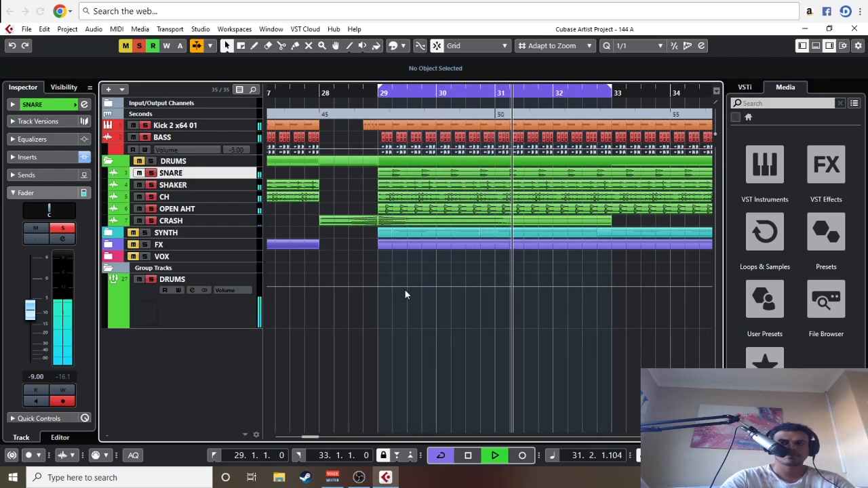
{"action": "left_click", "coordinate": [217, 209]}
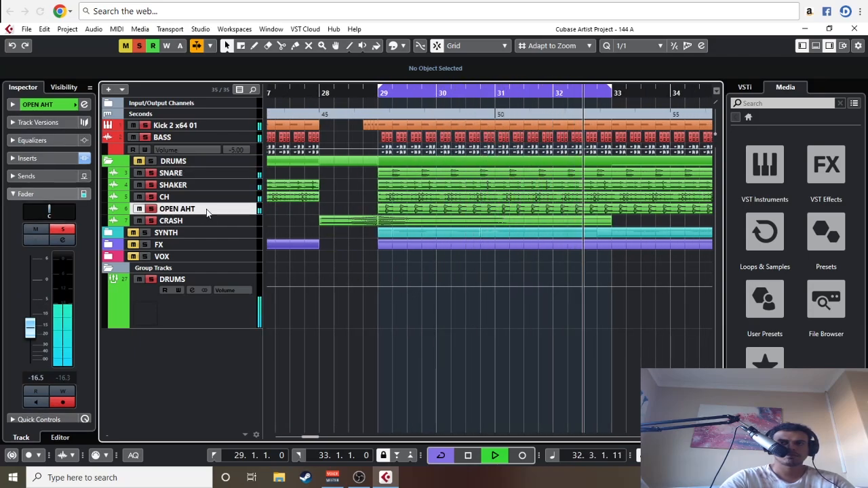
{"action": "left_click", "coordinate": [29, 158]}
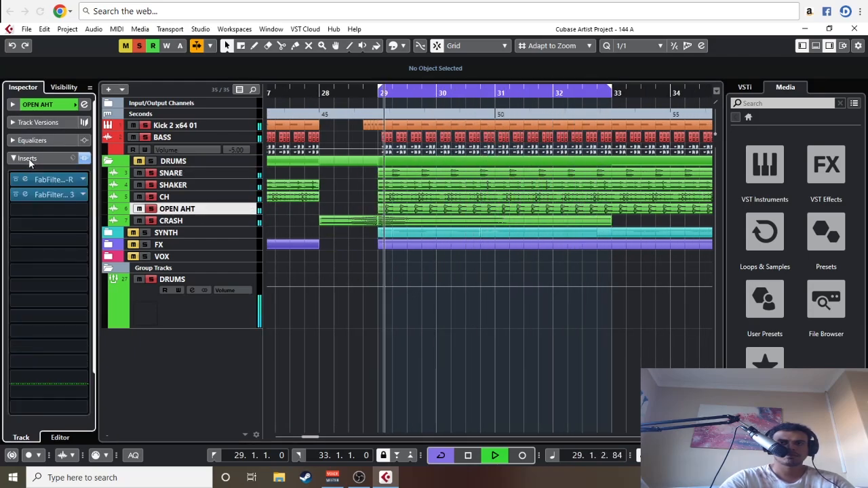
{"action": "left_click", "coordinate": [43, 210]}
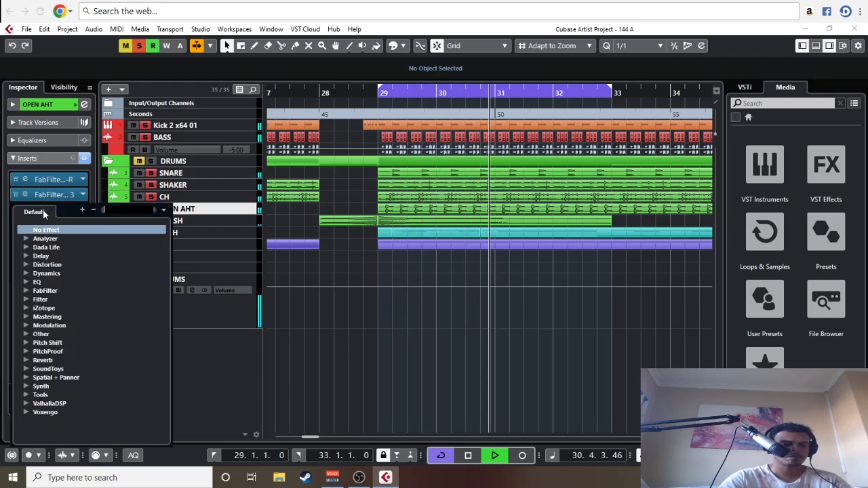
{"action": "type", "text": "ENV"}
{"action": "left_click", "coordinate": [68, 239]}
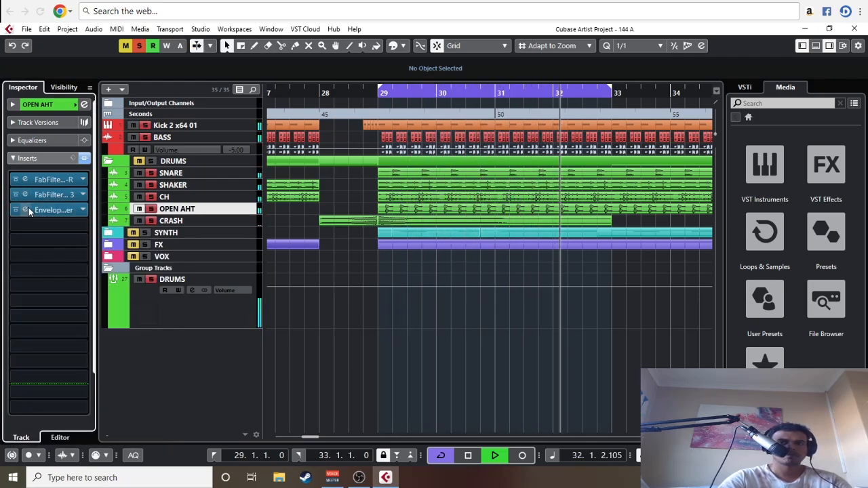
{"action": "left_click", "coordinate": [28, 208]}
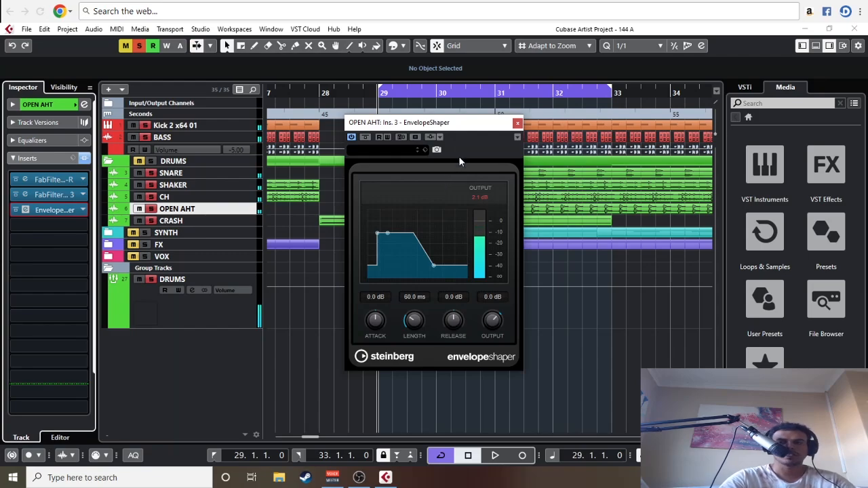
Step: Set EnvelopeShaper's release to -3.6 dB on the OPEN AHT track while the loop plays
{"action": "left_click_drag", "start_coordinate": [443, 126], "coordinate": [406, 93]}
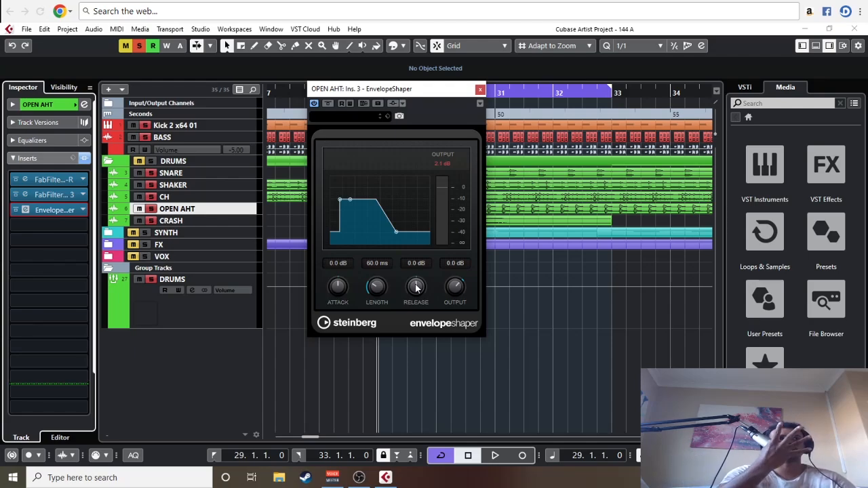
{"action": "key", "text": "space"}
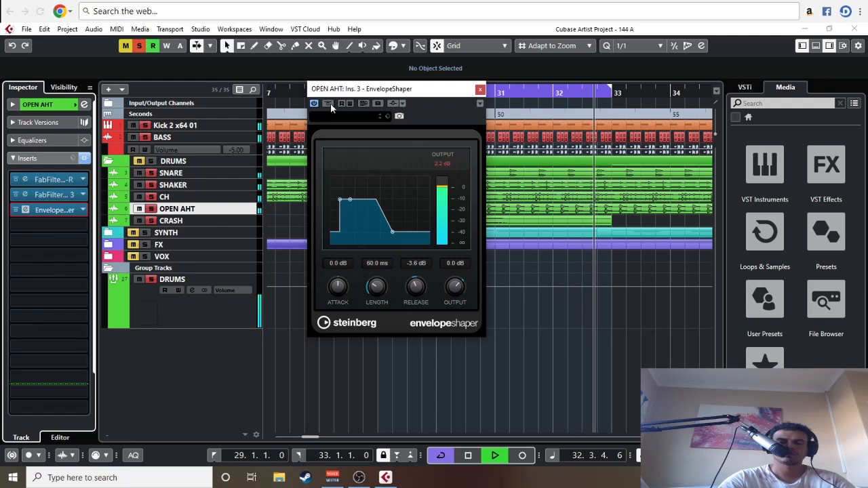
{"action": "left_click", "coordinate": [153, 220]}
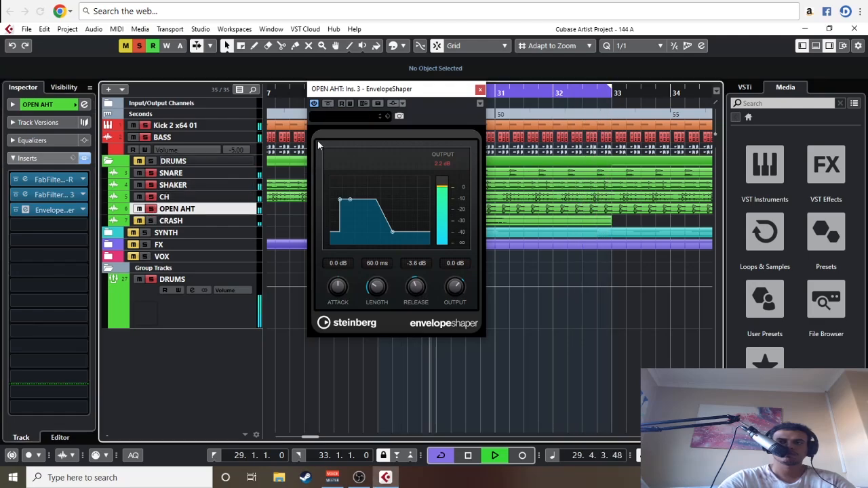
Step: Compare the drums with EnvelopeShaper bypassed and active on the OPEN AHT track during playback
{"action": "left_click", "coordinate": [329, 106]}
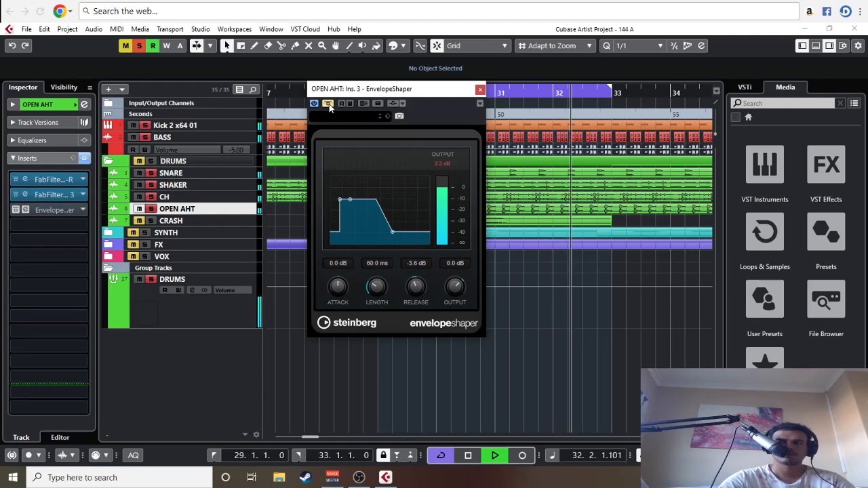
{"action": "left_click", "coordinate": [329, 105]}
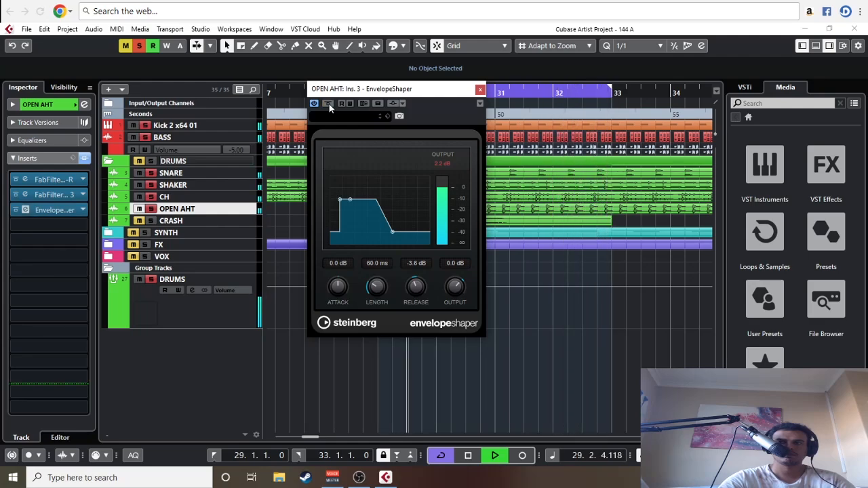
{"action": "key", "text": "space"}
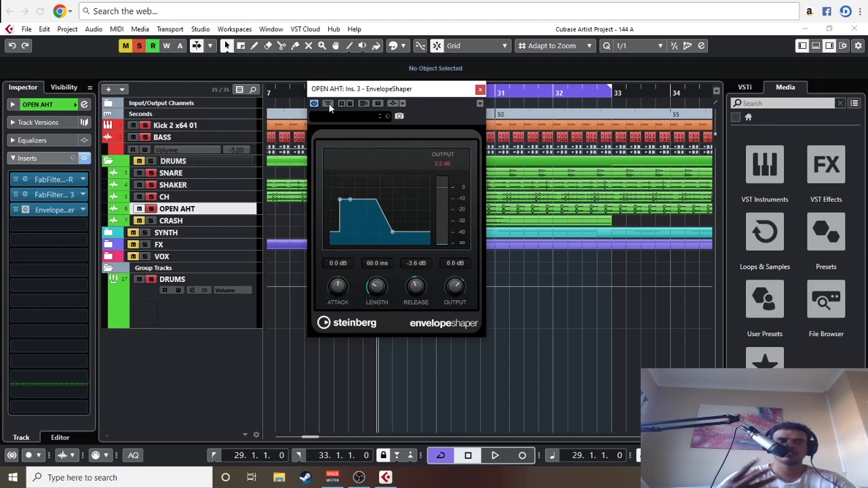
{"action": "left_click", "coordinate": [329, 104]}
{"action": "key", "text": "space"}
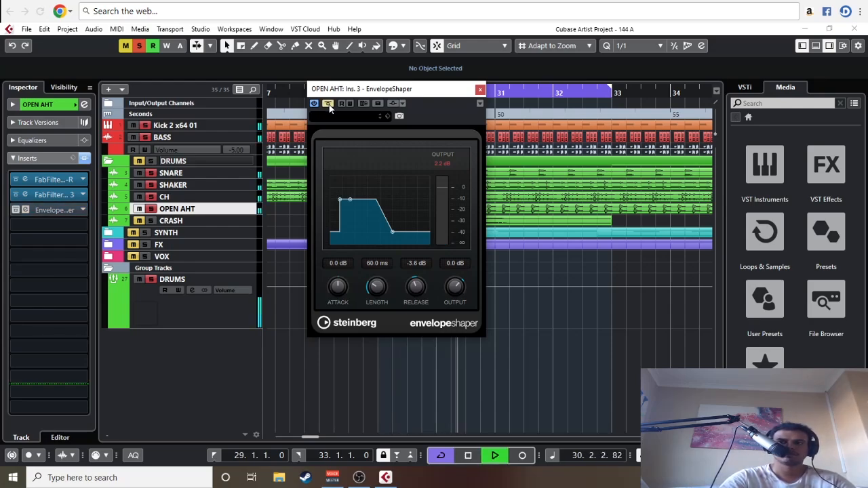
{"action": "left_click", "coordinate": [329, 103]}
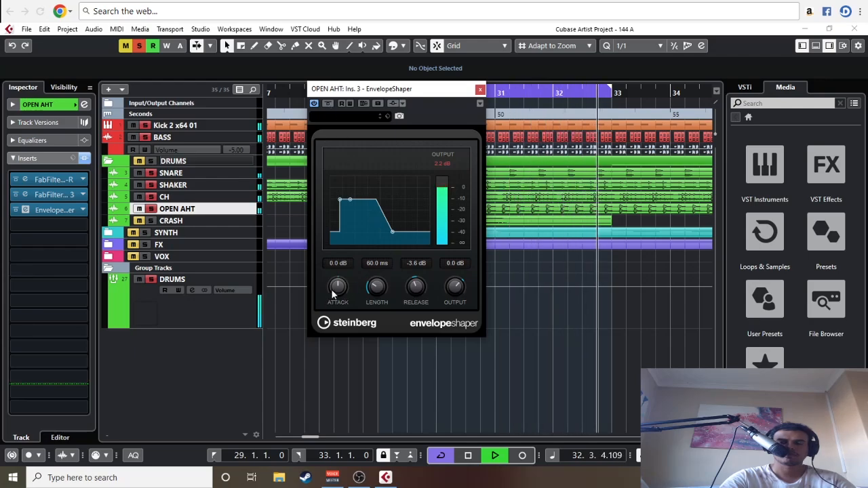
Step: Raise EnvelopeShaper's attack to 3.4 dB, stop playback and close the editor
{"action": "left_click_drag", "start_coordinate": [333, 291], "coordinate": [335, 290]}
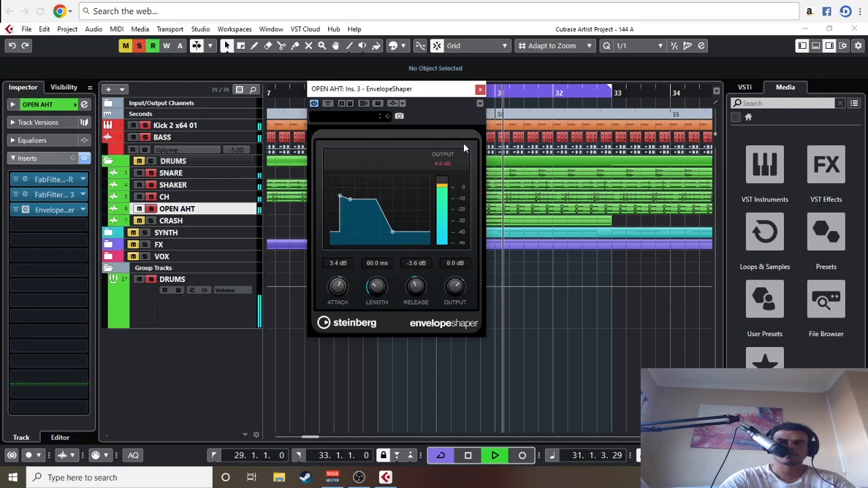
{"action": "left_click", "coordinate": [481, 88]}
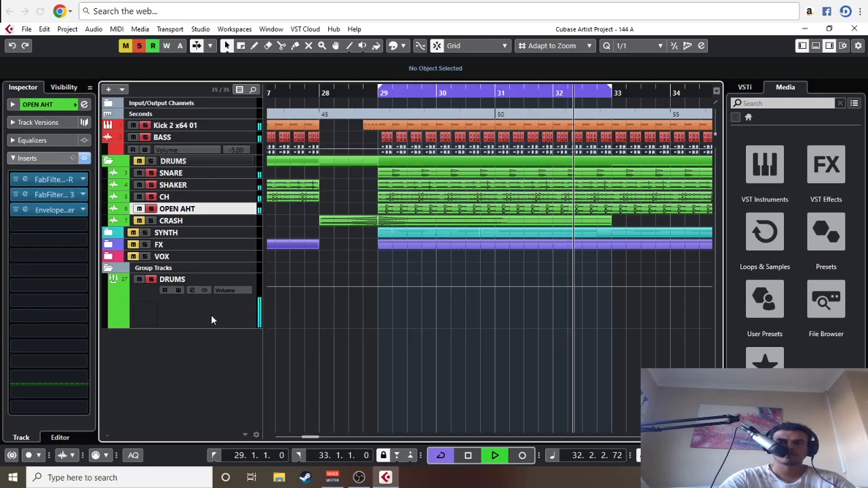
{"action": "key", "text": "space"}
{"action": "left_click", "coordinate": [27, 209]}
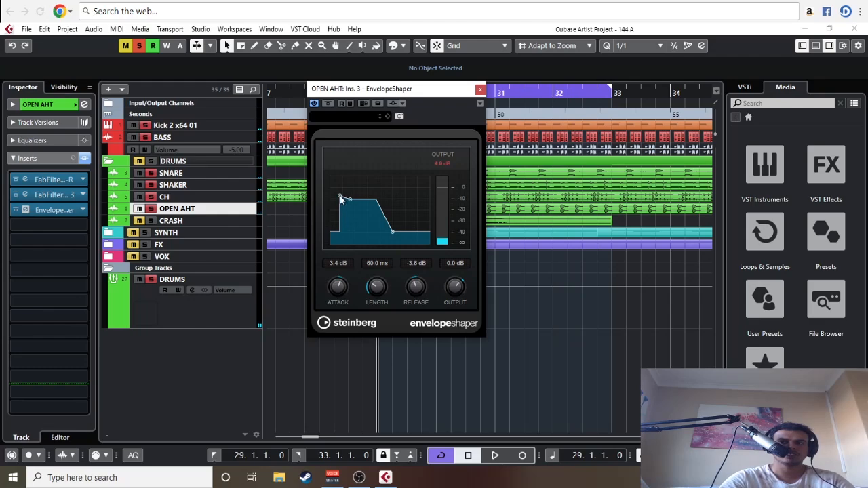
{"action": "left_click", "coordinate": [479, 90]}
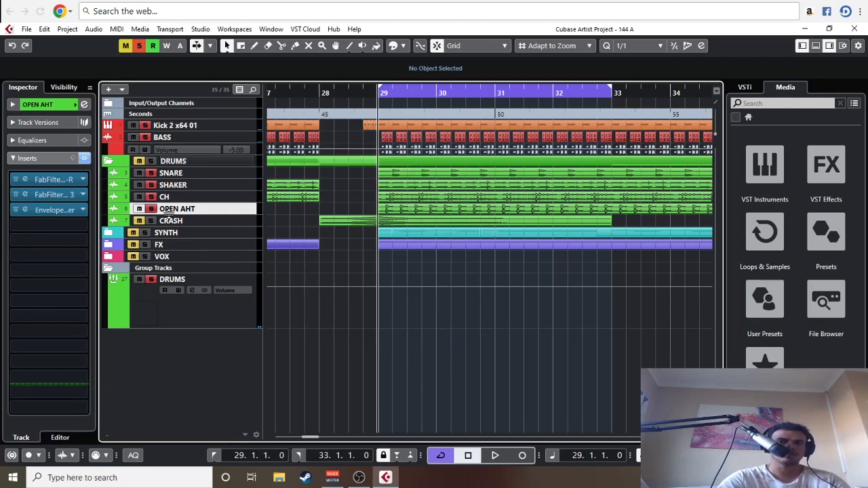
Step: Play the loop again and check the DRUMS group's fader level
{"action": "key", "text": "space"}
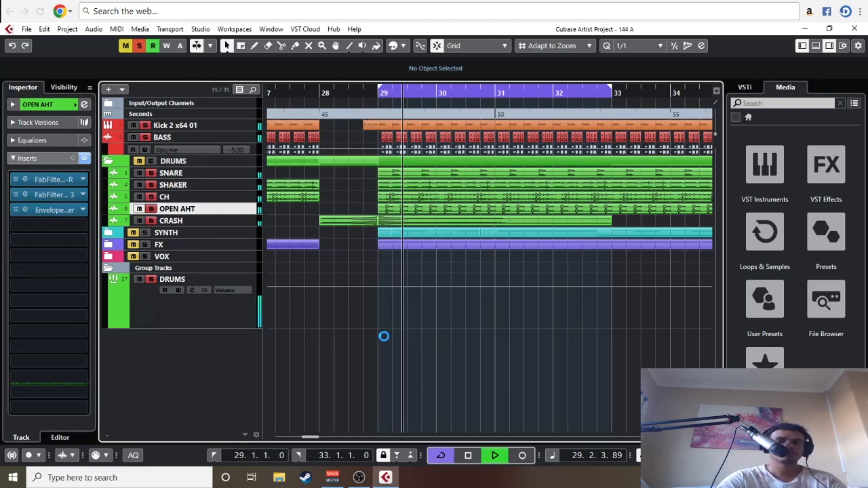
{"action": "left_click", "coordinate": [218, 314]}
{"action": "left_click", "coordinate": [78, 361]}
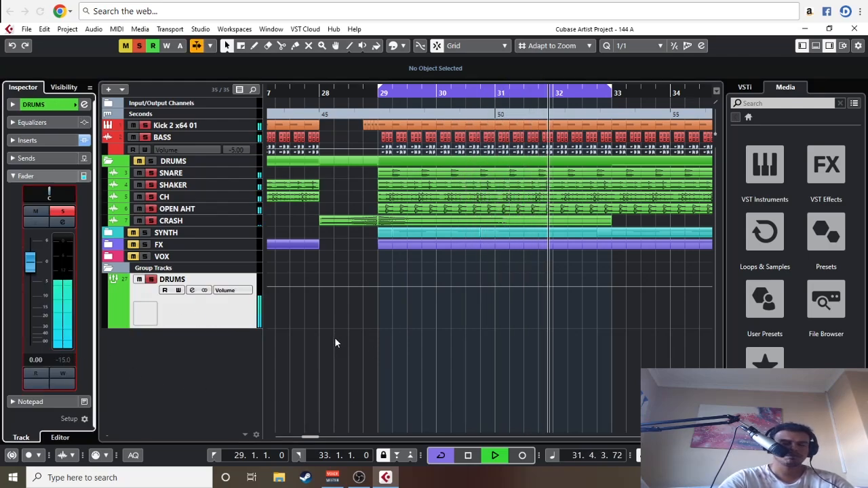
{"action": "key", "text": "g"}
{"action": "key", "text": "g"}
{"action": "key", "text": "g"}
{"action": "key", "text": "g"}
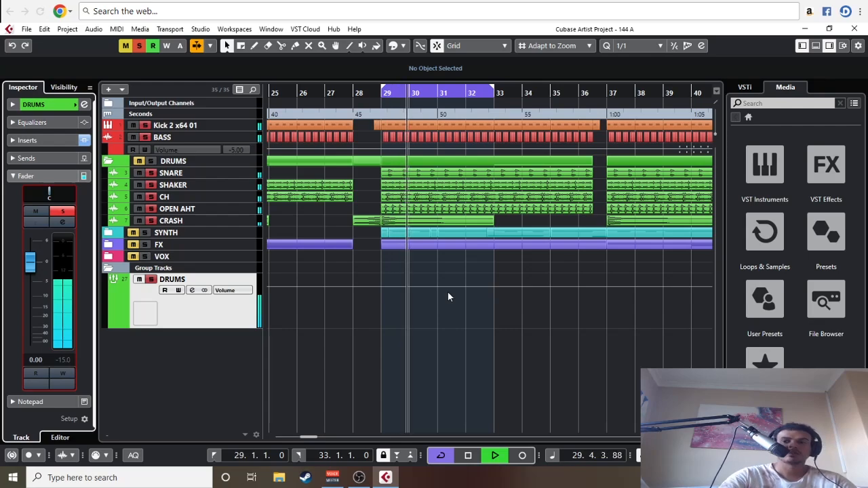
Step: Stop playback and add one stereo group track named SYNTHS inside the group folder, routed to Stereo Out
{"action": "key", "text": "space"}
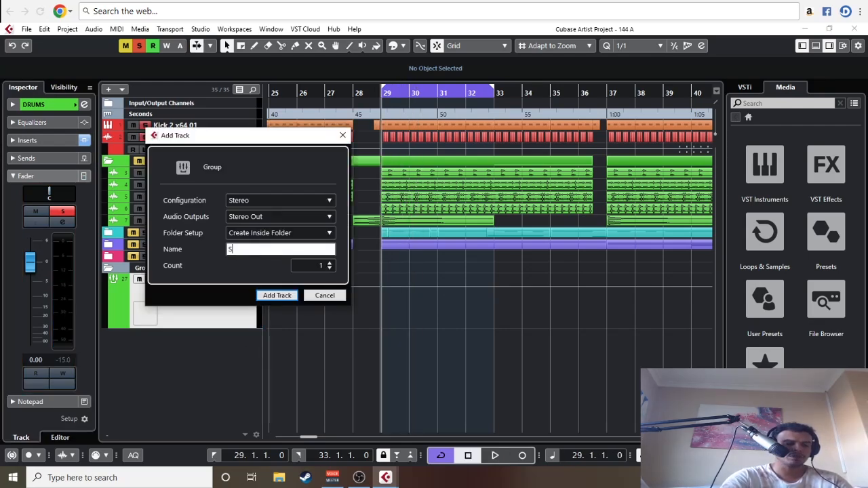
{"action": "type", "text": "S"}
{"action": "key", "text": "Return"}
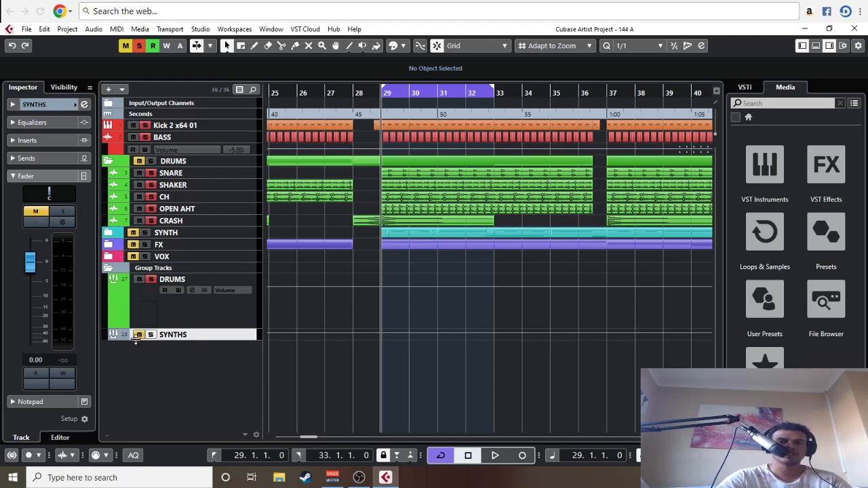
Step: Unmute and solo the SYNTHS group, colour it turquoise like the SYNTH folder and increase its track height
{"action": "left_click", "coordinate": [136, 338]}
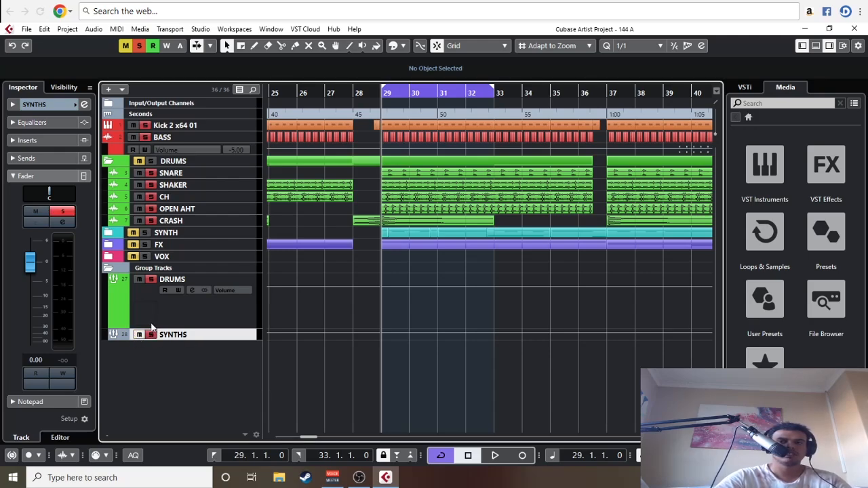
{"action": "left_click", "coordinate": [125, 338]}
{"action": "left_click", "coordinate": [123, 382]}
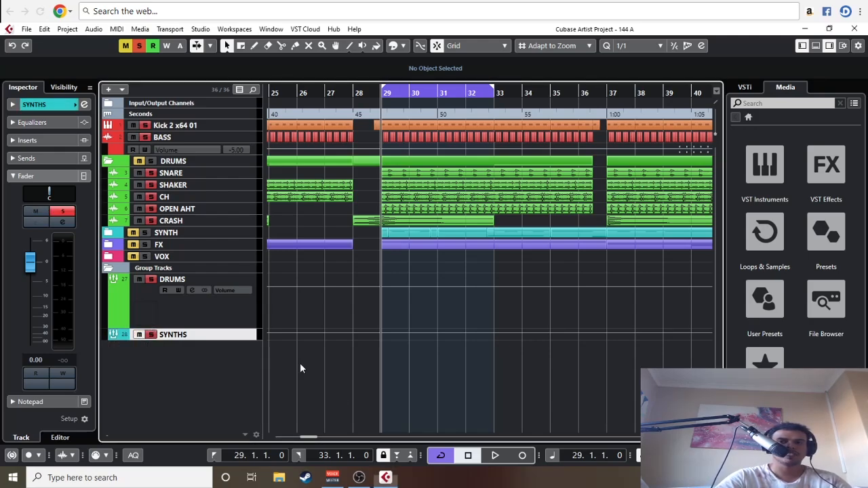
{"action": "left_click_drag", "start_coordinate": [211, 342], "coordinate": [226, 384]}
Step: Expand the SYNTH folder, select all its tracks and look at the routing settings for Serum_x64 01
{"action": "left_click", "coordinate": [109, 232]}
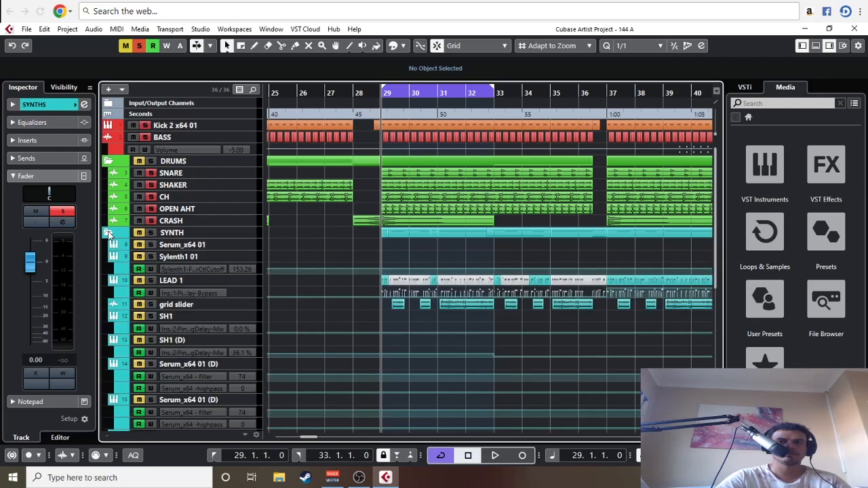
{"action": "left_click", "coordinate": [169, 246]}
{"action": "scroll", "coordinate": [204, 243], "scroll_direction": "down", "scroll_amount": 5}
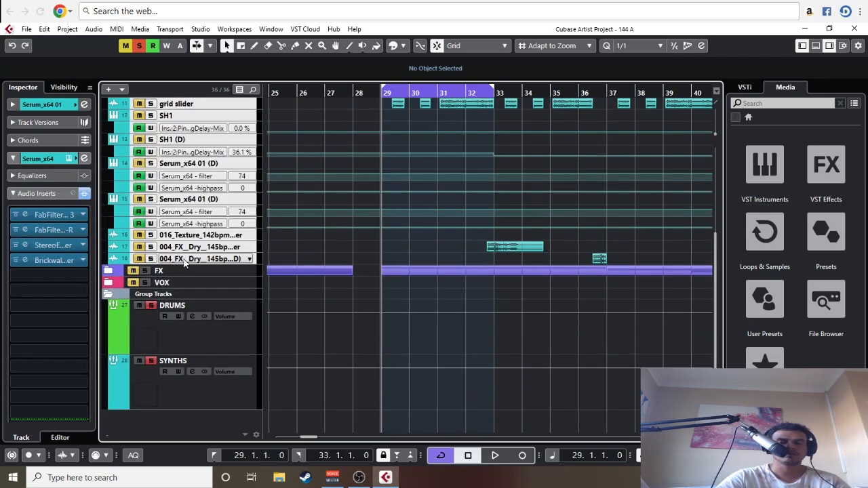
{"action": "left_click", "coordinate": [37, 105]}
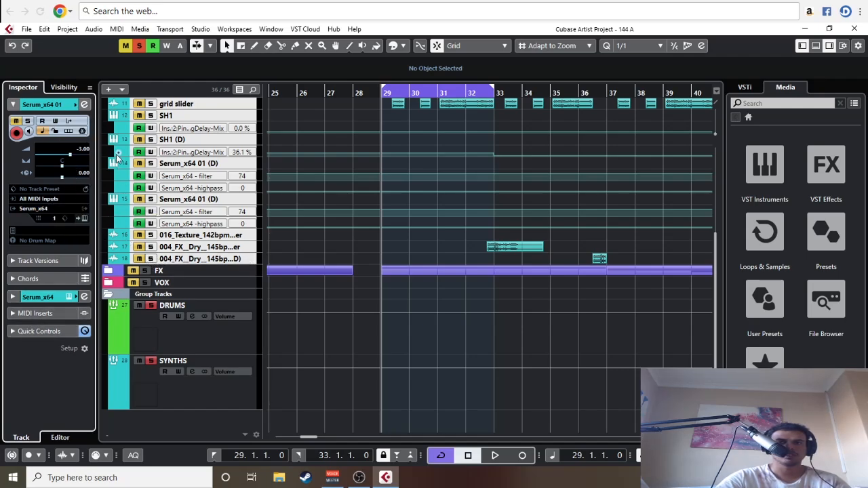
{"action": "left_click", "coordinate": [90, 105]}
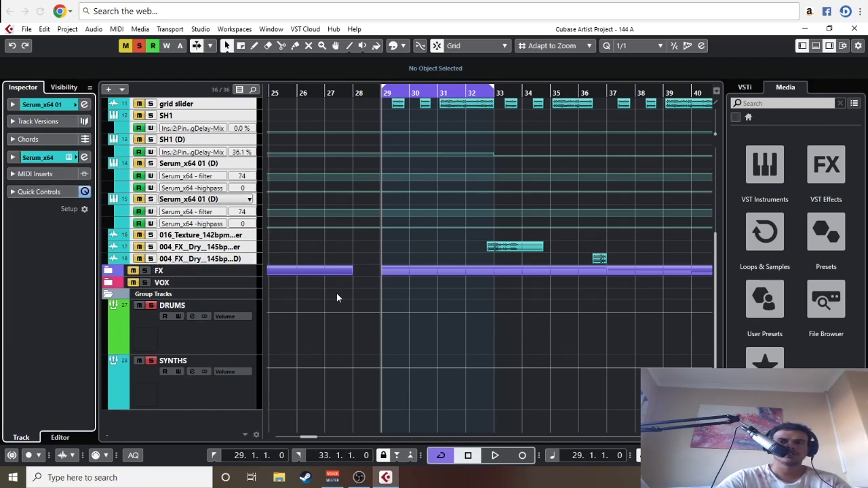
Step: Collapse the SYNTH folder and insert FabFilter Pro-Q 3 in the SYNTHS group's first insert slot
{"action": "left_click", "coordinate": [151, 362]}
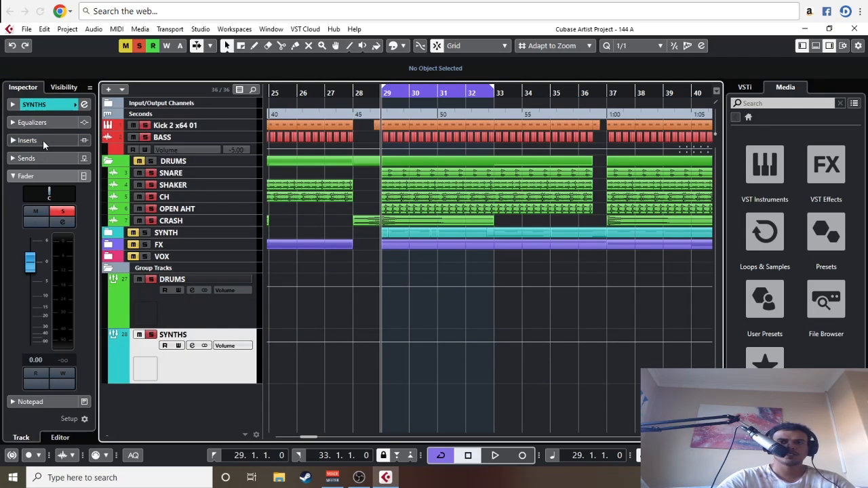
{"action": "left_click", "coordinate": [39, 139]}
{"action": "left_click", "coordinate": [37, 162]}
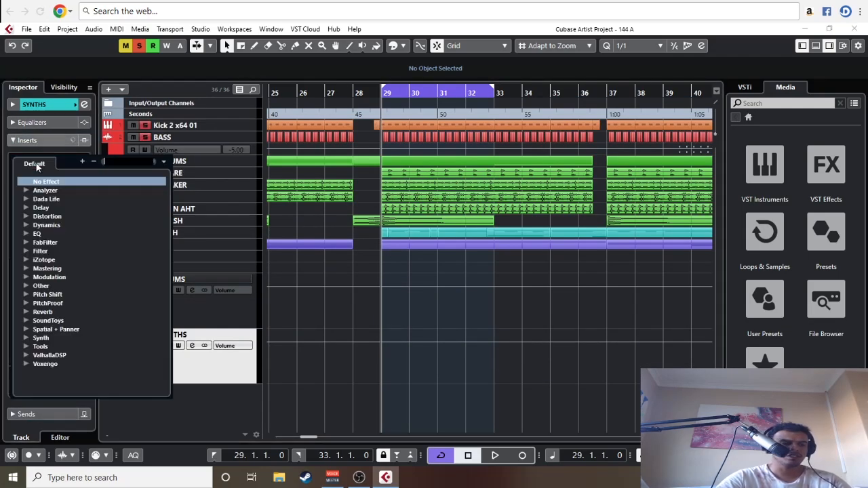
{"action": "type", "text": "EQ"}
{"action": "left_click", "coordinate": [70, 234]}
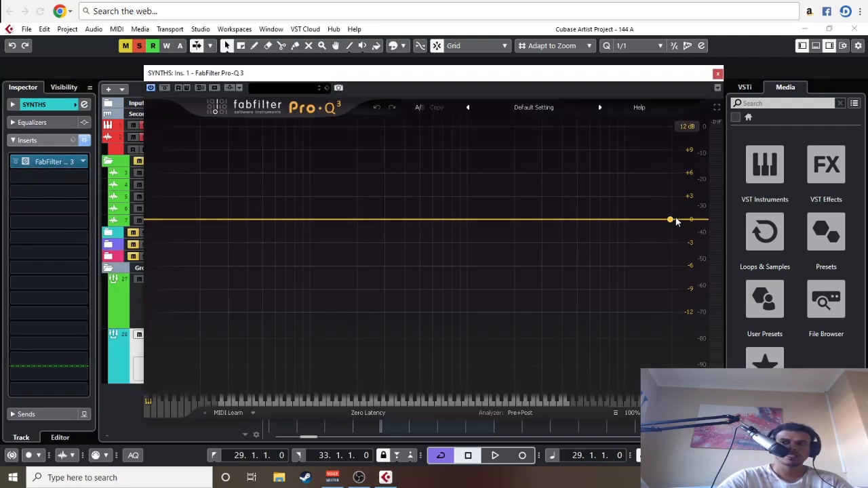
Step: Shape the SYNTHS group's Pro-Q 3 with a 24 dB/oct high cut at 10854 Hz and an 18 dB/oct low cut at about 147 Hz
{"action": "left_click_drag", "start_coordinate": [676, 221], "coordinate": [630, 229]}
{"action": "left_click_drag", "start_coordinate": [176, 222], "coordinate": [336, 231]}
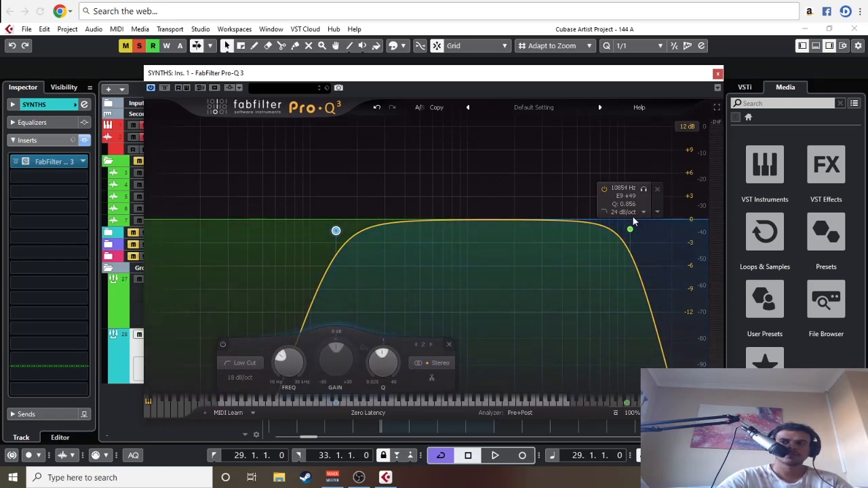
{"action": "left_click", "coordinate": [719, 75]}
Step: Start playback and turn off cycle mode
{"action": "key", "text": "space"}
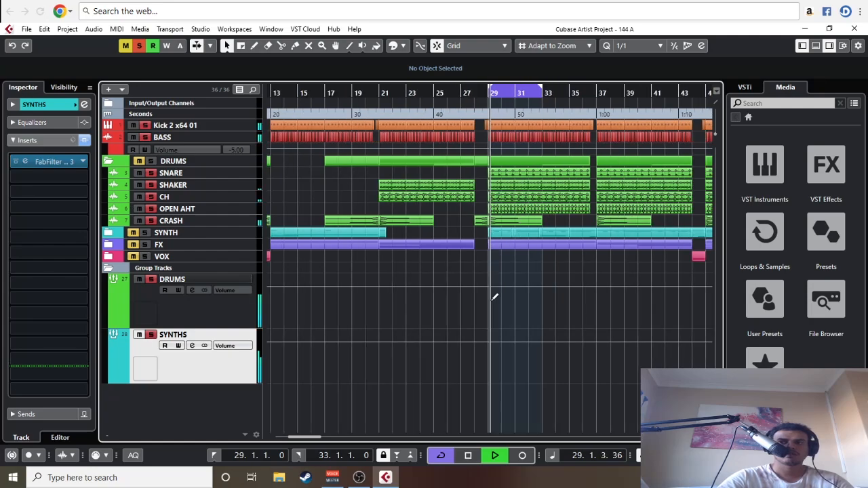
{"action": "left_click", "coordinate": [441, 462]}
{"action": "key", "text": "g"}
{"action": "key", "text": "g"}
{"action": "key", "text": "g"}
{"action": "key", "text": "g"}
{"action": "key", "text": "g"}
{"action": "key", "text": "g"}
{"action": "key", "text": "g"}
{"action": "key", "text": "g"}
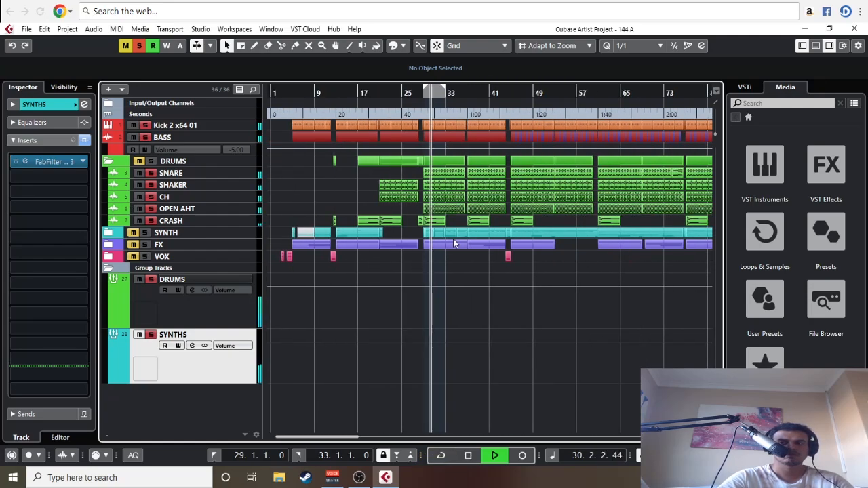
Step: Expand the SYNTH folder and move playback to the start of the SH1 part, about bar 45
{"action": "left_click", "coordinate": [110, 235]}
{"action": "scroll", "coordinate": [427, 218], "scroll_direction": "down", "scroll_amount": 4}
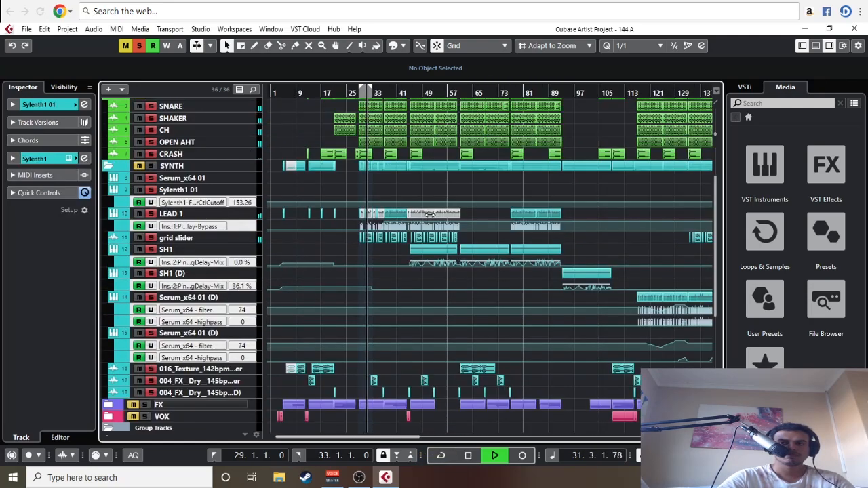
{"action": "key", "text": "g"}
{"action": "key", "text": "g"}
{"action": "key", "text": "g"}
{"action": "scroll", "coordinate": [422, 221], "scroll_direction": "up", "scroll_amount": 4}
{"action": "key", "text": "h"}
{"action": "key", "text": "h"}
{"action": "key", "text": "h"}
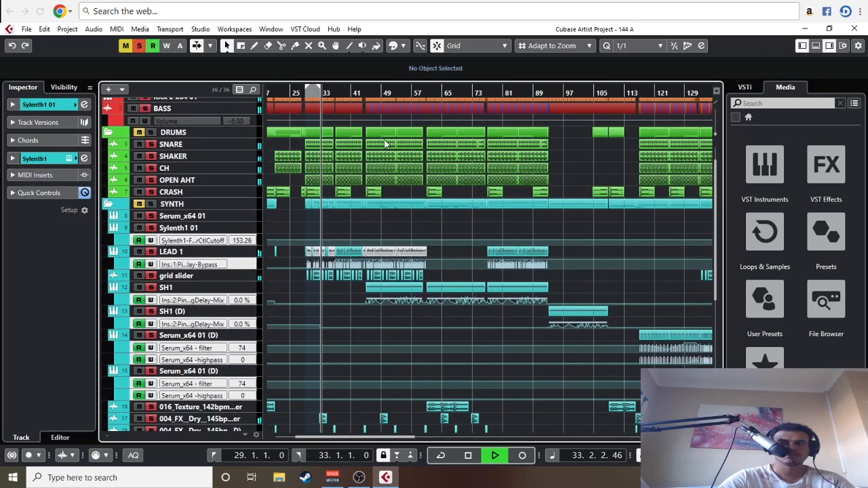
{"action": "left_click", "coordinate": [363, 90]}
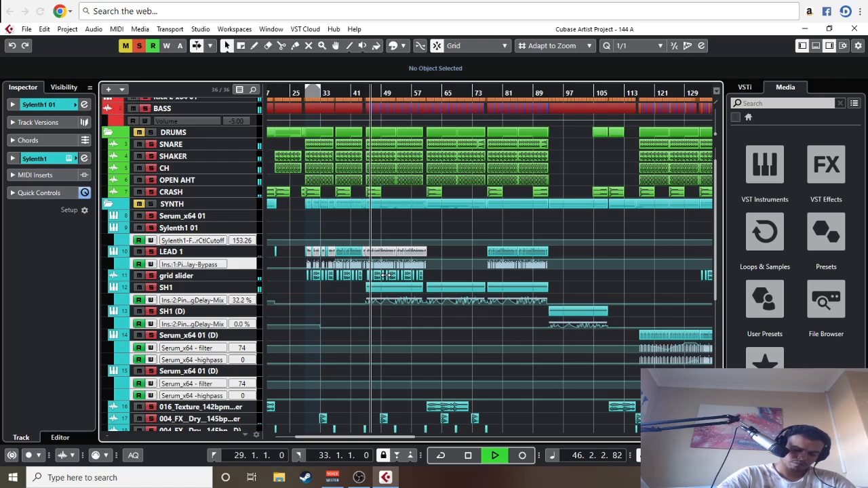
Step: Reopen Pro-Q 3 on the SYNTHS group and raise its high cut to 11474 Hz while playing from about bar 45
{"action": "scroll", "coordinate": [207, 431], "scroll_direction": "down", "scroll_amount": 5}
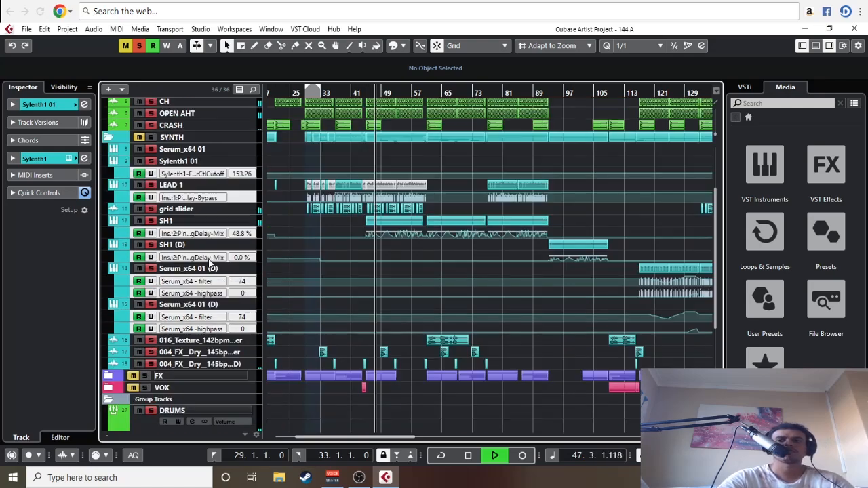
{"action": "left_click", "coordinate": [174, 421]}
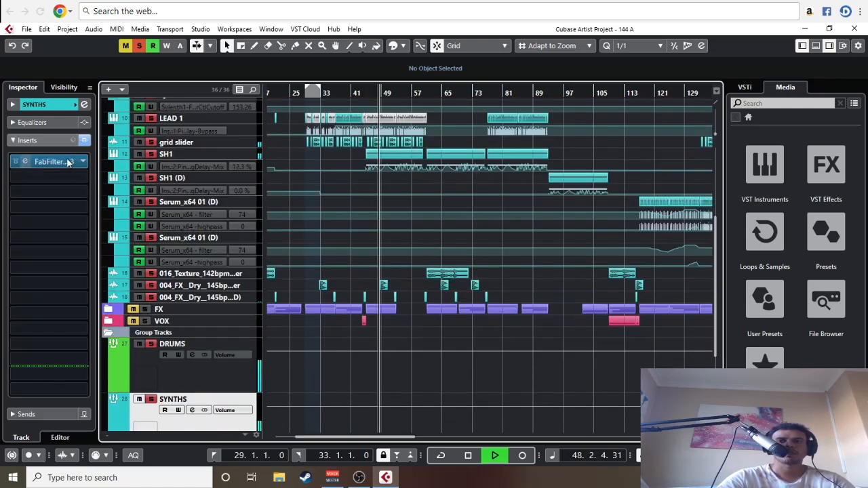
{"action": "left_click", "coordinate": [32, 162]}
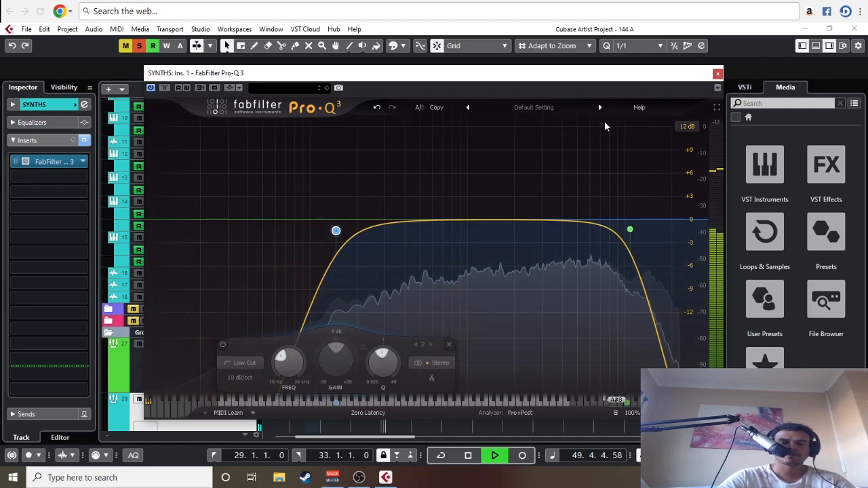
{"action": "left_click_drag", "start_coordinate": [692, 73], "coordinate": [695, 208]}
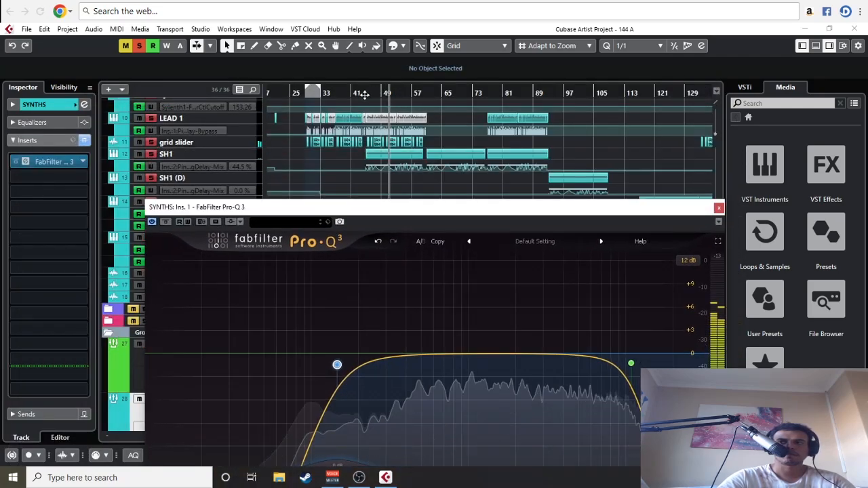
{"action": "left_click_drag", "start_coordinate": [475, 211], "coordinate": [448, 59]}
{"action": "mouse_move", "coordinate": [604, 214]}
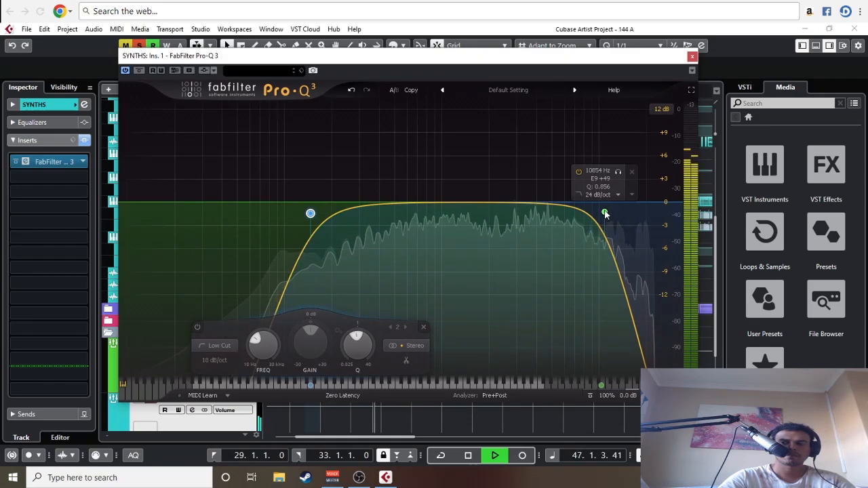
{"action": "left_click_drag", "start_coordinate": [606, 214], "coordinate": [608, 214]}
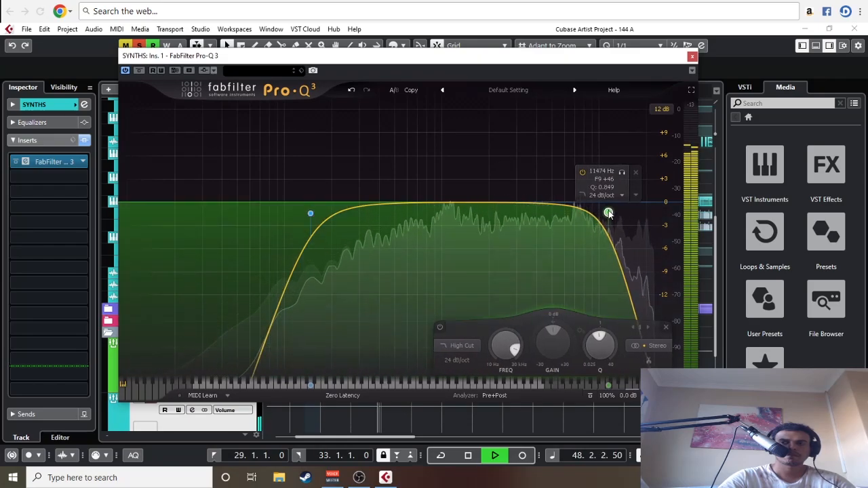
Step: Insert a Brickwall Limiter in the SYNTHS group's fifth slot, setting its threshold to -16.5 dB and switching on auto release
{"action": "left_click", "coordinate": [43, 226]}
{"action": "type", "text": "br"}
{"action": "left_click", "coordinate": [46, 251]}
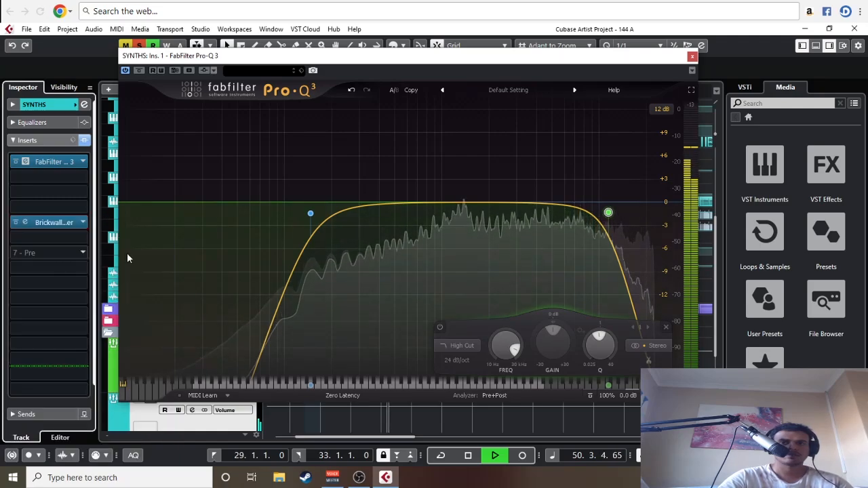
{"action": "double_click", "coordinate": [38, 222]}
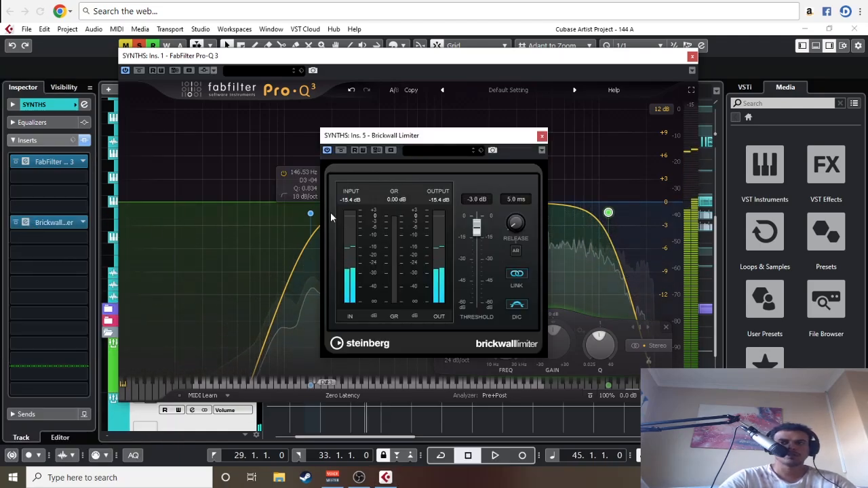
{"action": "left_click_drag", "start_coordinate": [471, 199], "coordinate": [504, 254]}
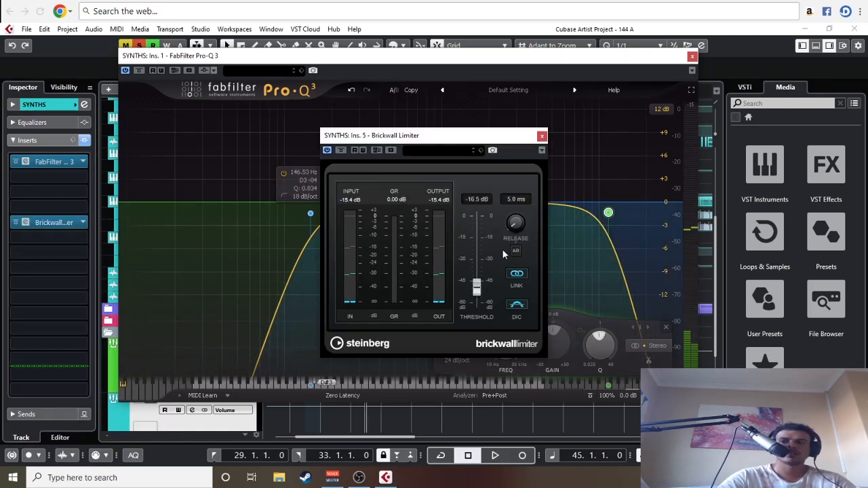
{"action": "left_click", "coordinate": [516, 251]}
{"action": "left_click", "coordinate": [542, 136]}
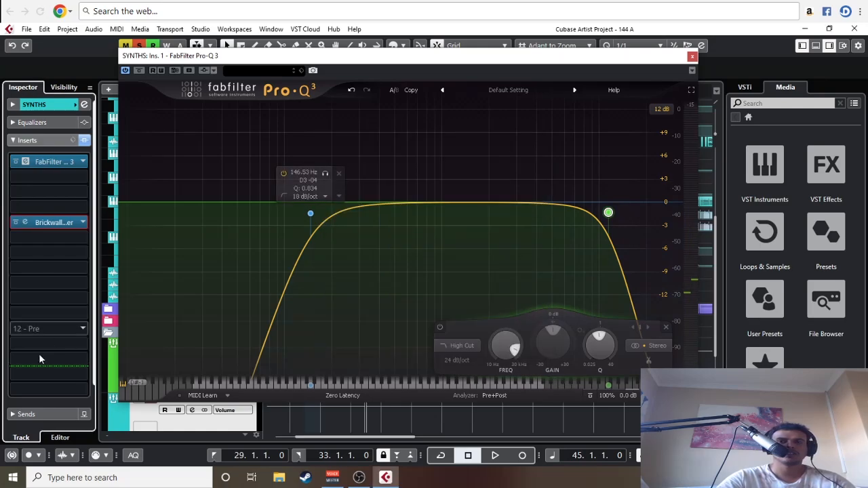
Step: Close the Pro-Q 3 window and listen to the synths through the group's inserts from bar 45
{"action": "key", "text": "space"}
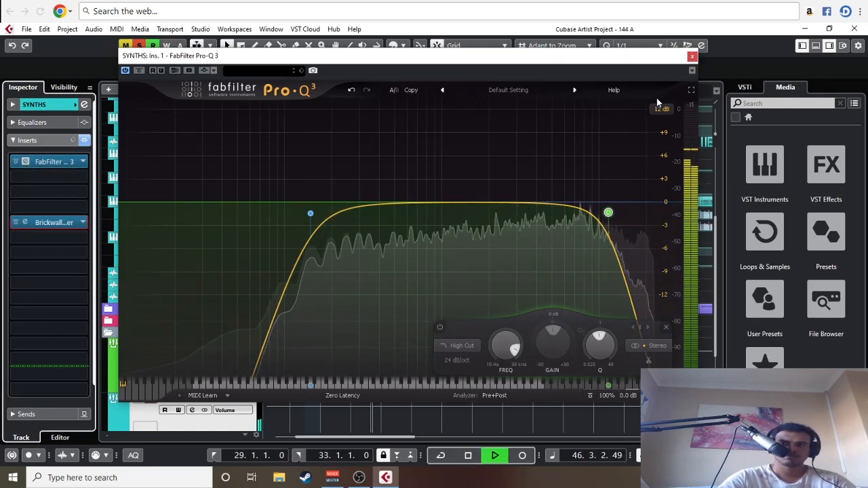
{"action": "left_click", "coordinate": [692, 56]}
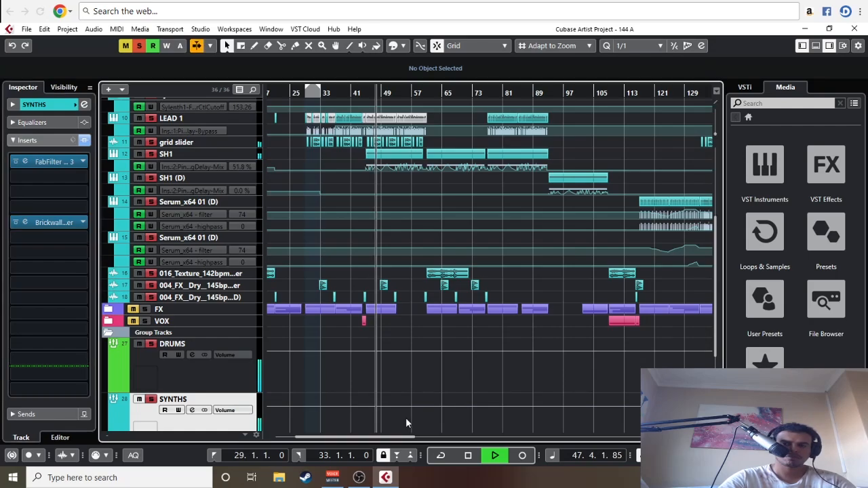
{"action": "scroll", "coordinate": [406, 417], "scroll_direction": "down", "scroll_amount": 3}
{"action": "scroll", "coordinate": [406, 417], "scroll_direction": "right", "scroll_amount": 3}
{"action": "key", "text": "space"}
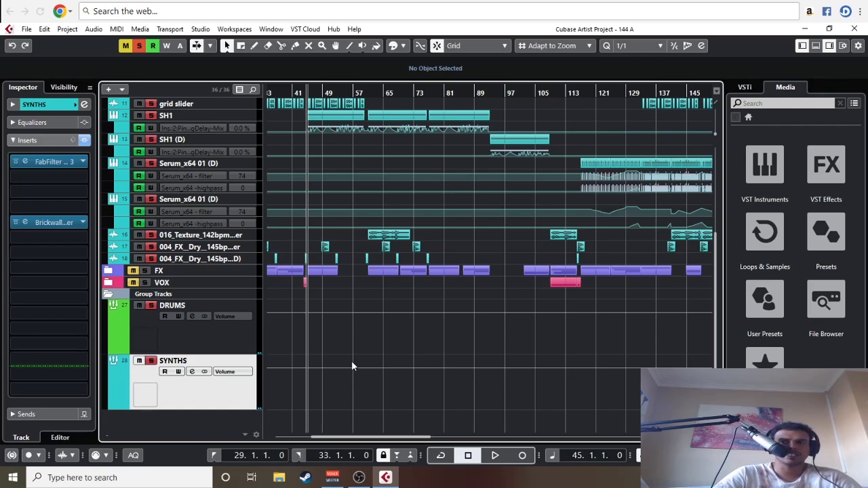
{"action": "key", "text": "space"}
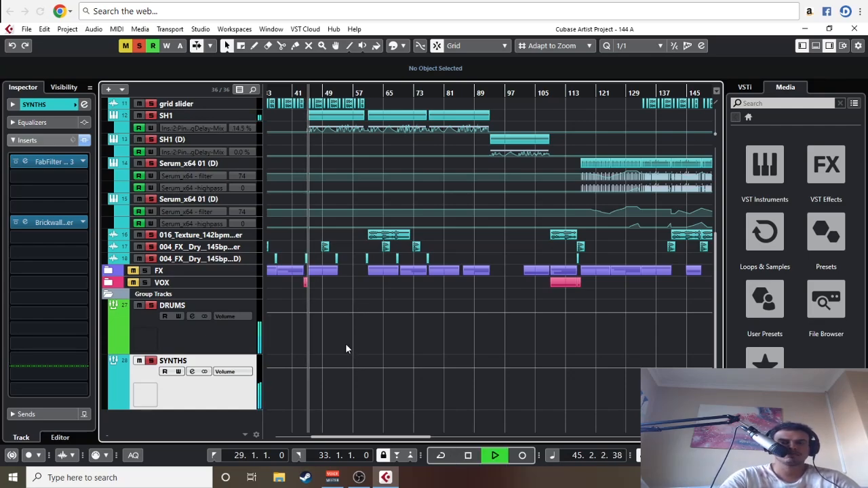
{"action": "key", "text": "g"}
{"action": "scroll", "coordinate": [479, 285], "scroll_direction": "up", "scroll_amount": 6}
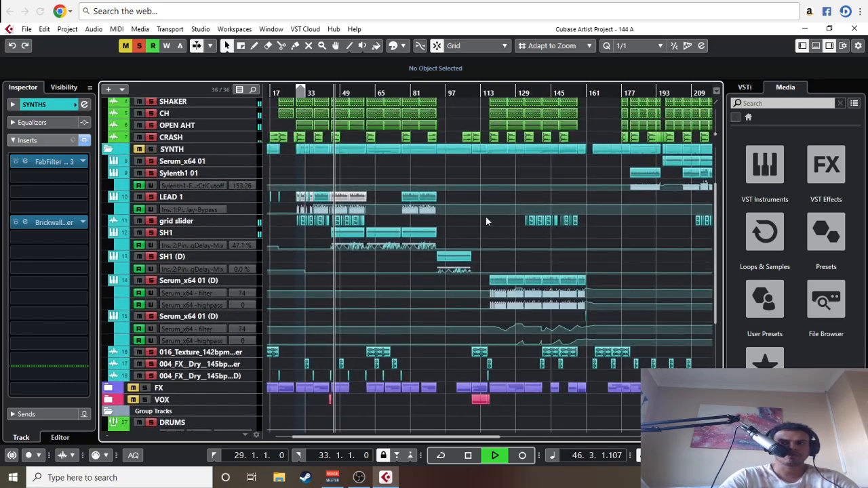
{"action": "scroll", "coordinate": [485, 271], "scroll_direction": "down", "scroll_amount": 3}
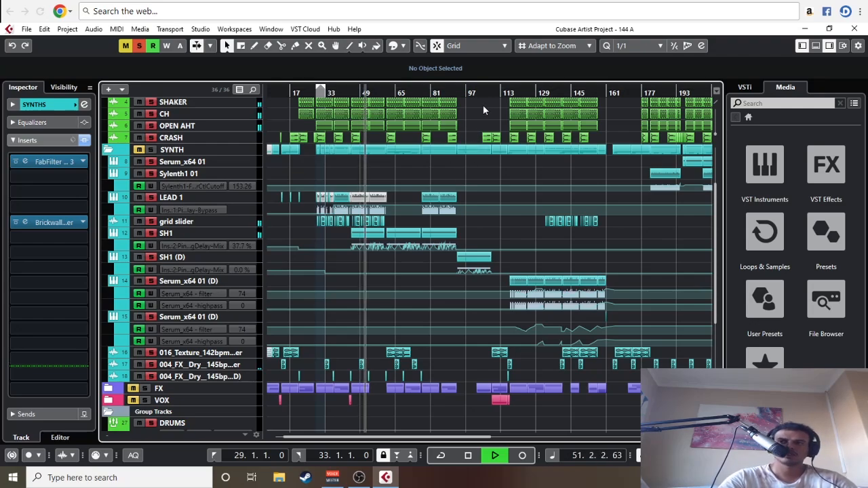
Step: Move playback to about bar 114 and listen to the Serum_x64 01 (D) section through the group processing
{"action": "left_click", "coordinate": [491, 263]}
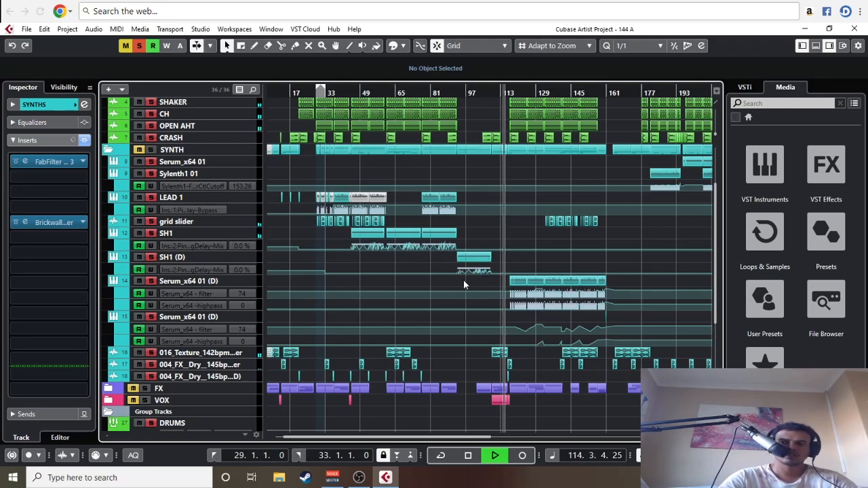
{"action": "key", "text": "h"}
{"action": "key", "text": "h"}
{"action": "key", "text": "h"}
{"action": "key", "text": "h"}
{"action": "key", "text": "h"}
{"action": "key", "text": "h"}
{"action": "key", "text": "h"}
{"action": "key", "text": "h"}
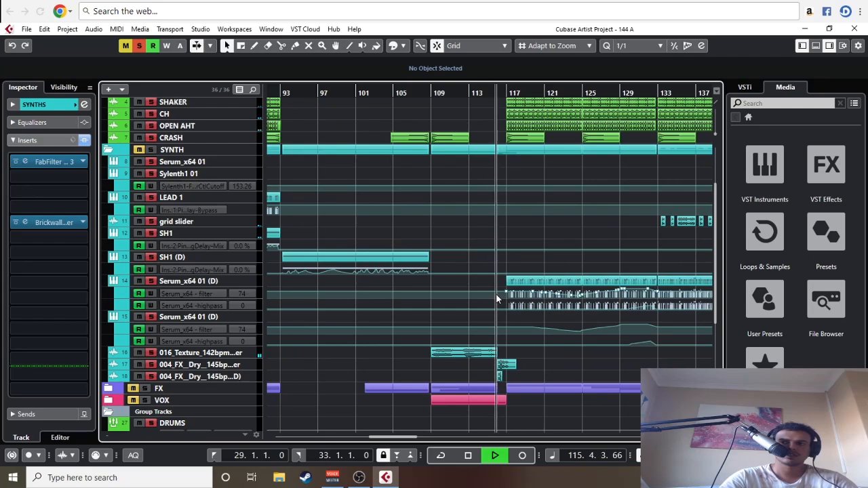
{"action": "key", "text": "g"}
{"action": "key", "text": "g"}
{"action": "key", "text": "g"}
{"action": "key", "text": "g"}
{"action": "key", "text": "g"}
{"action": "key", "text": "g"}
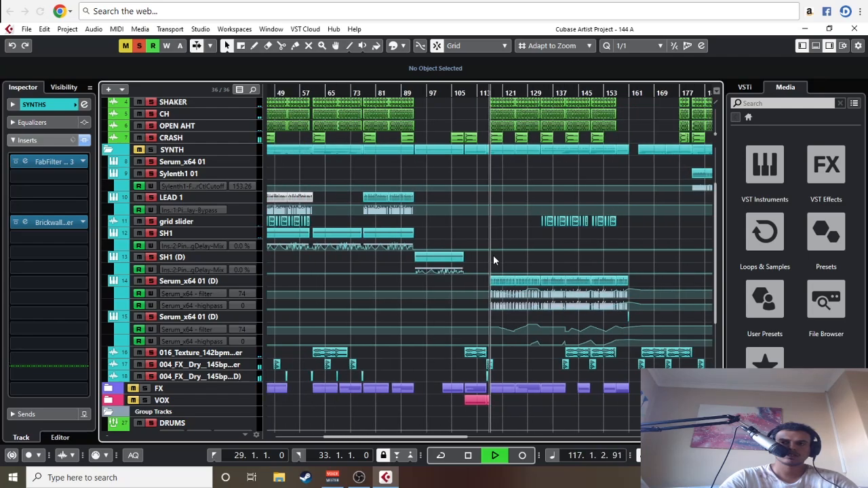
{"action": "left_click_drag", "start_coordinate": [520, 230], "coordinate": [372, 205]}
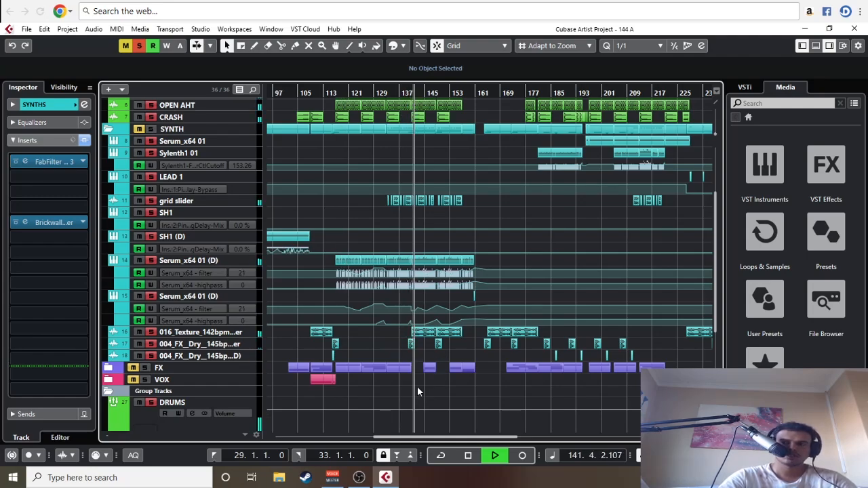
{"action": "key", "text": "h"}
{"action": "key", "text": "h"}
{"action": "key", "text": "h"}
{"action": "left_click_drag", "start_coordinate": [557, 396], "coordinate": [371, 408]}
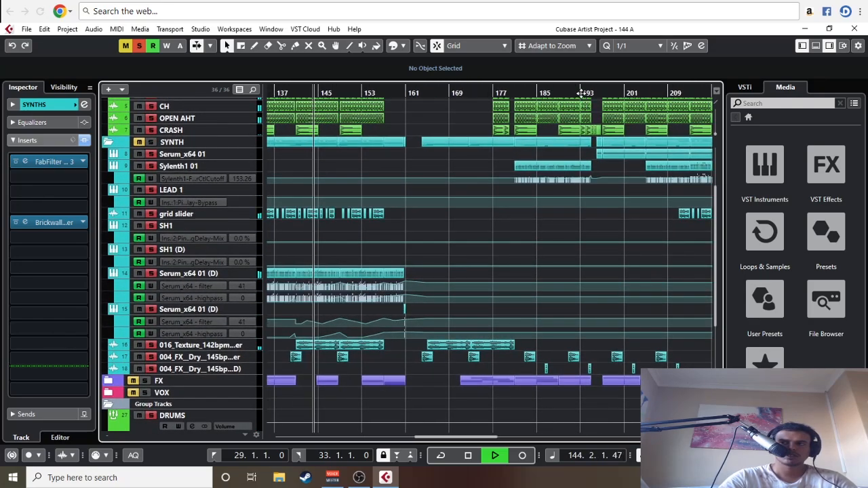
Step: Move playback to about bar 187 and listen to the Sylenth1 01 part through the group processing
{"action": "left_click", "coordinate": [546, 93]}
{"action": "key", "text": "g"}
{"action": "key", "text": "g"}
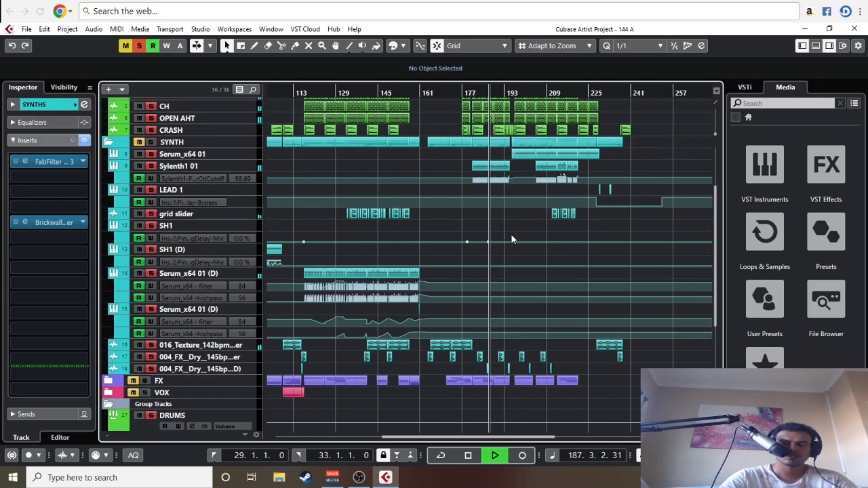
{"action": "key", "text": "h"}
{"action": "key", "text": "h"}
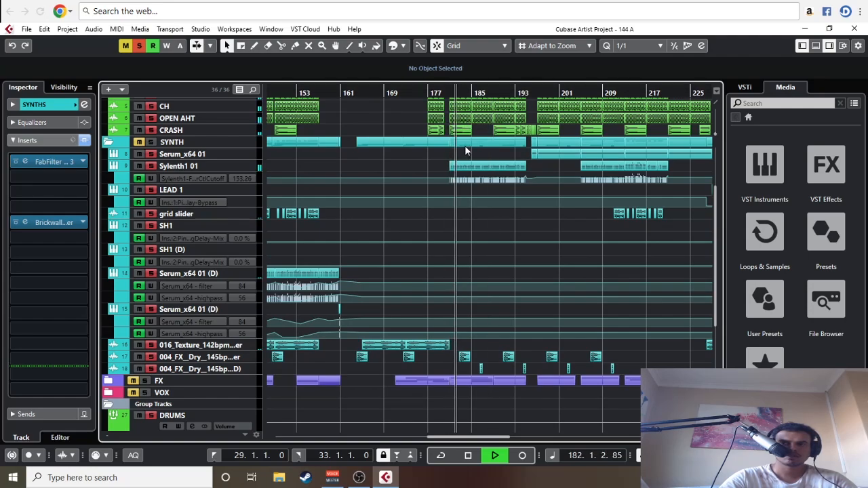
Step: Move playback to about bar 195 and listen to the final Serum_x64 01 section through the group processing
{"action": "left_click", "coordinate": [527, 93]}
{"action": "key", "text": "g"}
{"action": "key", "text": "g"}
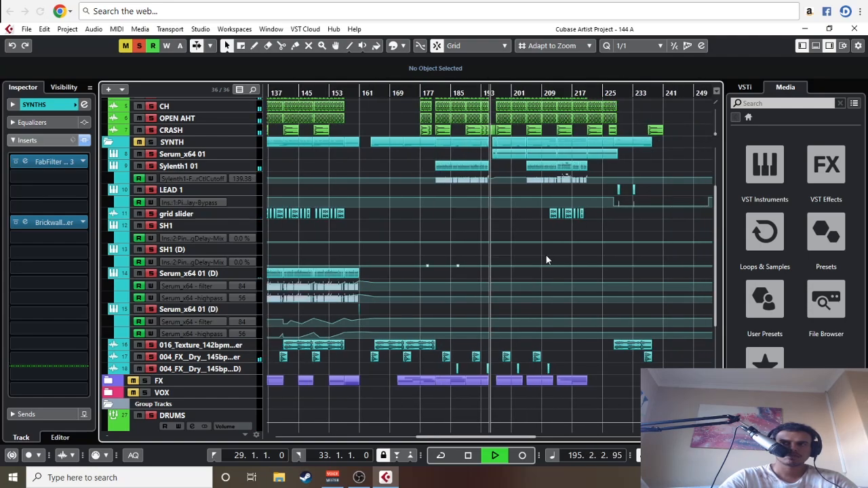
{"action": "key", "text": "h"}
{"action": "key", "text": "h"}
{"action": "key", "text": "h"}
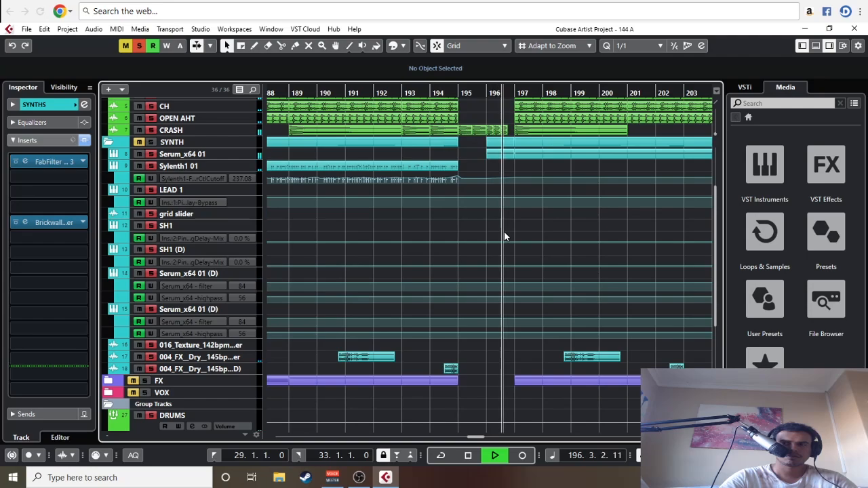
{"action": "key", "text": "g"}
{"action": "key", "text": "g"}
{"action": "key", "text": "g"}
{"action": "key", "text": "g"}
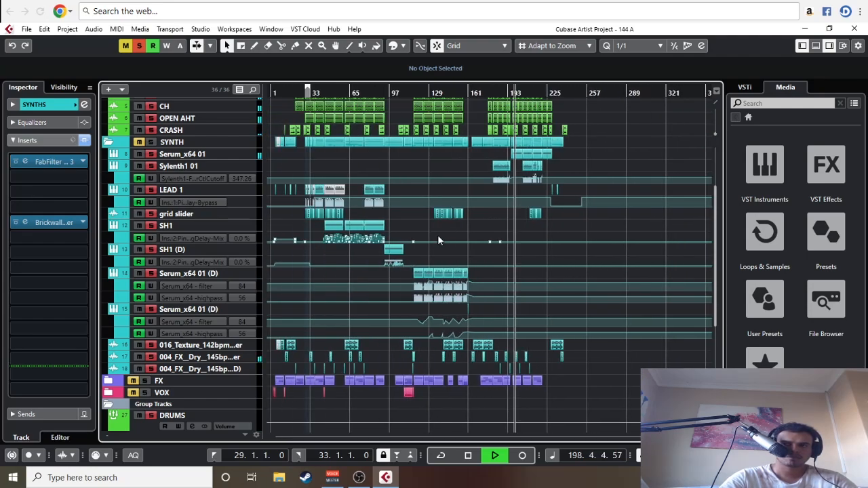
{"action": "scroll", "coordinate": [438, 240], "scroll_direction": "up", "scroll_amount": 3}
{"action": "scroll", "coordinate": [437, 239], "scroll_direction": "down", "scroll_amount": 5}
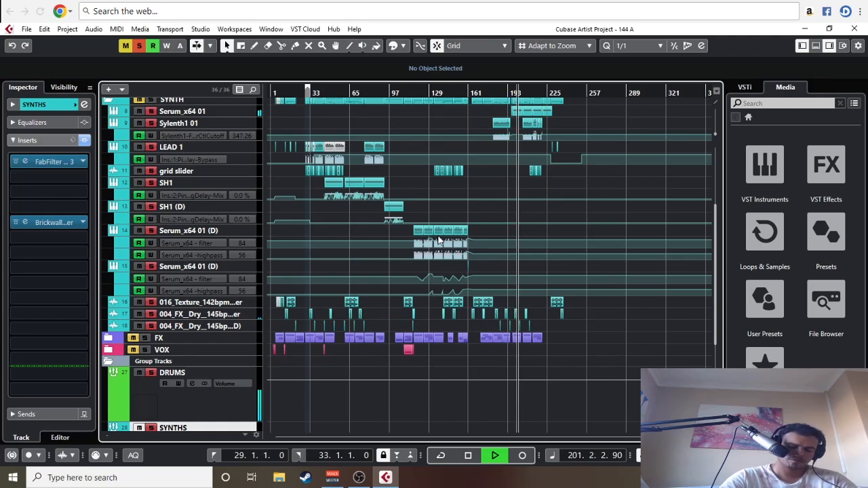
{"action": "scroll", "coordinate": [438, 238], "scroll_direction": "up", "scroll_amount": 3}
{"action": "key", "text": "h"}
{"action": "key", "text": "h"}
{"action": "key", "text": "h"}
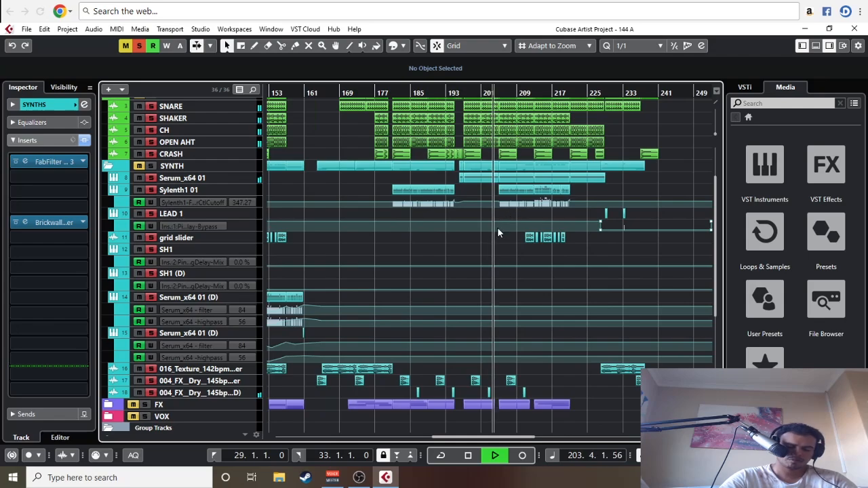
{"action": "key", "text": "g"}
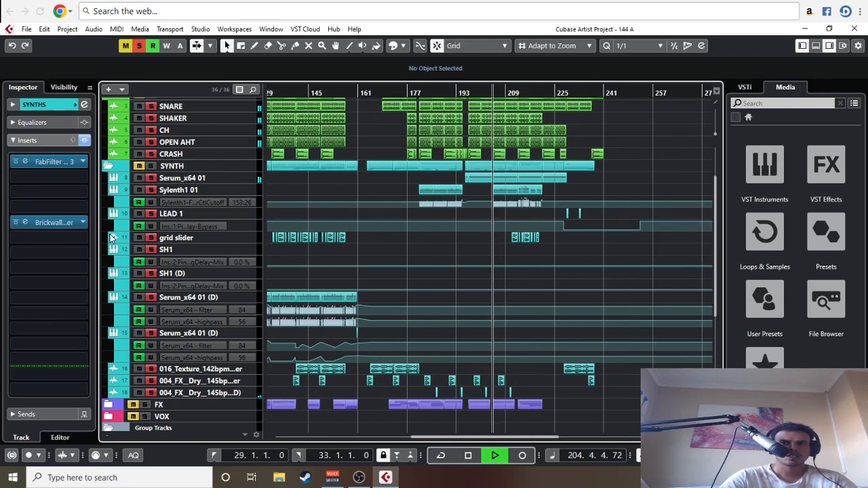
Step: Add FabFilter Pro-C 2 to the second insert slot of the SYNTHS group
{"action": "scroll", "coordinate": [154, 281], "scroll_direction": "down", "scroll_amount": 4}
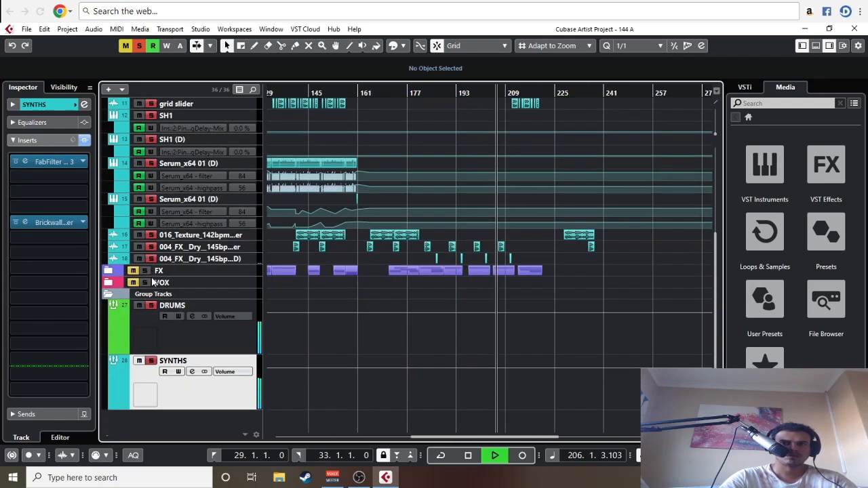
{"action": "left_click", "coordinate": [44, 178]}
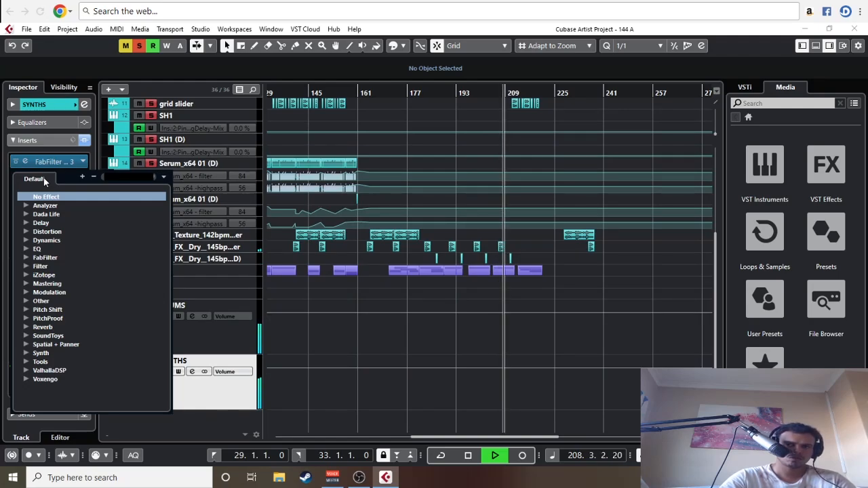
{"action": "type", "text": "FA"}
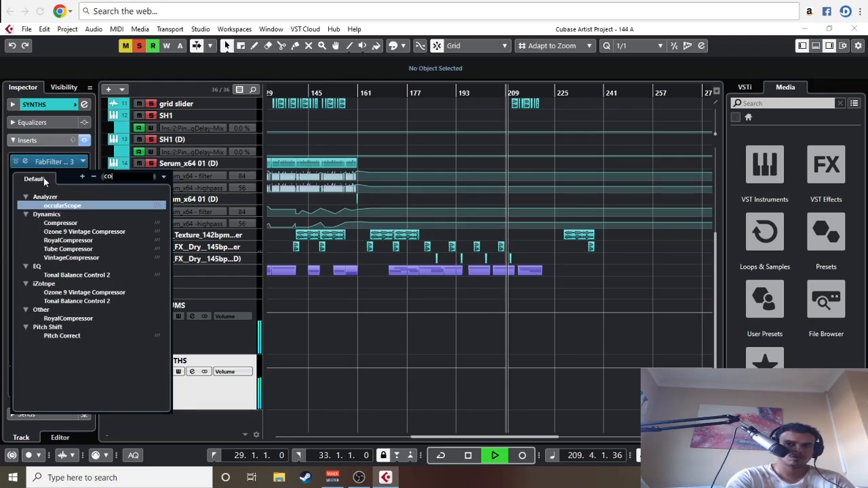
{"action": "type", "text": "B"}
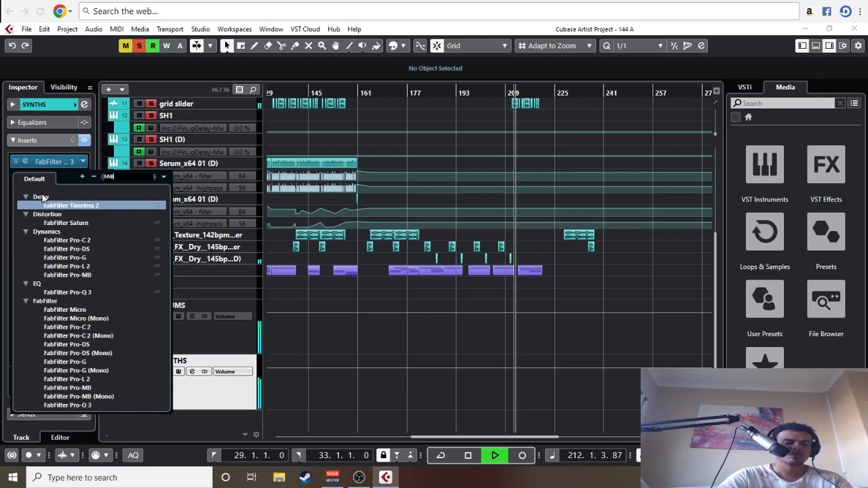
{"action": "left_click", "coordinate": [68, 240]}
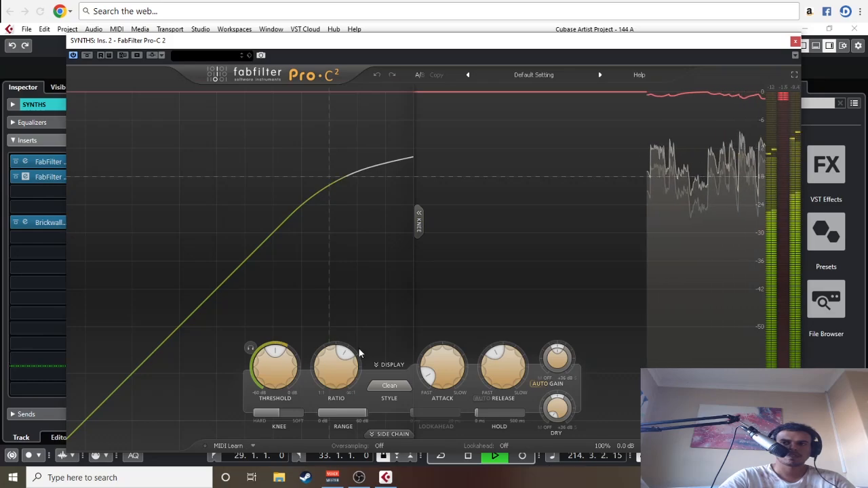
Step: Adjust Pro-C 2's ratio and attack, and set the release to about 688 ms and the threshold to about -20 dB
{"action": "double_click", "coordinate": [347, 353]}
{"action": "type", "text": "2"}
{"action": "key", "text": "Return"}
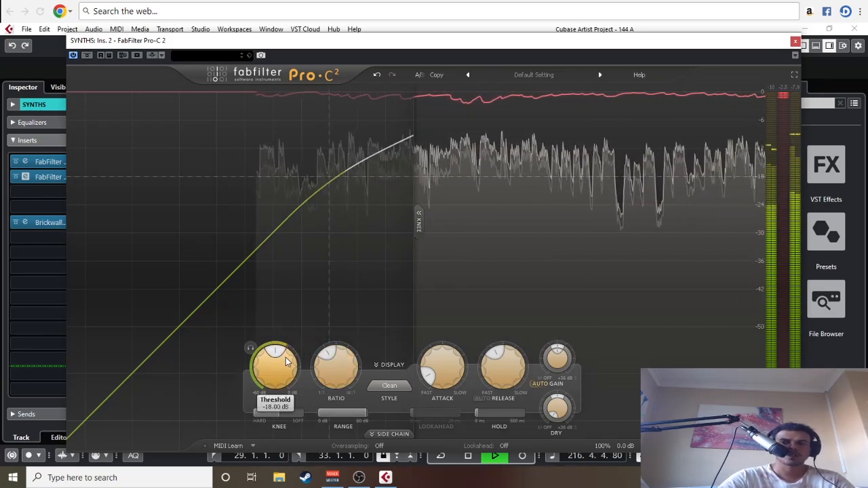
{"action": "left_click_drag", "start_coordinate": [285, 357], "coordinate": [297, 291]}
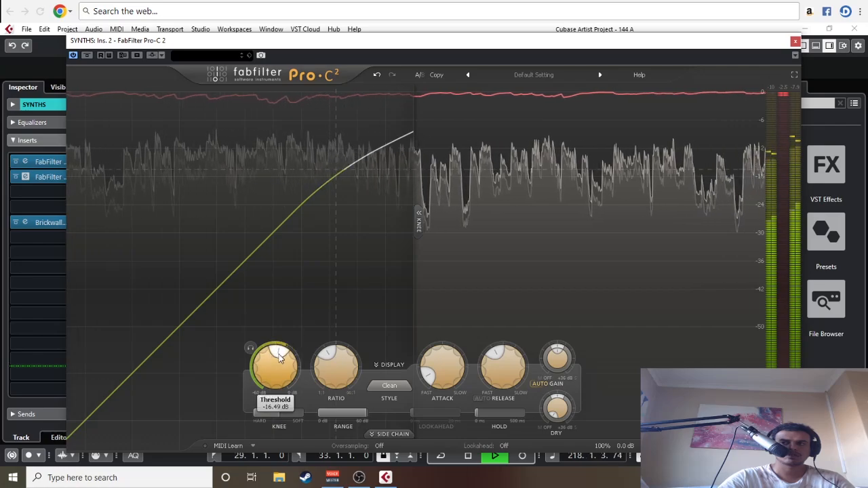
{"action": "left_click_drag", "start_coordinate": [279, 351], "coordinate": [276, 352]}
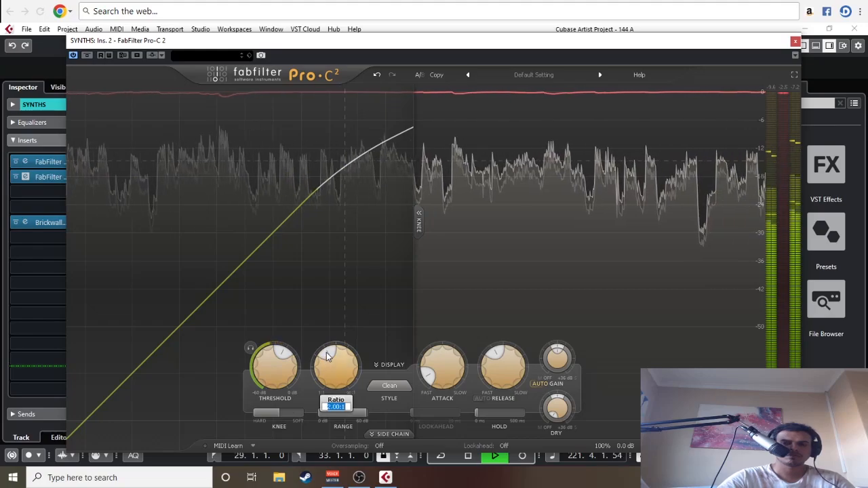
{"action": "left_click_drag", "start_coordinate": [339, 359], "coordinate": [363, 364]}
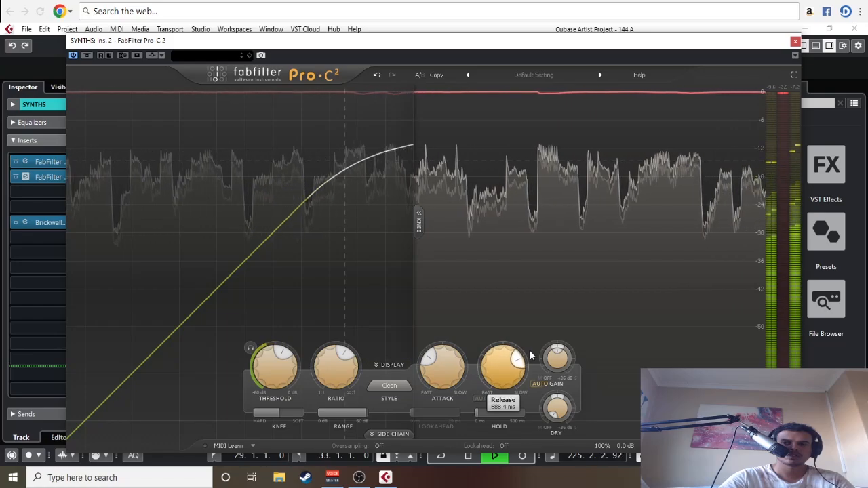
{"action": "left_click_drag", "start_coordinate": [283, 357], "coordinate": [271, 352]}
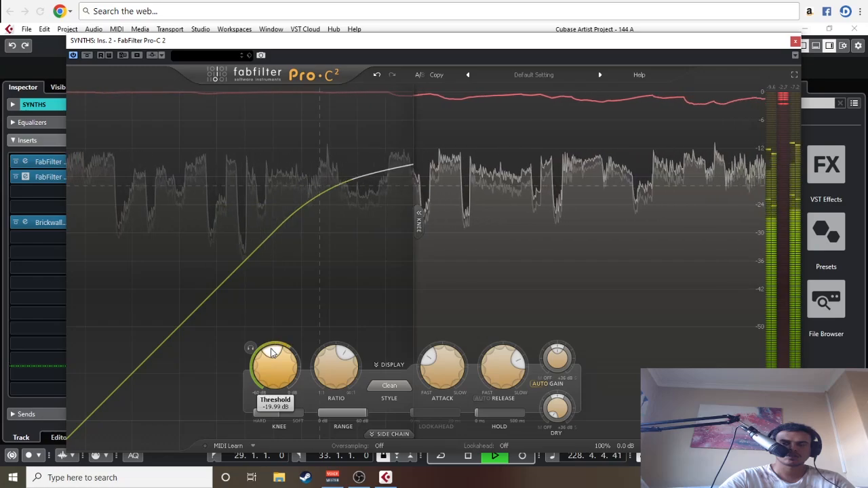
Step: Listen to the compressed synths from about bar 145 and from bar 73, and check the compressor's attack and release settings
{"action": "left_click_drag", "start_coordinate": [446, 49], "coordinate": [339, 305]}
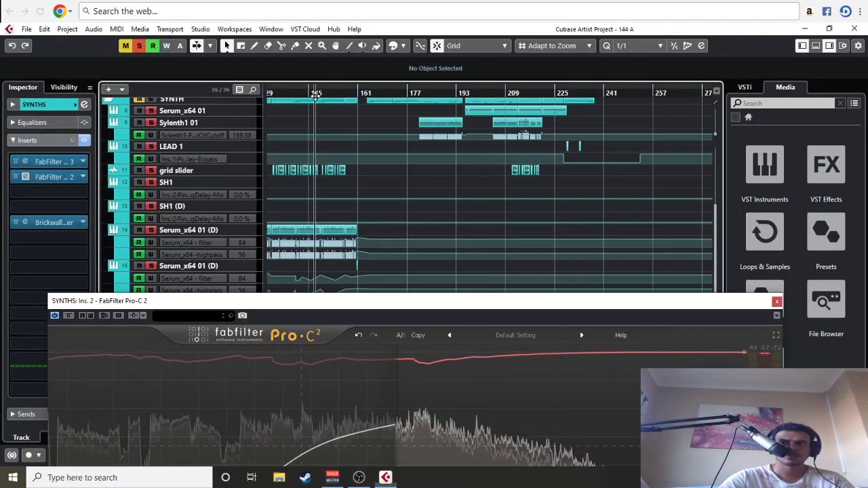
{"action": "scroll", "coordinate": [338, 244], "scroll_direction": "up", "scroll_amount": 4}
{"action": "key", "text": "g"}
{"action": "key", "text": "g"}
{"action": "key", "text": "g"}
{"action": "key", "text": "g"}
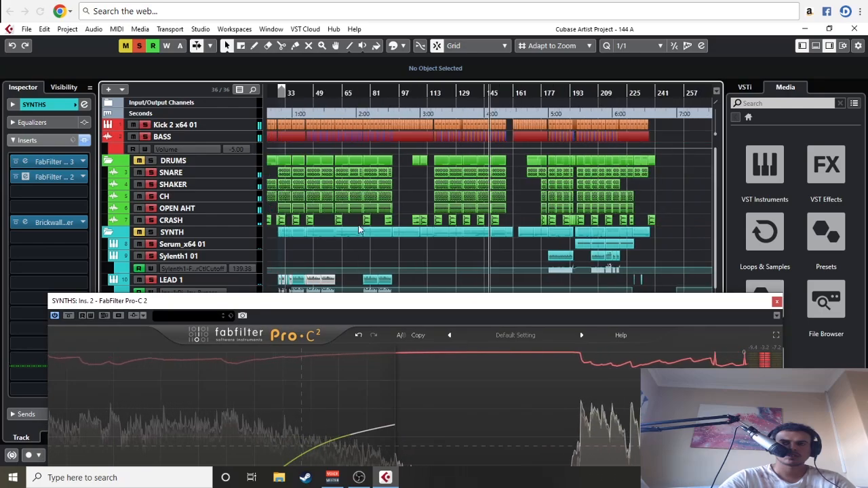
{"action": "scroll", "coordinate": [378, 208], "scroll_direction": "down", "scroll_amount": 3}
{"action": "scroll", "coordinate": [381, 183], "scroll_direction": "up", "scroll_amount": 1}
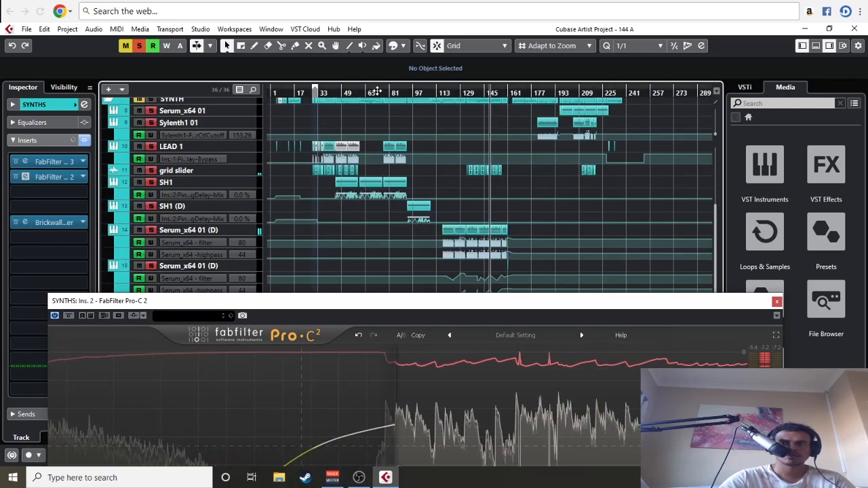
{"action": "left_click_drag", "start_coordinate": [464, 306], "coordinate": [451, 42]}
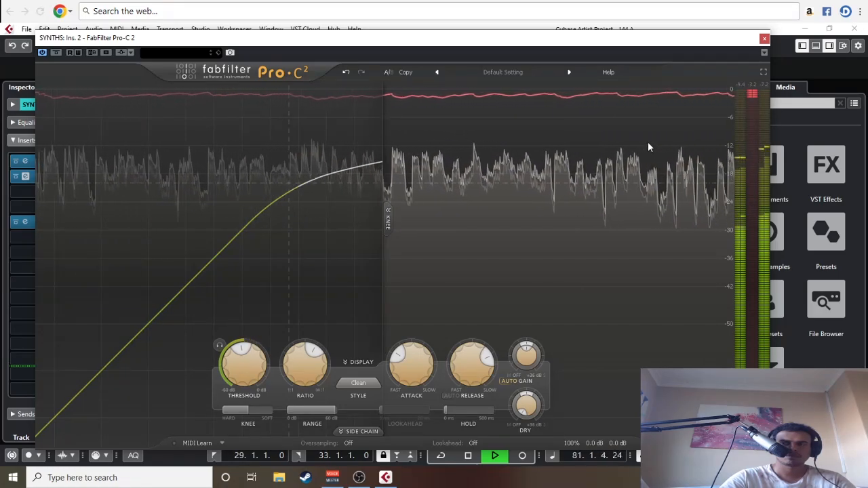
{"action": "key", "text": "space"}
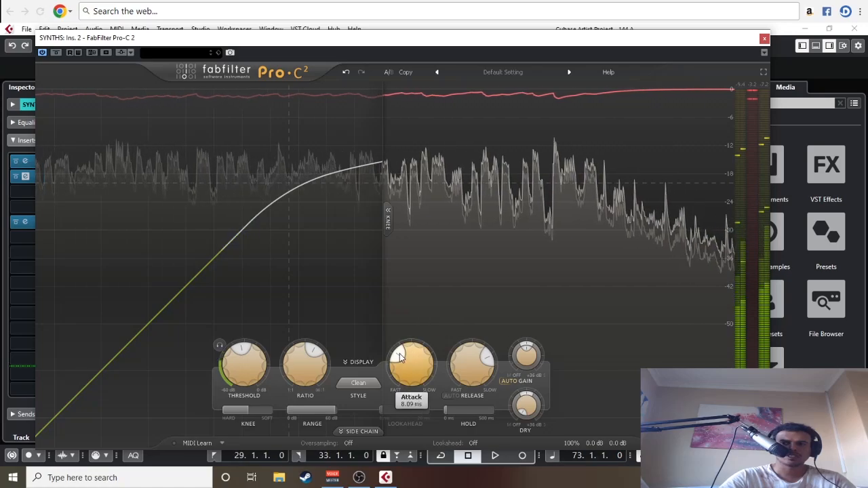
{"action": "left_click_drag", "start_coordinate": [397, 357], "coordinate": [400, 354]}
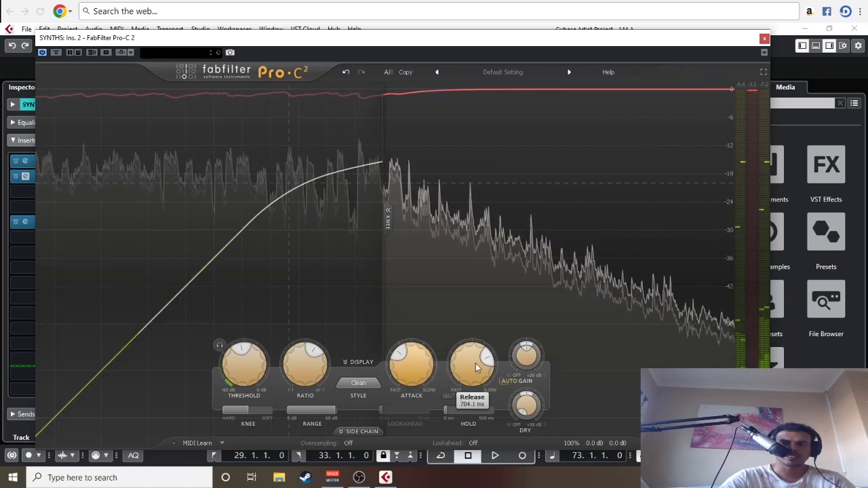
{"action": "mouse_move", "coordinate": [490, 364]}
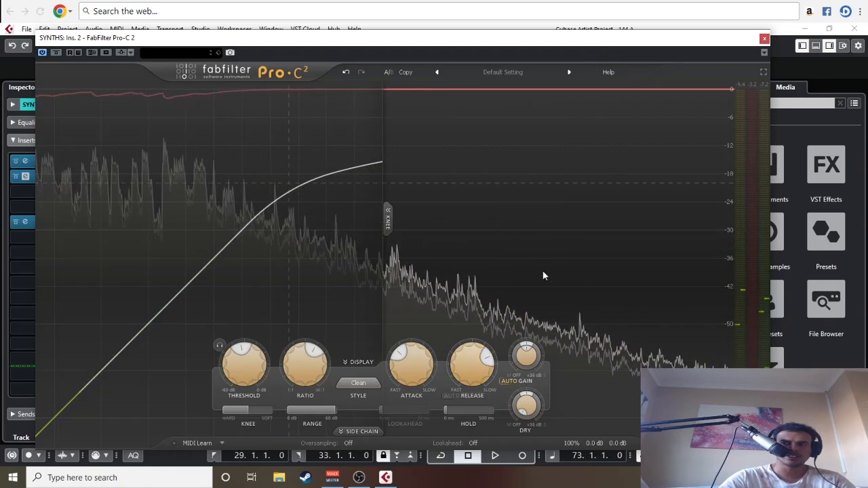
Step: Add LFOTool_x64 to the third insert slot of the SYNTHS group and load its Sidechain-1 preset
{"action": "mouse_move", "coordinate": [395, 366]}
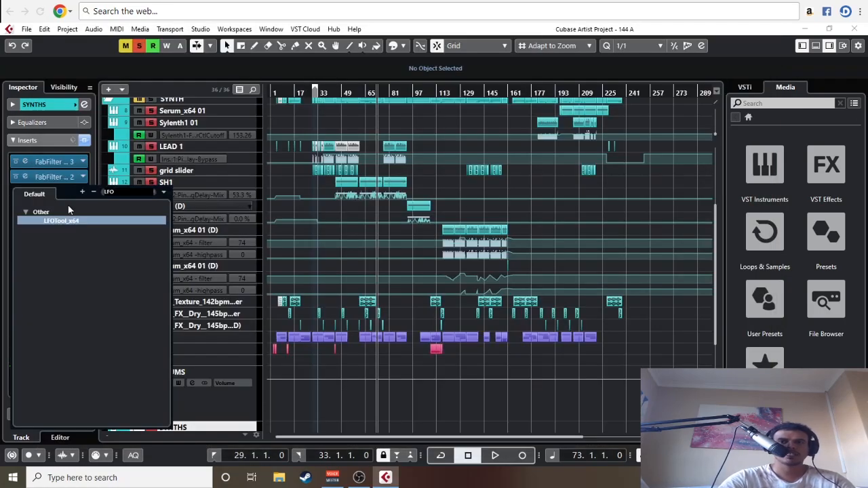
{"action": "left_click", "coordinate": [69, 222]}
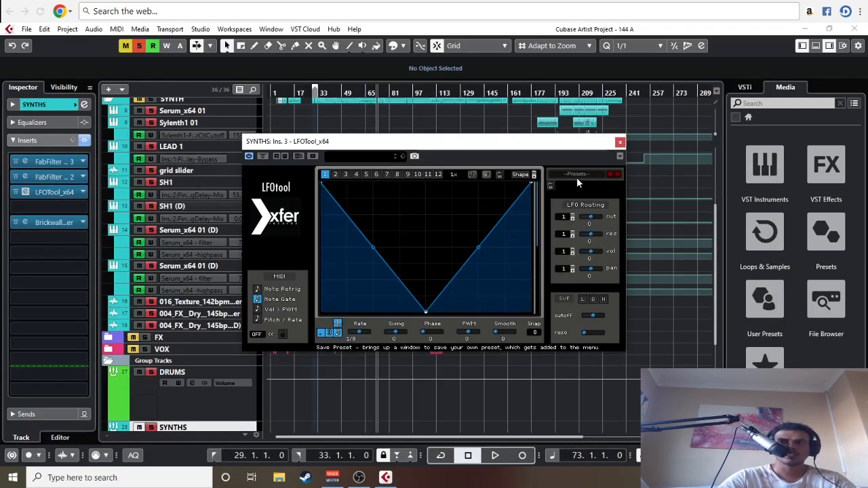
{"action": "left_click", "coordinate": [581, 174]}
{"action": "mouse_move", "coordinate": [617, 297]}
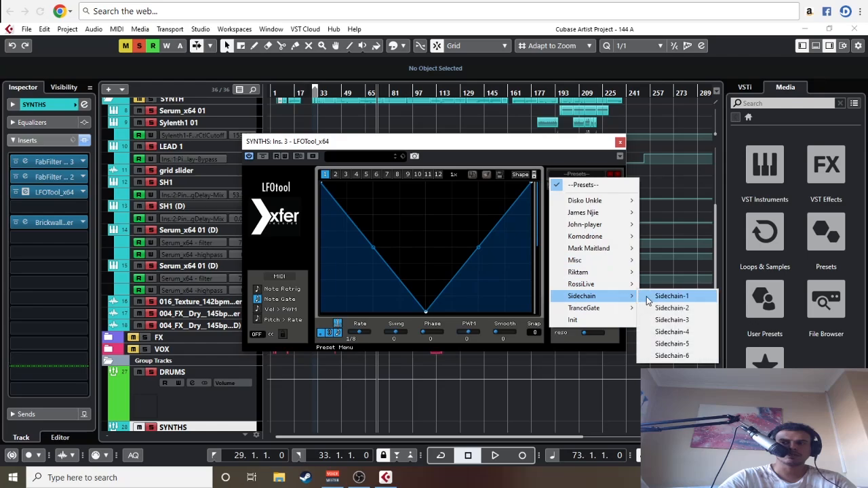
{"action": "left_click", "coordinate": [648, 297]}
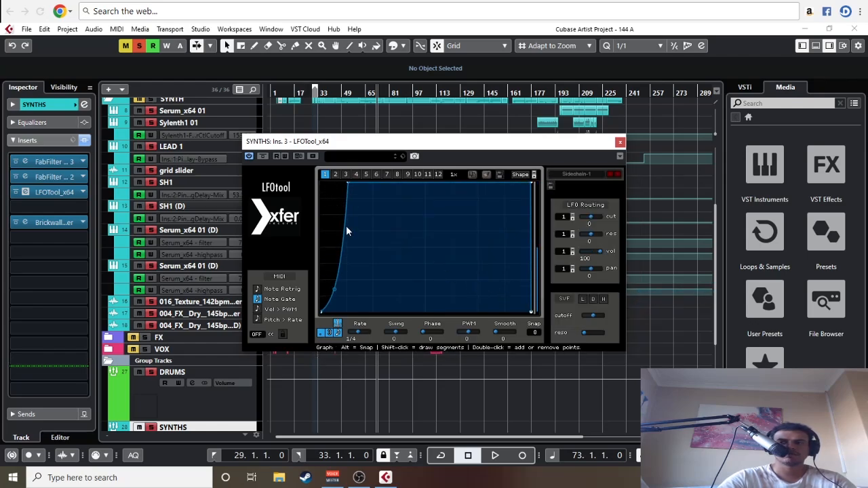
Step: Close the LFOTool window and listen to the sidechained synths from about bar 60
{"action": "key", "text": "space"}
{"action": "left_click", "coordinate": [621, 142]}
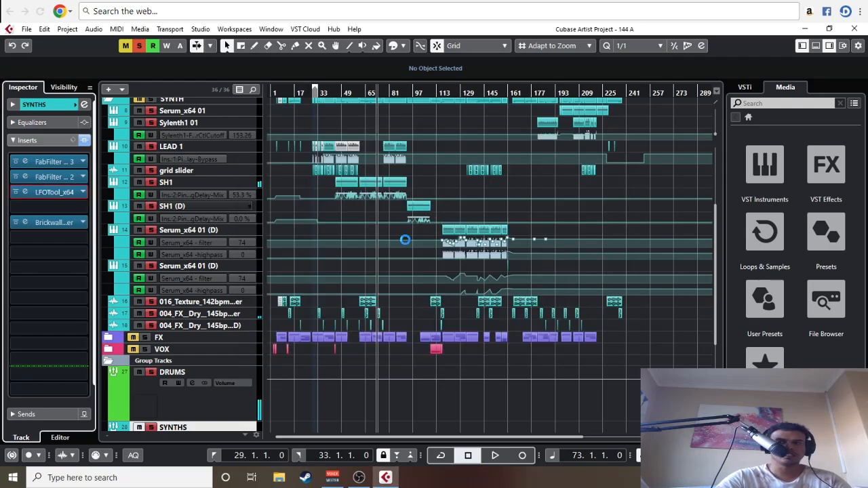
{"action": "scroll", "coordinate": [373, 241], "scroll_direction": "up", "scroll_amount": 5}
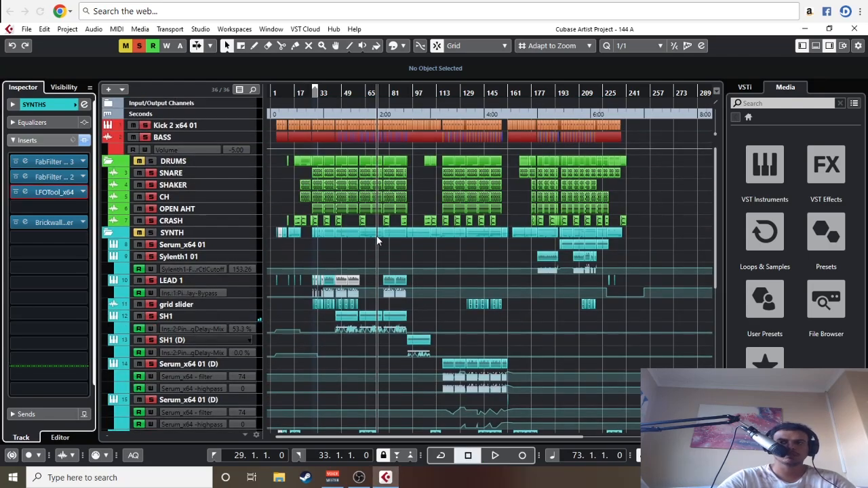
{"action": "left_click_drag", "start_coordinate": [385, 93], "coordinate": [457, 205]}
{"action": "key", "text": "space"}
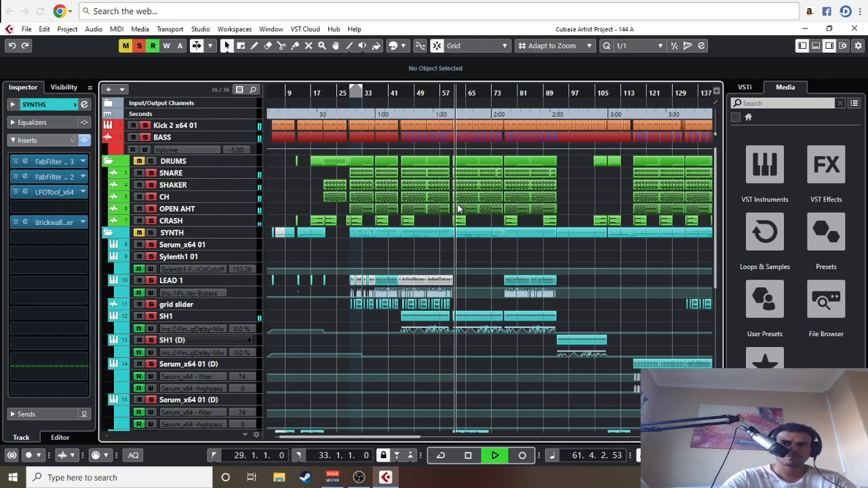
Step: Reopen LFOTool on the SYNTHS group, raise the low points of its volume curve for gentler ducking, and close it
{"action": "scroll", "coordinate": [459, 228], "scroll_direction": "down", "scroll_amount": 2}
{"action": "scroll", "coordinate": [467, 284], "scroll_direction": "down", "scroll_amount": 5}
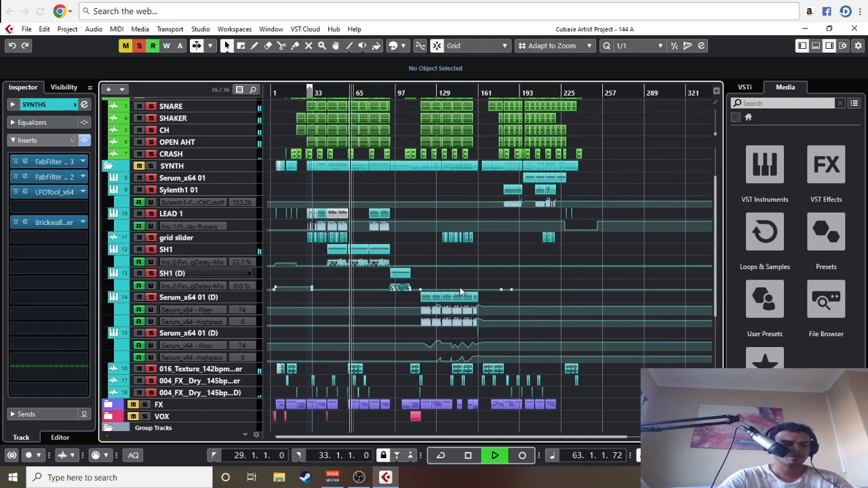
{"action": "left_click", "coordinate": [19, 194]}
{"action": "left_click", "coordinate": [27, 192]}
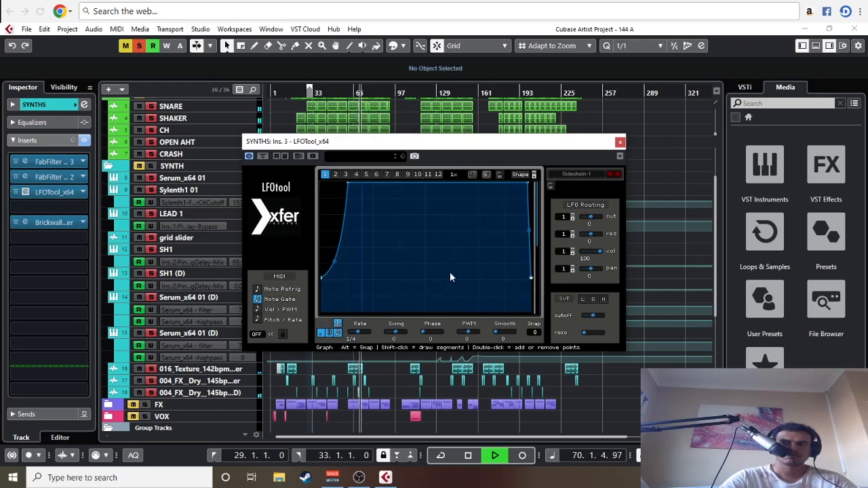
{"action": "left_click", "coordinate": [619, 143]}
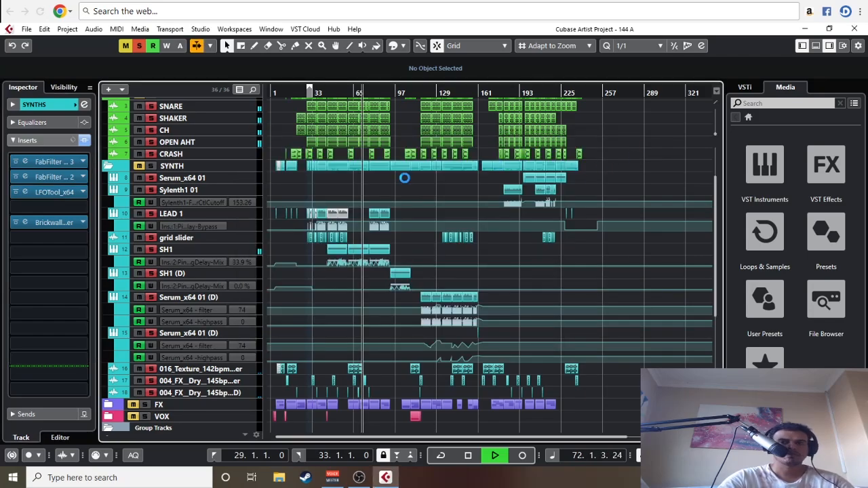
Step: Check the gain reduction of the Brickwall Limiter on the SYNTHS group during playback
{"action": "double_click", "coordinate": [39, 222]}
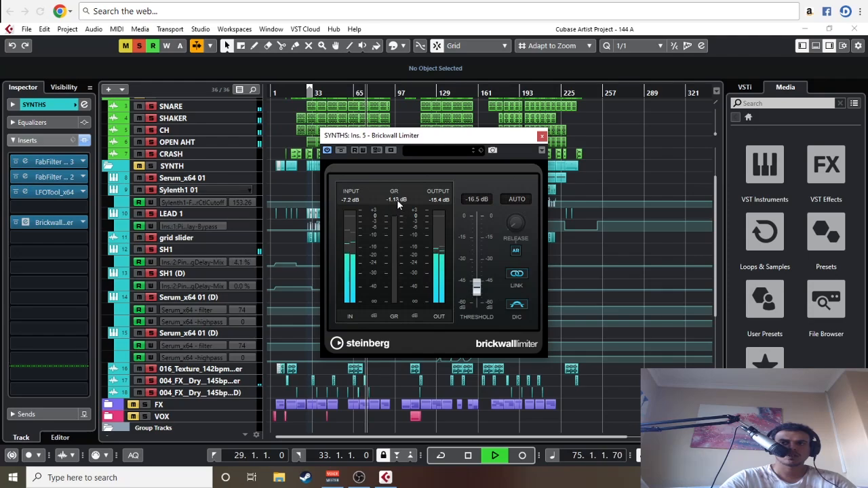
{"action": "left_click", "coordinate": [543, 137]}
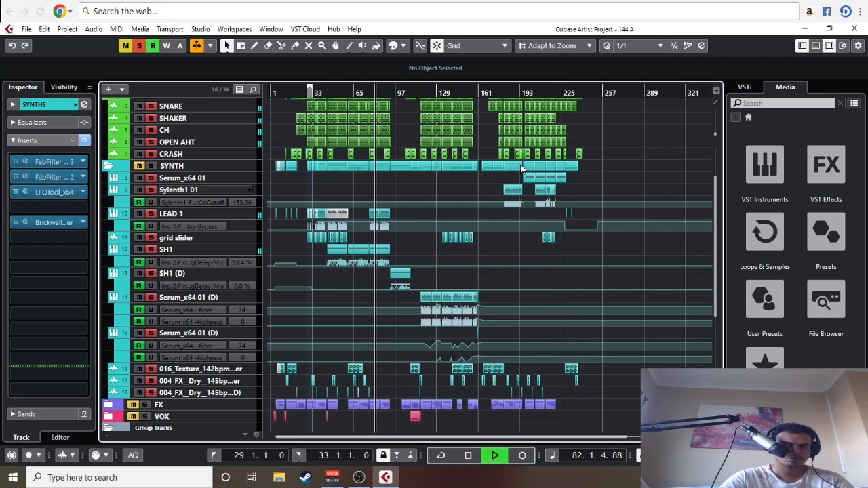
Step: Add StereoEnhancer between LFOTool and the limiter on the SYNTHS group, set its width to 132 %, and stop playback
{"action": "left_click_drag", "start_coordinate": [64, 253], "coordinate": [56, 209]}
{"action": "left_click", "coordinate": [55, 208]}
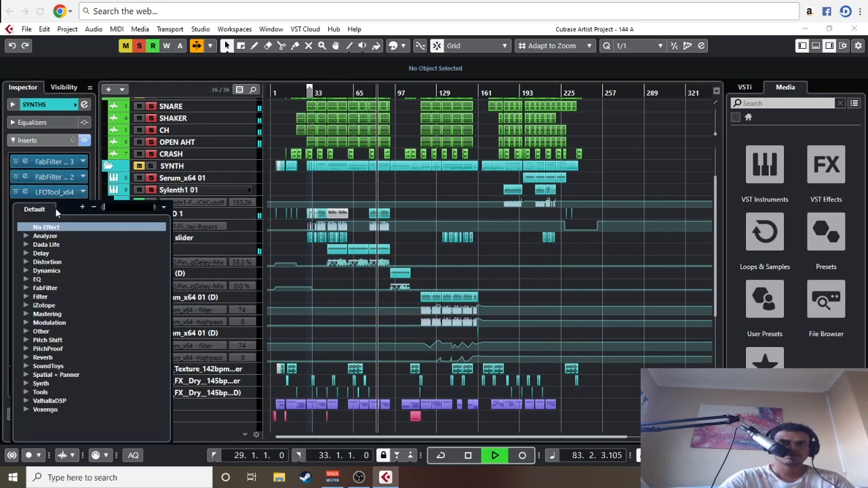
{"action": "type", "text": "STER"}
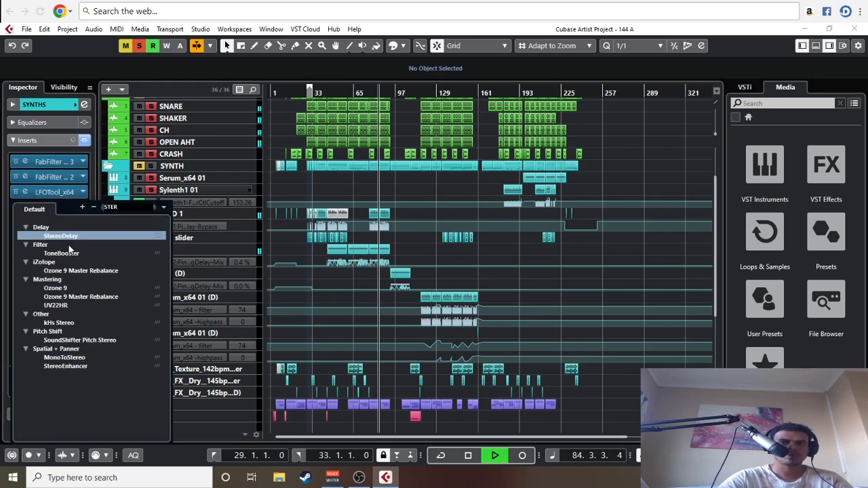
{"action": "left_click", "coordinate": [76, 366]}
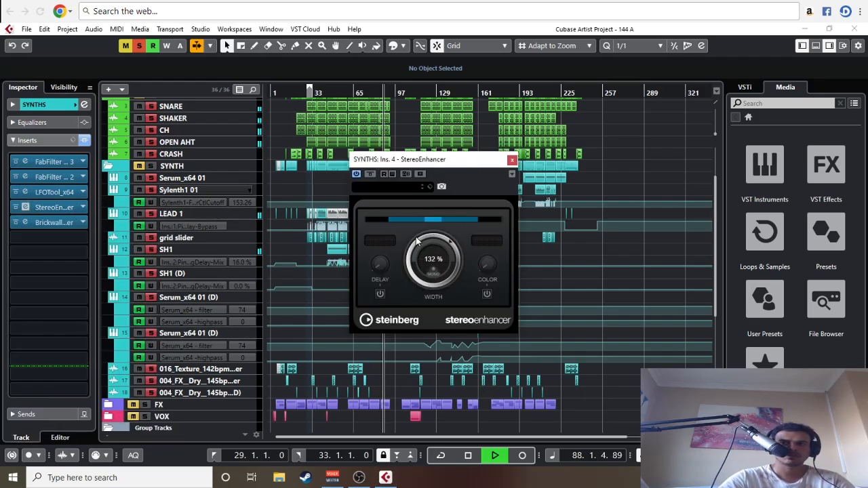
{"action": "left_click", "coordinate": [512, 161]}
{"action": "key", "text": "space"}
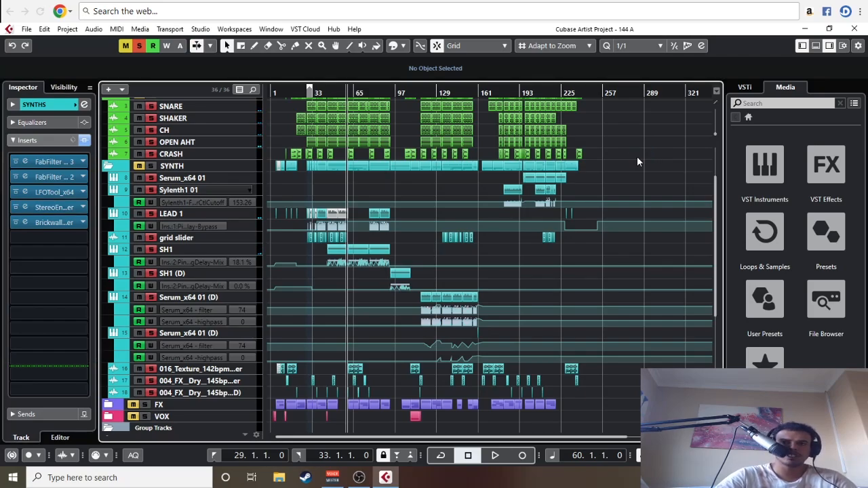
Step: Select the BASS track and play bars 5 to 9 in a loop
{"action": "key", "text": "g"}
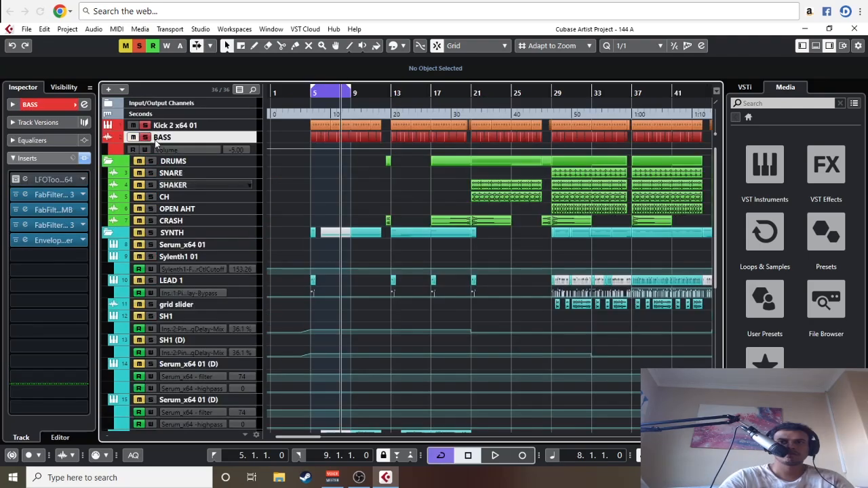
{"action": "key", "text": "space"}
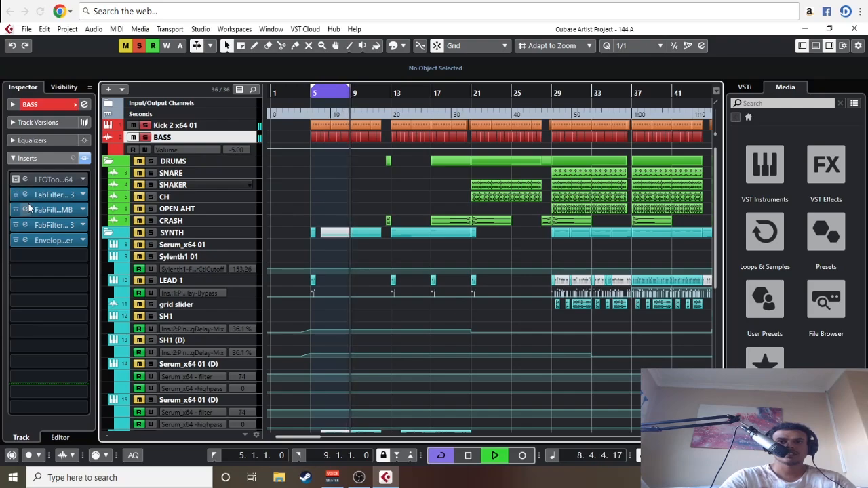
Step: Open the FabFilter Pro-Q 3 in the fourth insert of the BASS track, reposition its window, and restart loop playback
{"action": "key", "text": "space"}
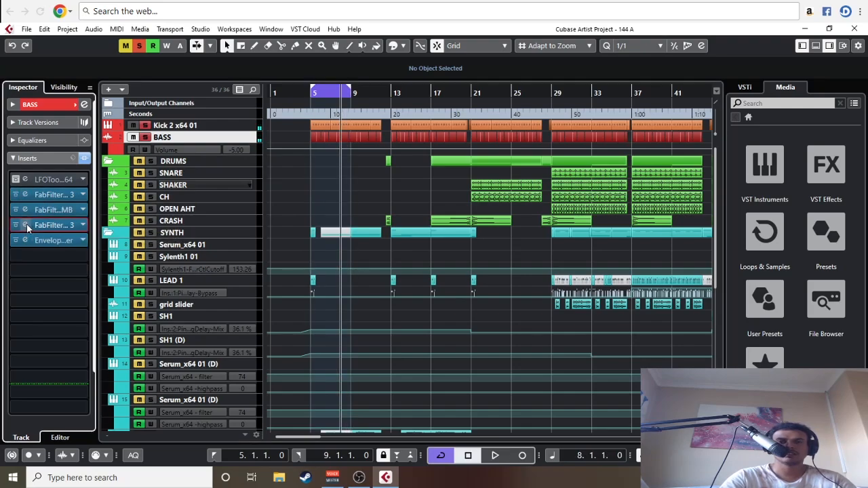
{"action": "left_click", "coordinate": [27, 224]}
{"action": "key", "text": "space"}
{"action": "left_click_drag", "start_coordinate": [606, 75], "coordinate": [498, 58]}
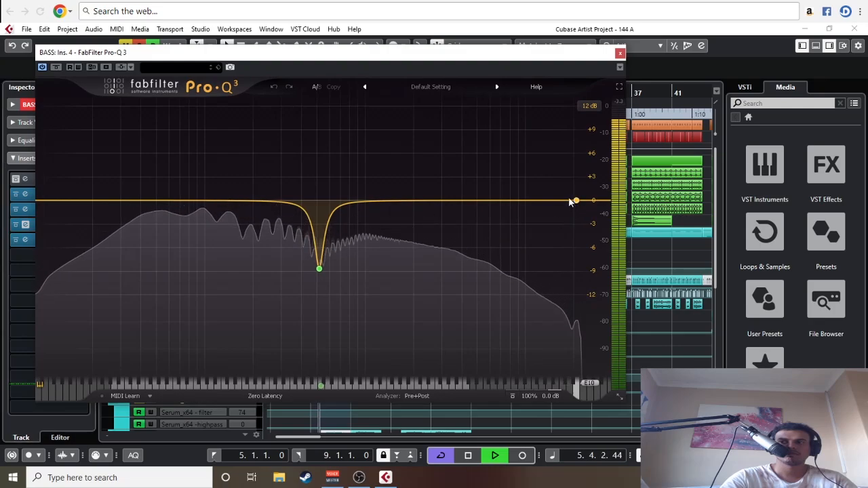
Step: Add a narrow bell boost of about 5.1 dB at about 5.8 kHz with a Q of about 8.9 to the BASS EQ
{"action": "left_click_drag", "start_coordinate": [575, 201], "coordinate": [485, 184]}
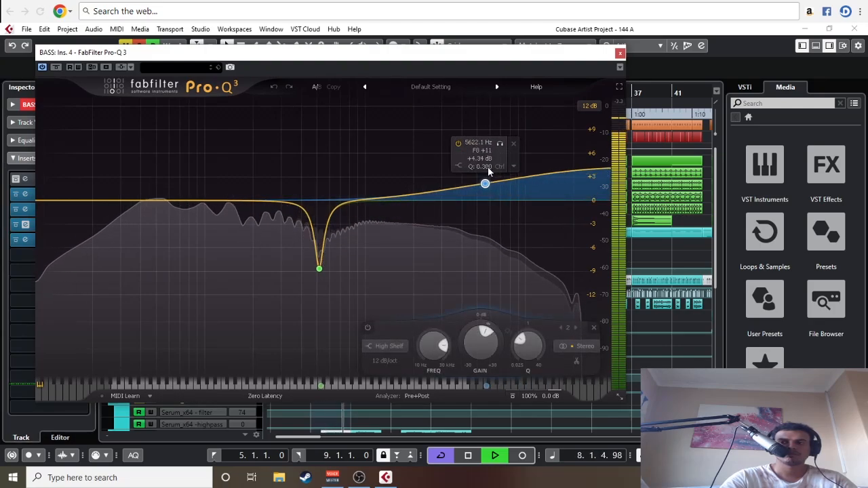
{"action": "left_click", "coordinate": [513, 144]}
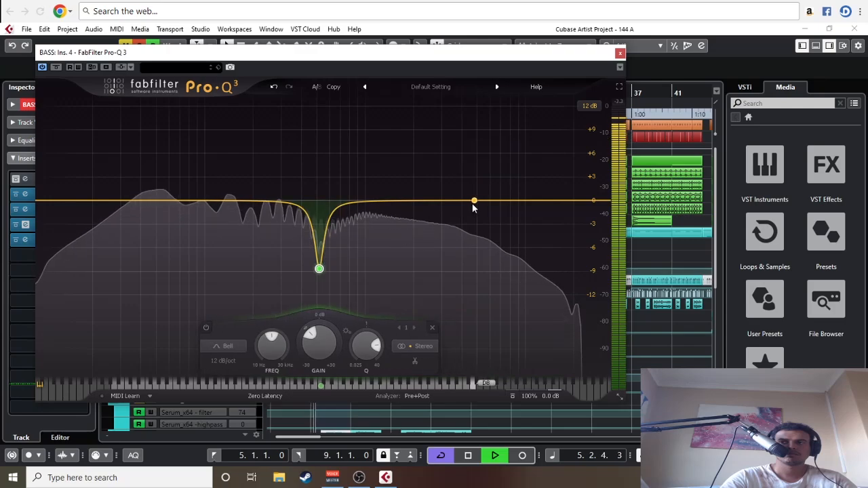
{"action": "left_click", "coordinate": [472, 203]}
{"action": "left_click_drag", "start_coordinate": [505, 345], "coordinate": [502, 300]}
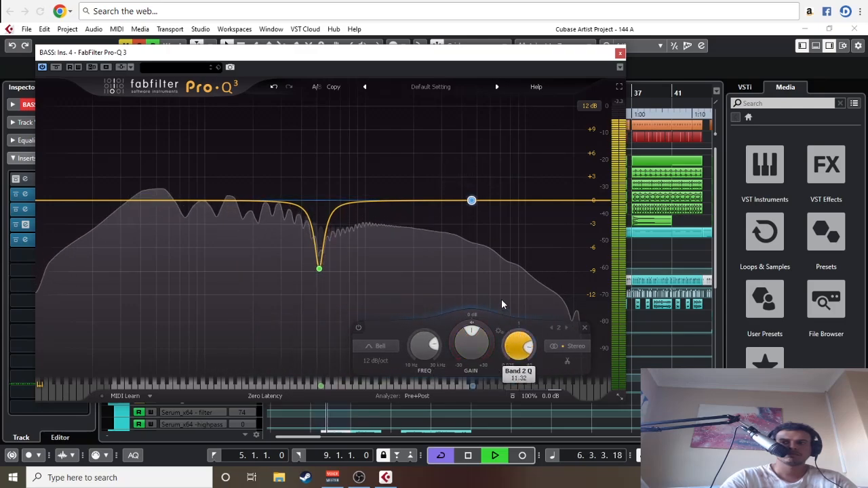
{"action": "left_click_drag", "start_coordinate": [472, 200], "coordinate": [529, 156]}
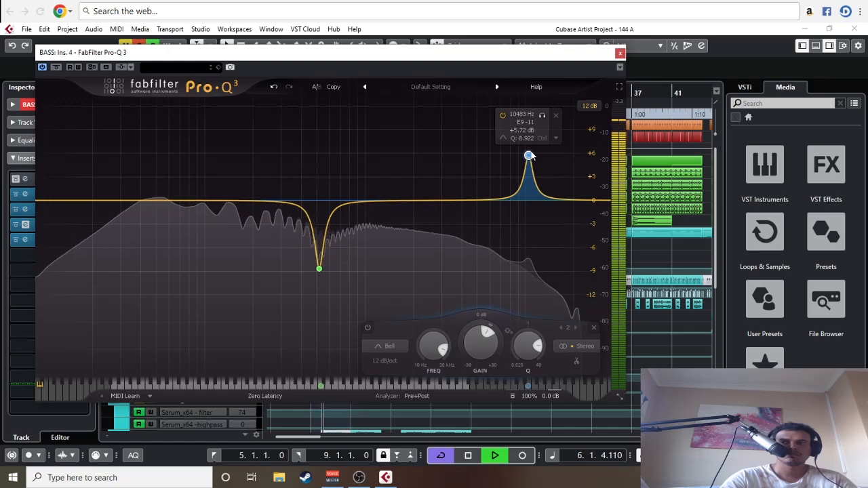
{"action": "left_click_drag", "start_coordinate": [530, 156], "coordinate": [488, 159]}
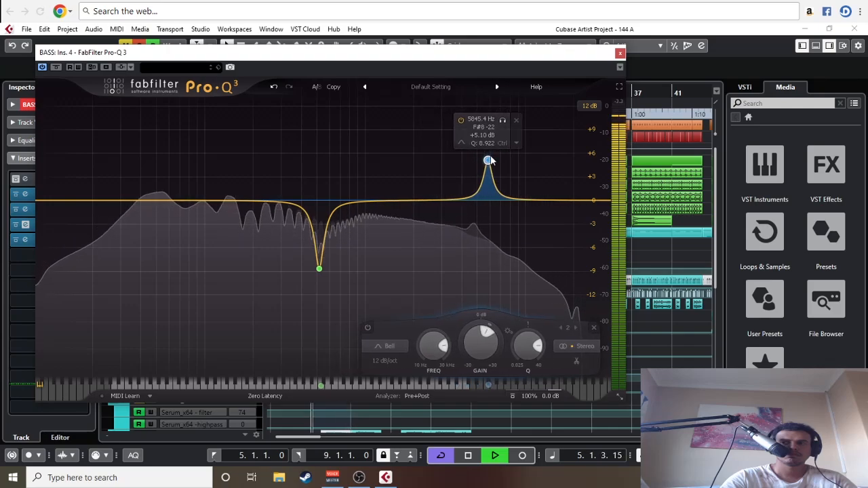
Step: Compare the high bell boost bypassed and enabled, shift it to about 6.2 kHz at +5.24 dB, and close the EQ
{"action": "left_click", "coordinate": [462, 121]}
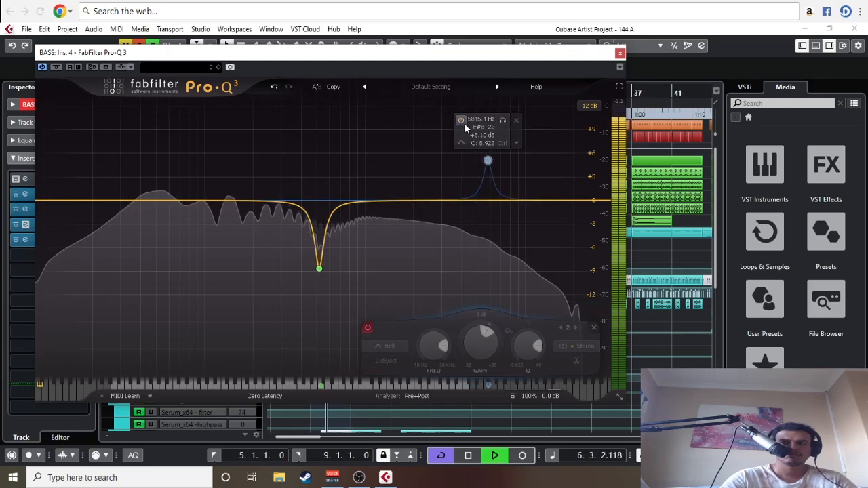
{"action": "left_click", "coordinate": [464, 123]}
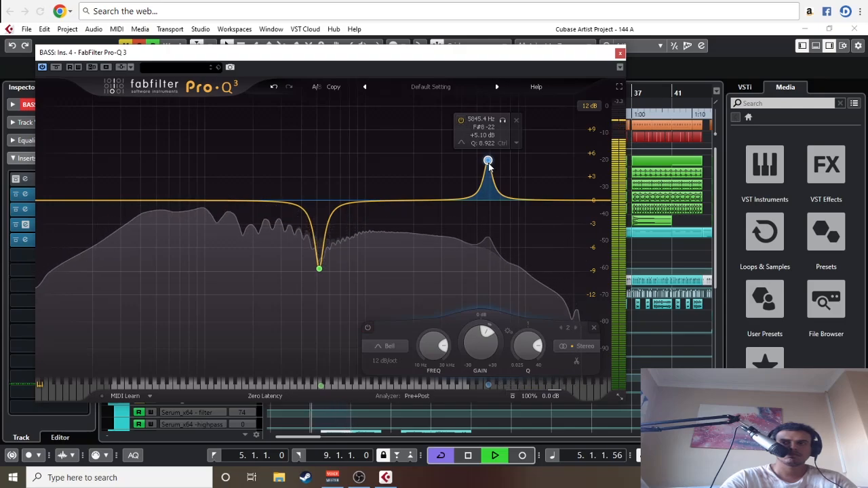
{"action": "left_click_drag", "start_coordinate": [489, 161], "coordinate": [495, 163]}
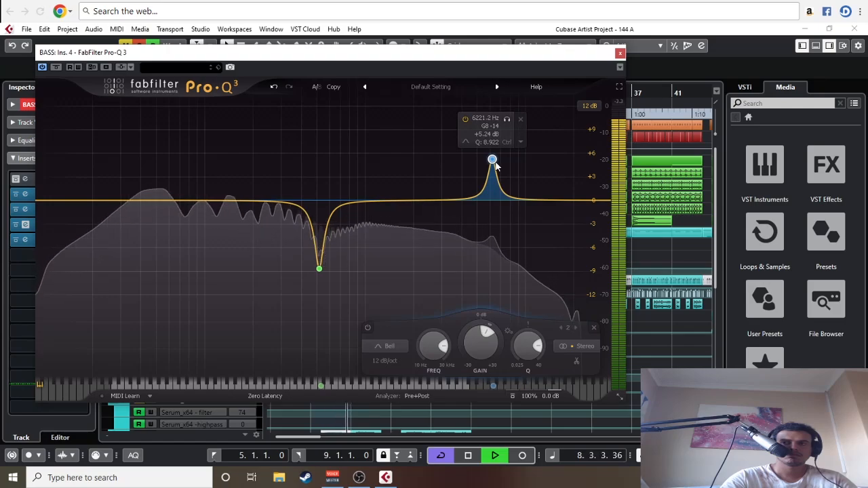
{"action": "left_click", "coordinate": [466, 119]}
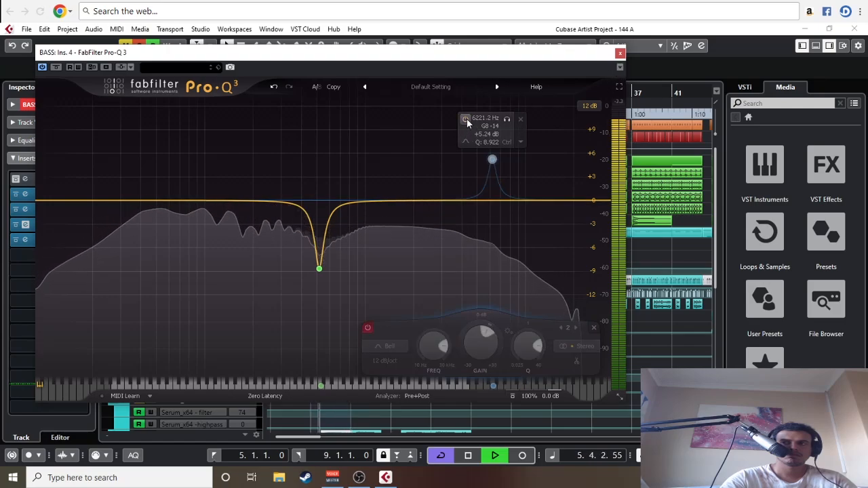
{"action": "left_click", "coordinate": [466, 118]}
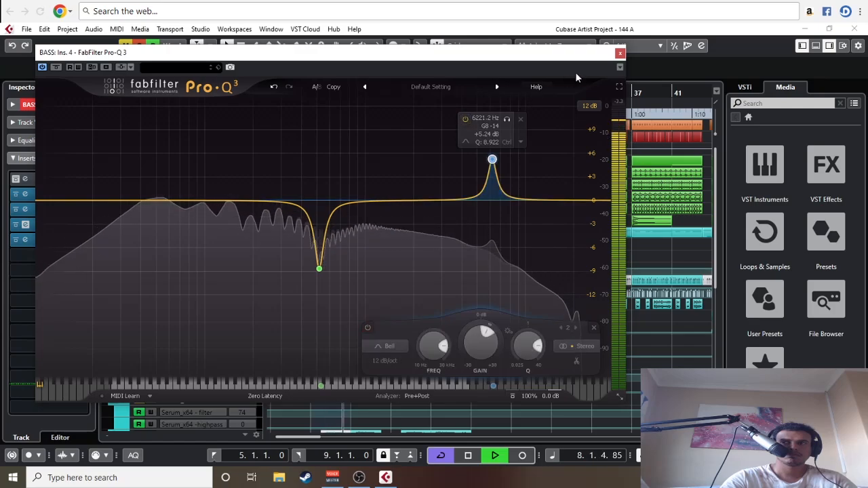
{"action": "left_click", "coordinate": [620, 53]}
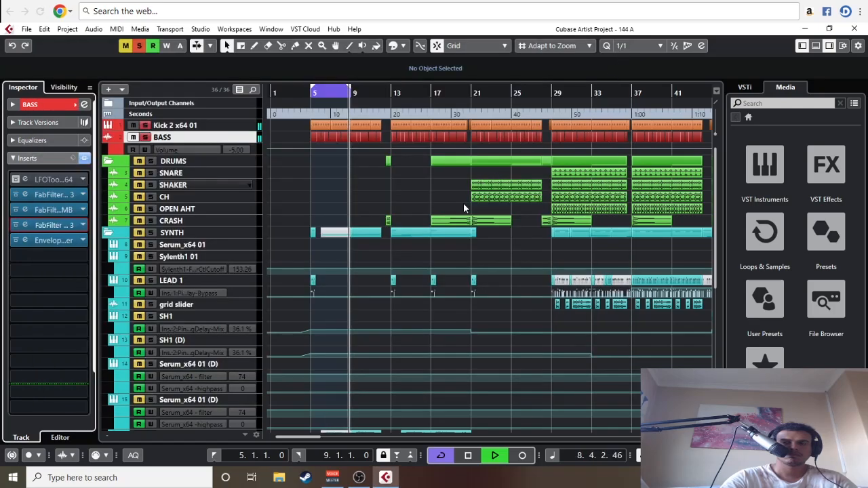
Step: Examine the BASS track's insert chain, opening in turn the first Pro-Q 3, the Pro-MB low band, the second Pro-Q 3 and EnvelopeShaper
{"action": "left_click", "coordinate": [29, 197]}
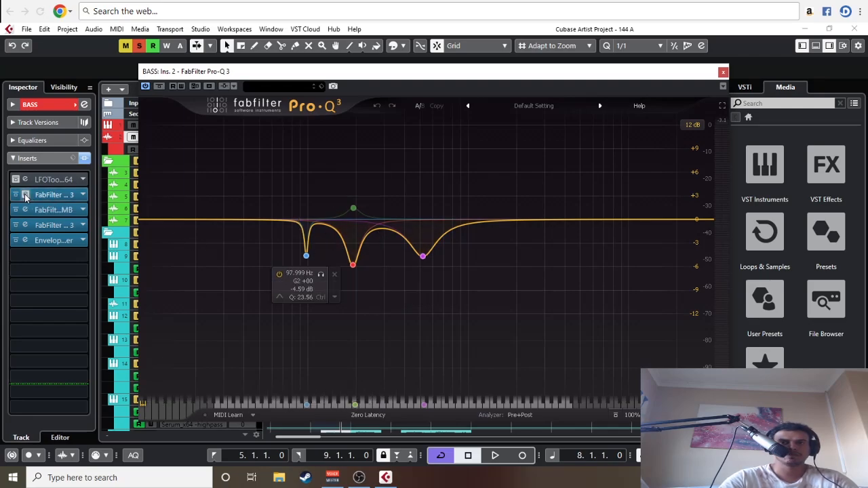
{"action": "left_click", "coordinate": [25, 196]}
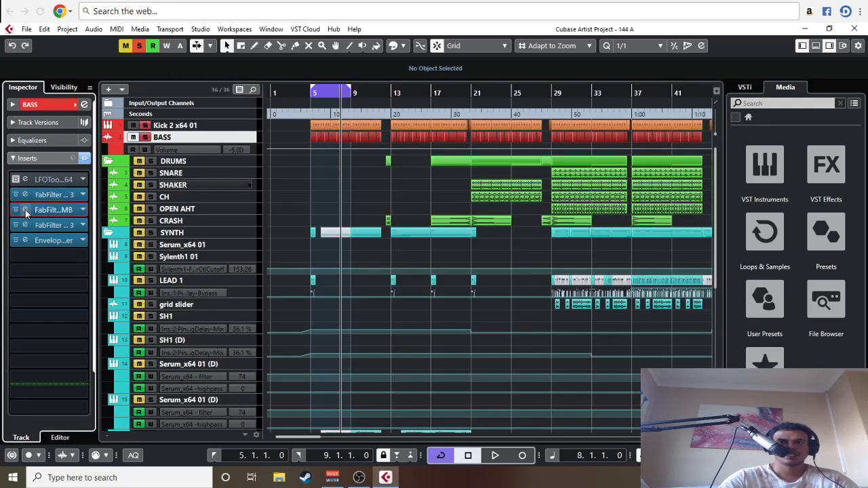
{"action": "left_click", "coordinate": [25, 210]}
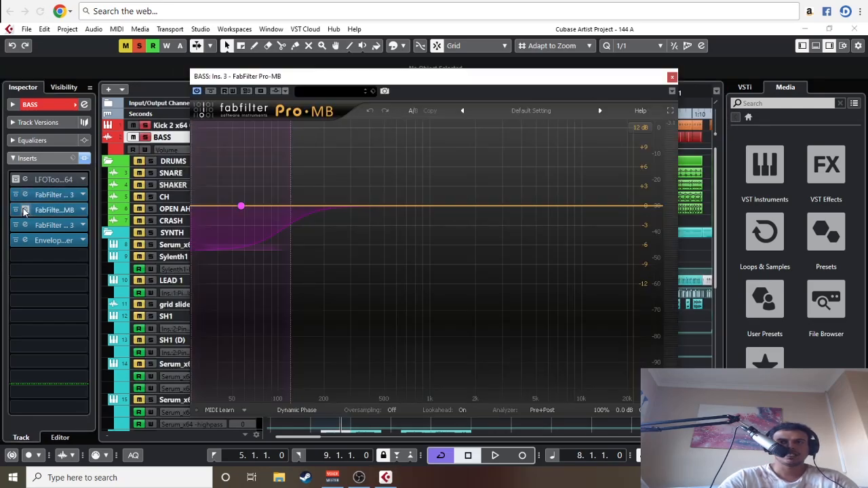
{"action": "left_click", "coordinate": [238, 230]}
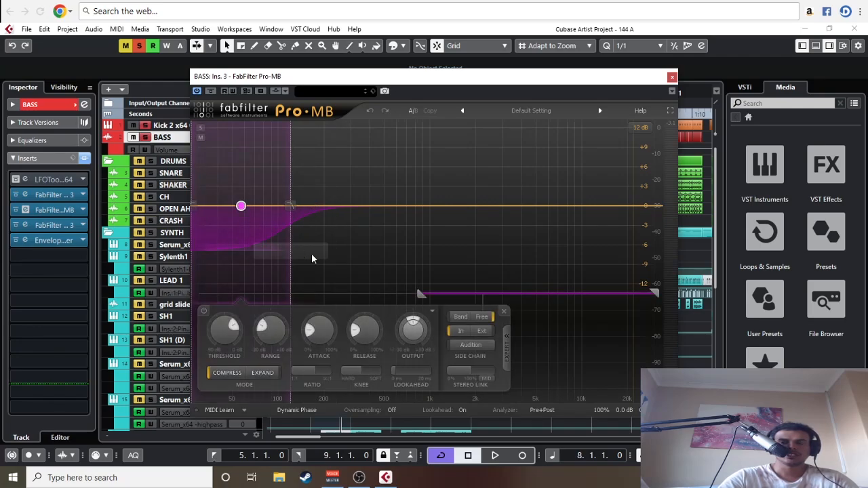
{"action": "left_click", "coordinate": [671, 76]}
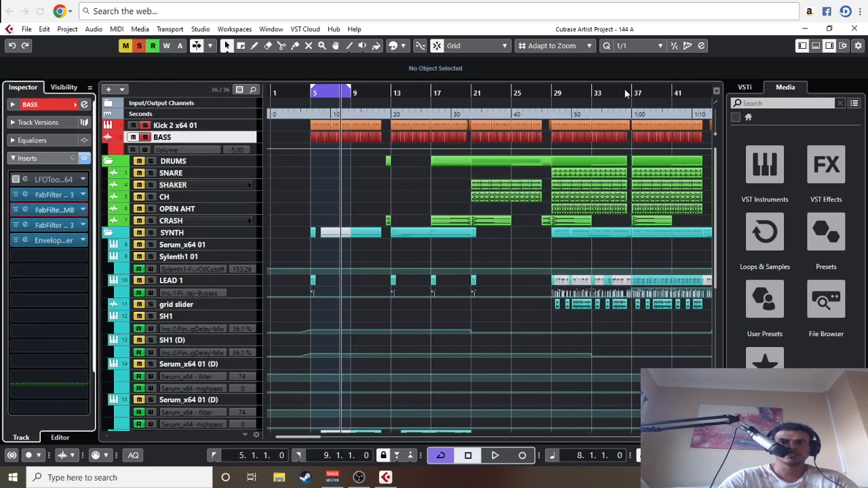
{"action": "left_click", "coordinate": [25, 225]}
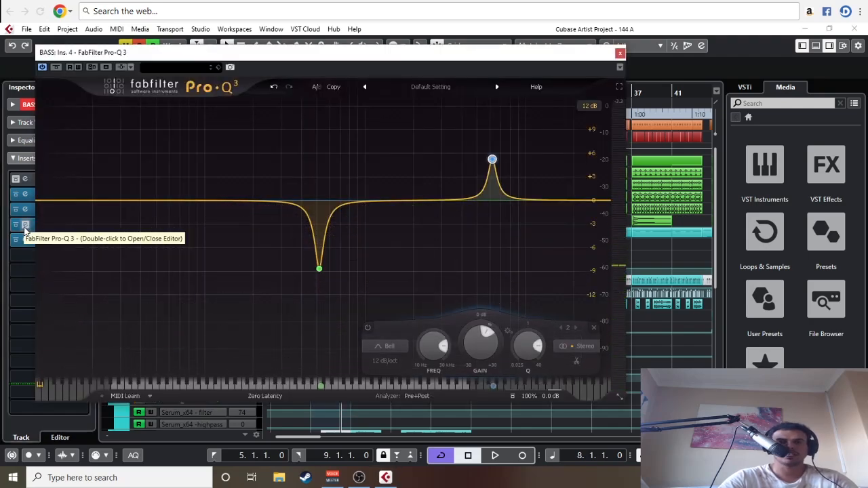
{"action": "left_click", "coordinate": [25, 229]}
{"action": "left_click", "coordinate": [27, 240]}
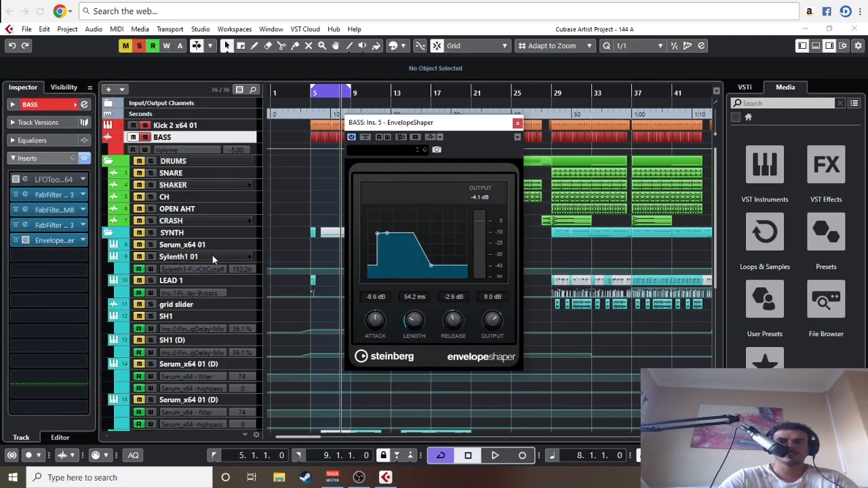
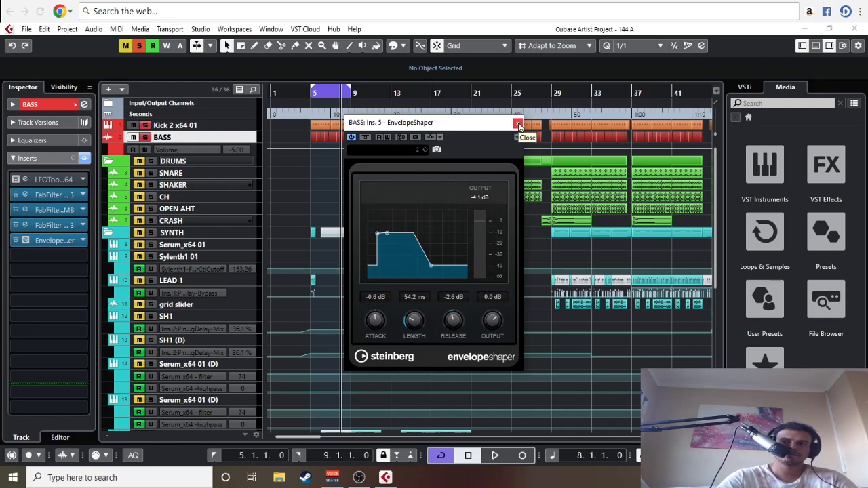
Step: Audition the BASS EnvelopeShaper bypassed and enabled while playing from bar 5, leave it enabled, and close its window
{"action": "left_click", "coordinate": [324, 95]}
{"action": "key", "text": "space"}
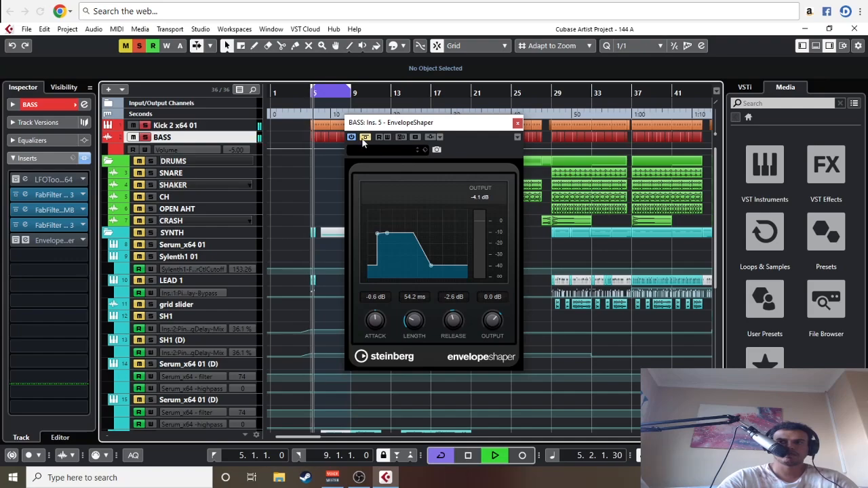
{"action": "left_click", "coordinate": [365, 138]}
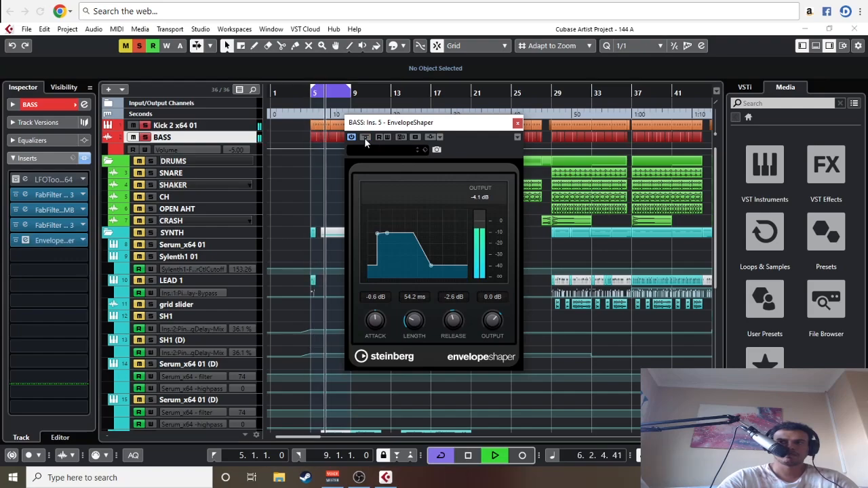
{"action": "left_click", "coordinate": [365, 138]}
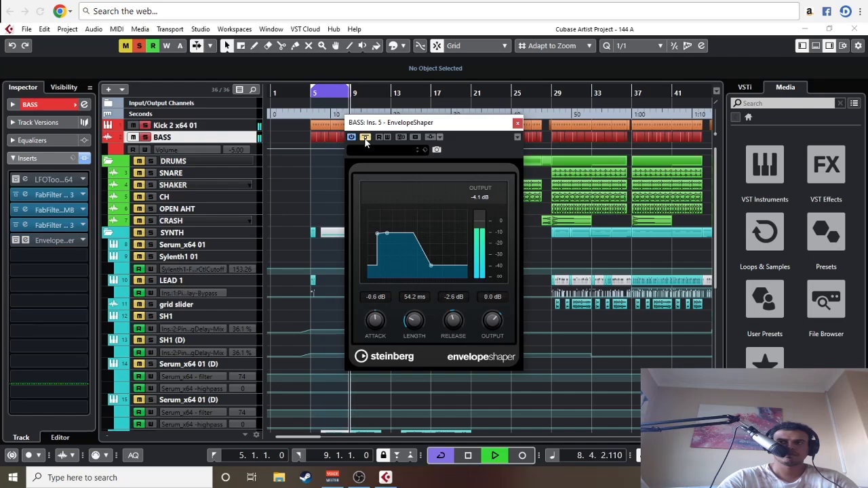
{"action": "left_click", "coordinate": [365, 138]}
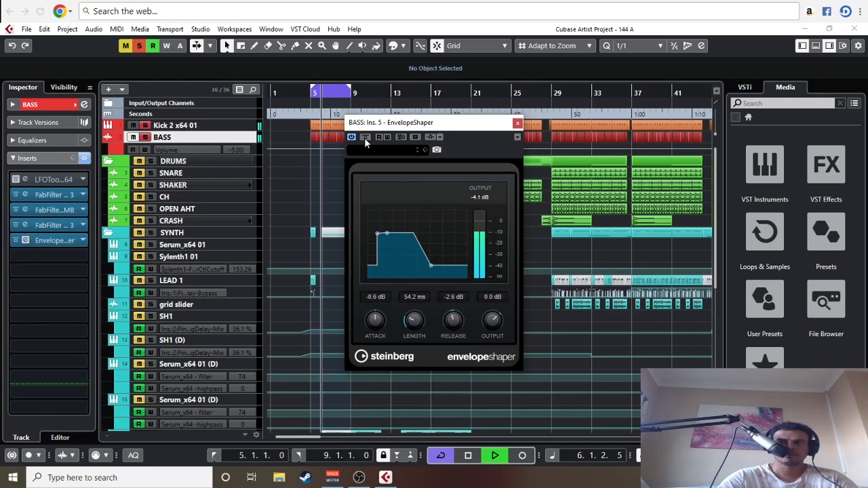
{"action": "key", "text": "space"}
{"action": "left_click", "coordinate": [517, 123]}
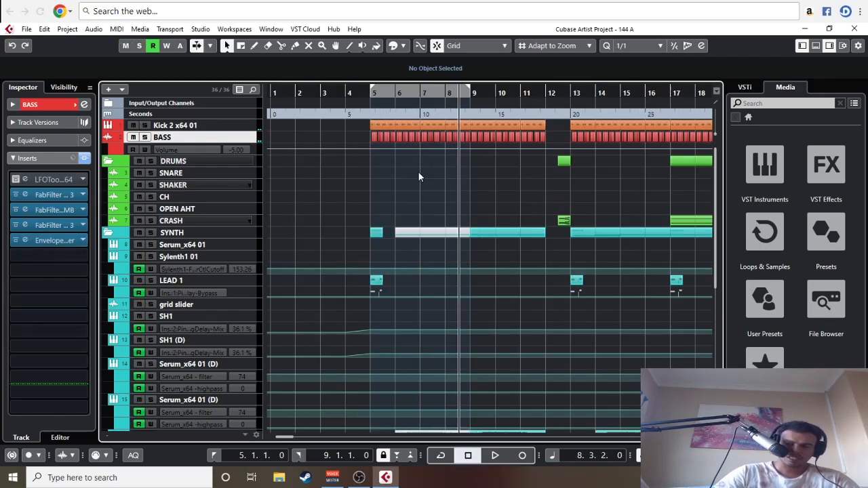
Step: Clear all active solos and mutes and move the playhead to bar 60 of the arrangement
{"action": "key", "text": "g"}
{"action": "key", "text": "g"}
{"action": "key", "text": "g"}
{"action": "key", "text": "g"}
{"action": "key", "text": "g"}
{"action": "key", "text": "g"}
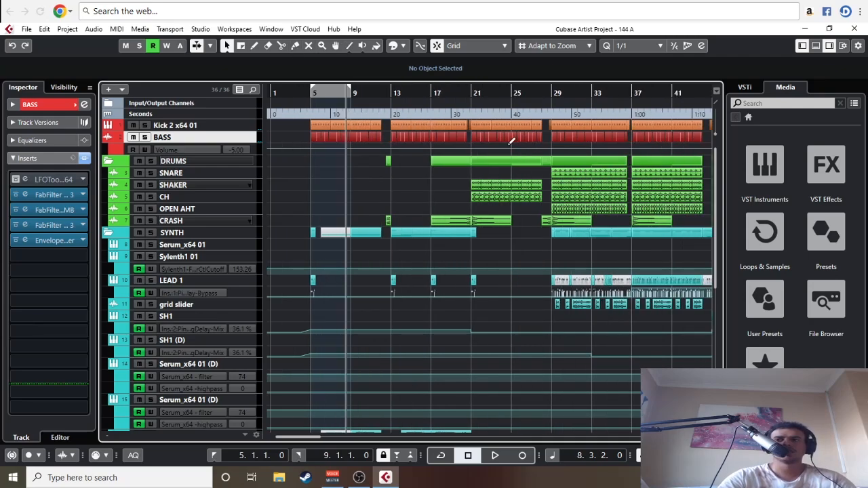
{"action": "key", "text": "g"}
{"action": "key", "text": "g"}
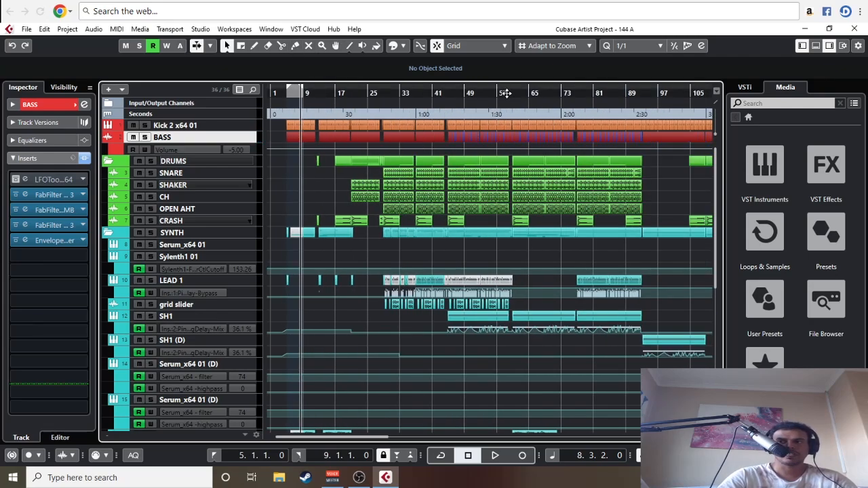
{"action": "left_click", "coordinate": [507, 94]}
{"action": "key", "text": "h"}
{"action": "key", "text": "h"}
{"action": "key", "text": "h"}
{"action": "key", "text": "h"}
{"action": "key", "text": "h"}
{"action": "left_click_drag", "start_coordinate": [567, 199], "coordinate": [376, 190]}
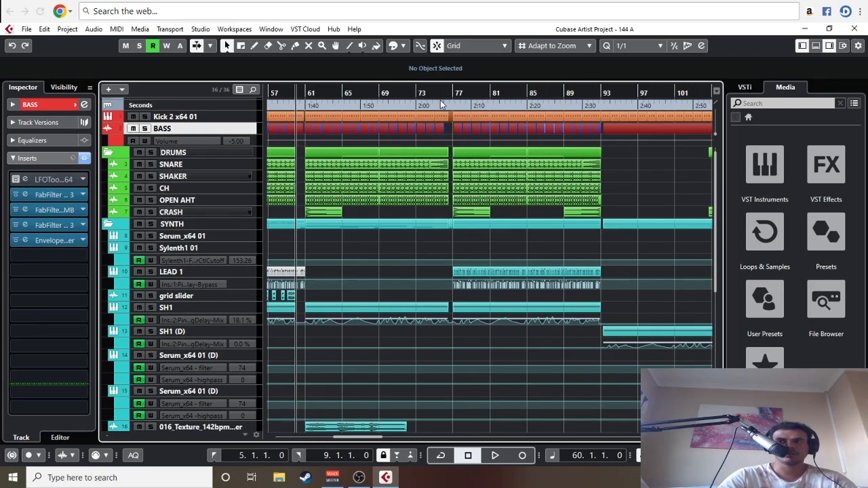
Step: Set the loop range to bars 81 to 85 and audition that passage of the full arrangement
{"action": "left_click", "coordinate": [459, 94]}
{"action": "key", "text": "h"}
{"action": "key", "text": "h"}
{"action": "key", "text": "h"}
{"action": "key", "text": "h"}
{"action": "key", "text": "h"}
{"action": "left_click_drag", "start_coordinate": [588, 174], "coordinate": [497, 182]}
{"action": "key", "text": "space"}
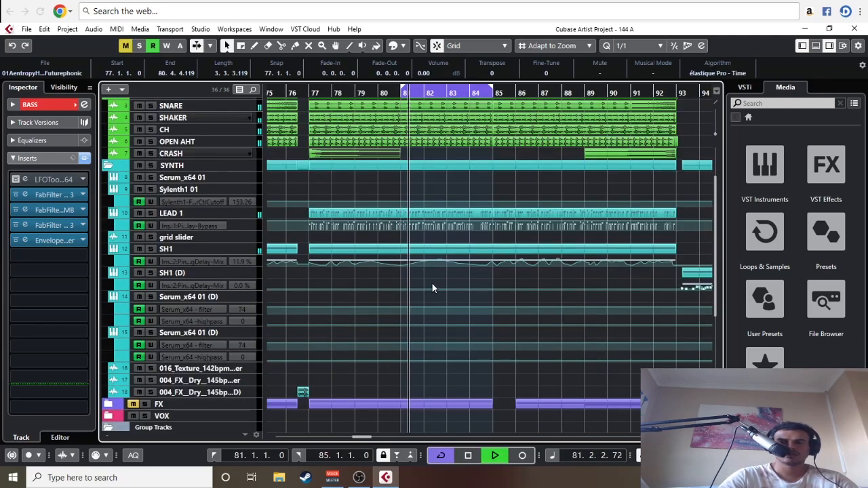
{"action": "scroll", "coordinate": [432, 289], "scroll_direction": "up", "scroll_amount": 3}
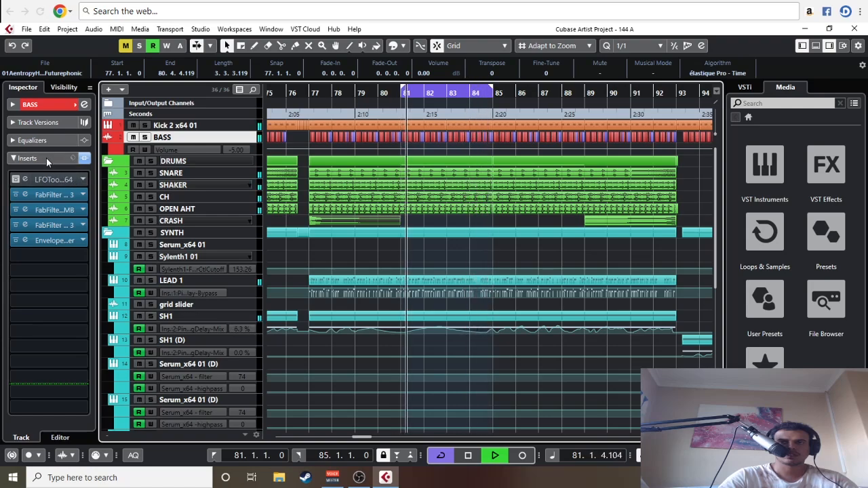
{"action": "key", "text": "space"}
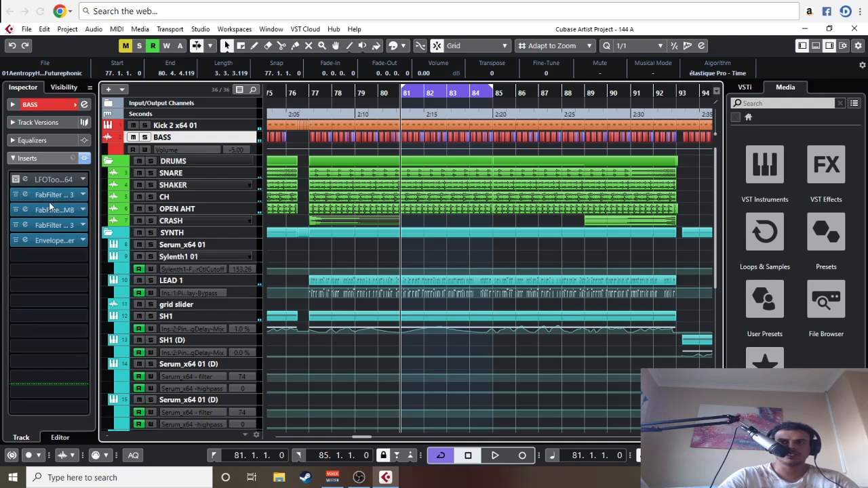
Step: Open the Pro-Q 3 in the second BASS insert and compare its 98 Hz cut enabled and bypassed during loop playback
{"action": "left_click", "coordinate": [24, 197]}
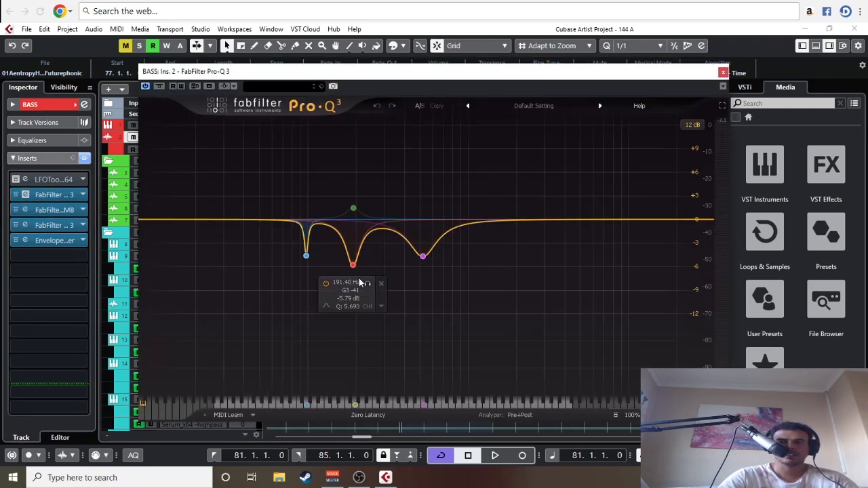
{"action": "key", "text": "space"}
{"action": "left_click", "coordinate": [306, 257]}
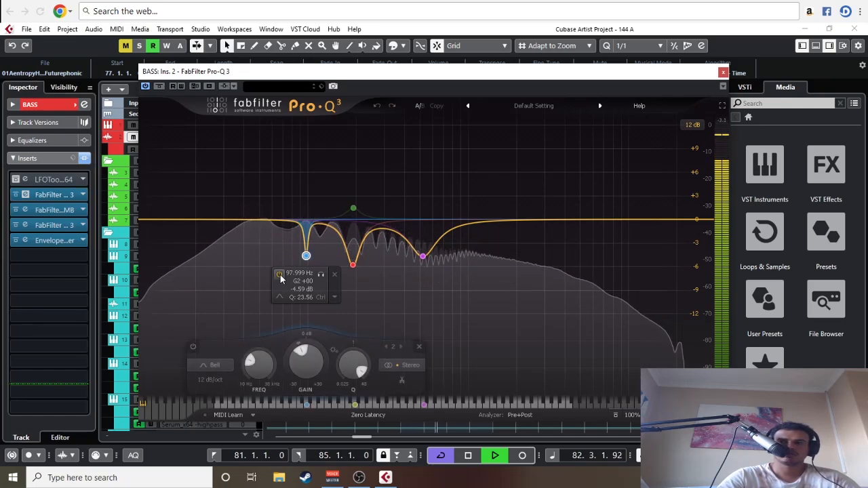
{"action": "left_click", "coordinate": [280, 275]}
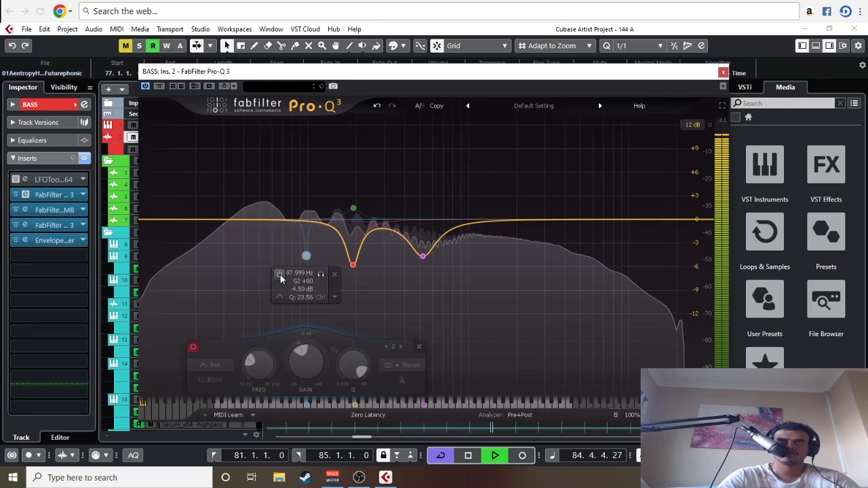
{"action": "left_click", "coordinate": [280, 275]}
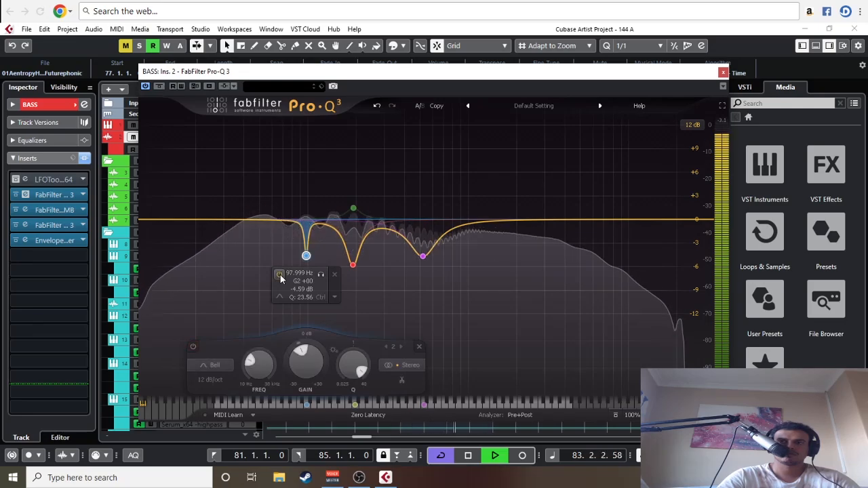
{"action": "left_click", "coordinate": [279, 275]}
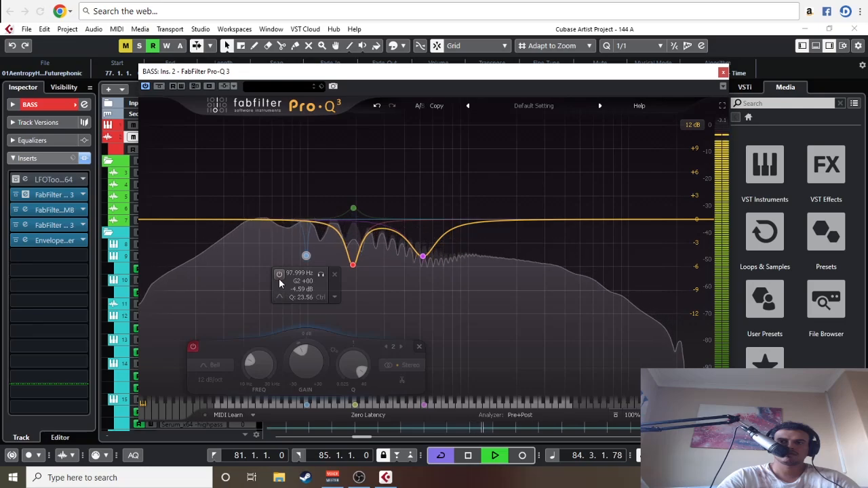
{"action": "left_click", "coordinate": [279, 274]}
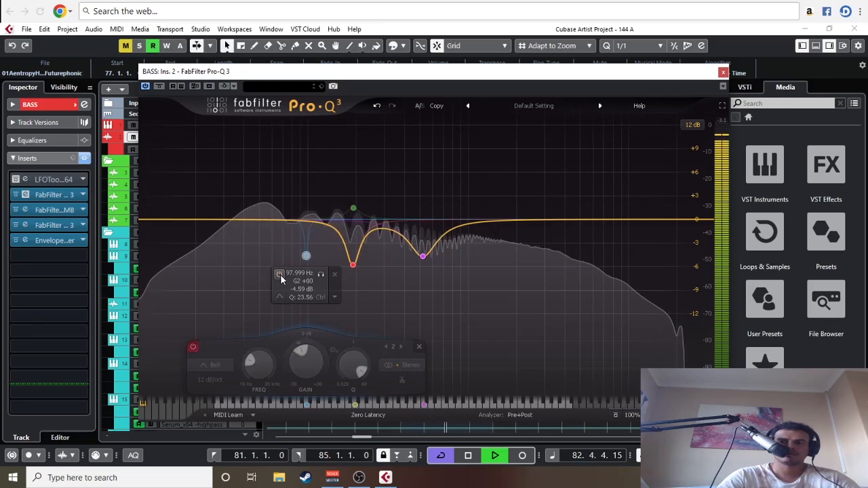
{"action": "left_click", "coordinate": [279, 275]}
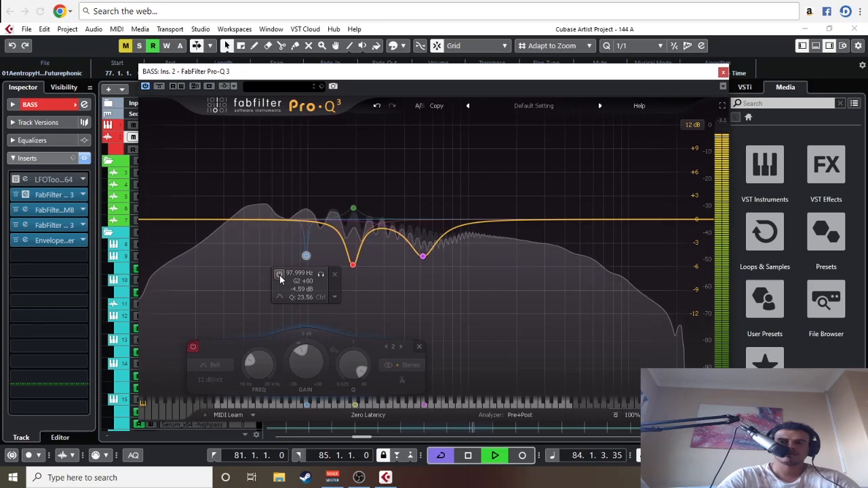
{"action": "key", "text": "space"}
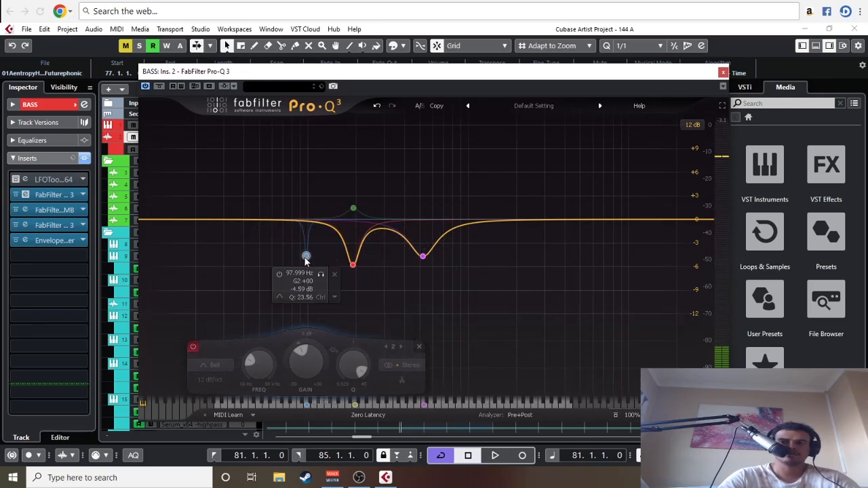
Step: Move the BASS EQ window aside, select its 98 Hz band, and place the playhead at bar 5 in the intro
{"action": "left_click_drag", "start_coordinate": [409, 72], "coordinate": [710, 128]}
{"action": "key", "text": "g"}
{"action": "key", "text": "g"}
{"action": "key", "text": "g"}
{"action": "key", "text": "g"}
{"action": "key", "text": "g"}
{"action": "key", "text": "g"}
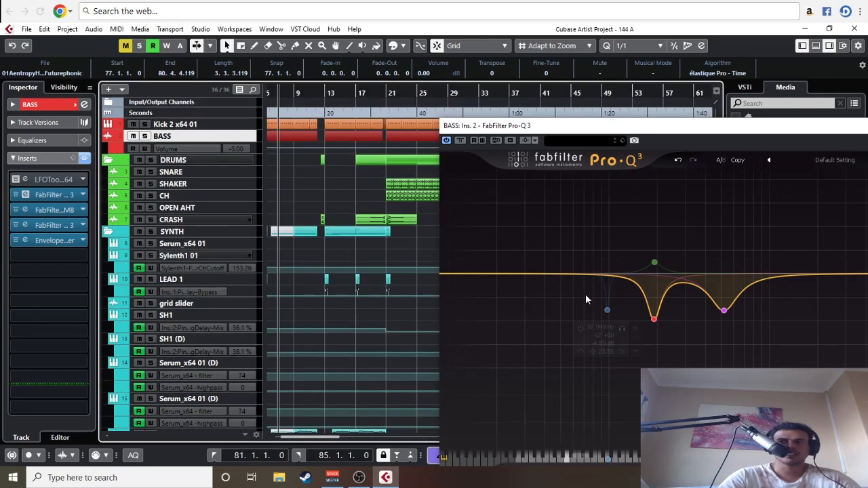
{"action": "left_click", "coordinate": [606, 312]}
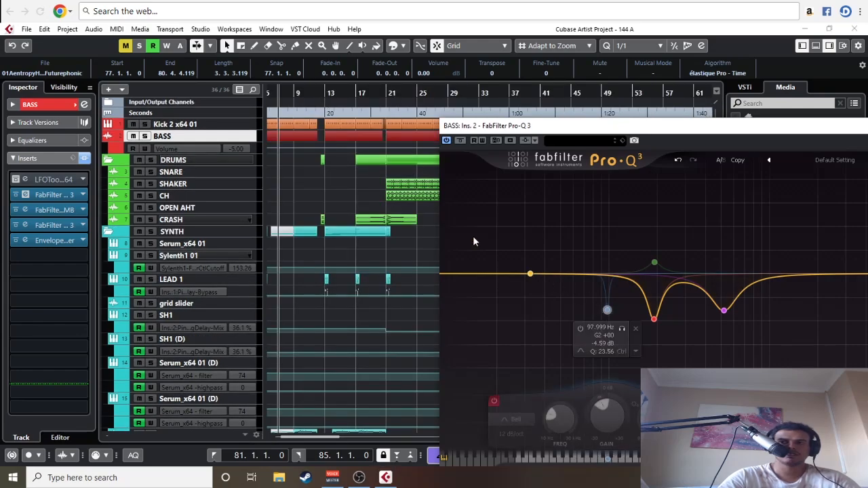
{"action": "left_click_drag", "start_coordinate": [321, 145], "coordinate": [456, 170]}
{"action": "left_click", "coordinate": [305, 94]}
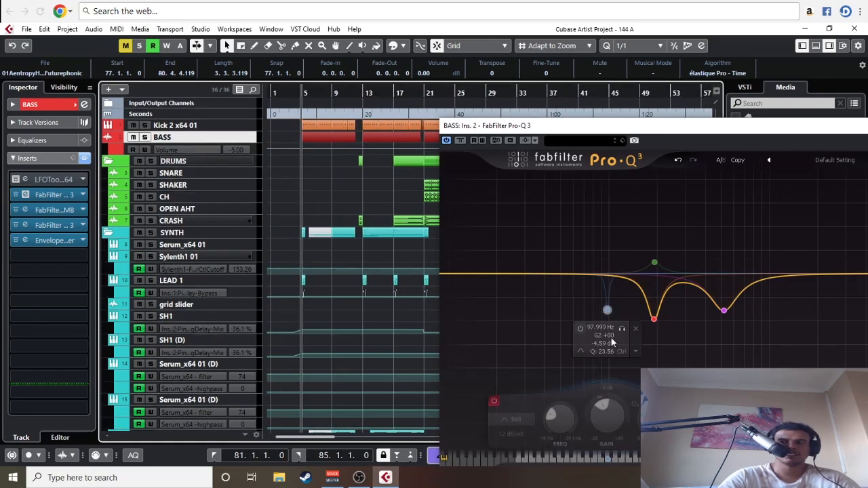
Step: Compare the 98 Hz cut enabled and bypassed while playing the intro from bar 5, then close the EQ
{"action": "key", "text": "space"}
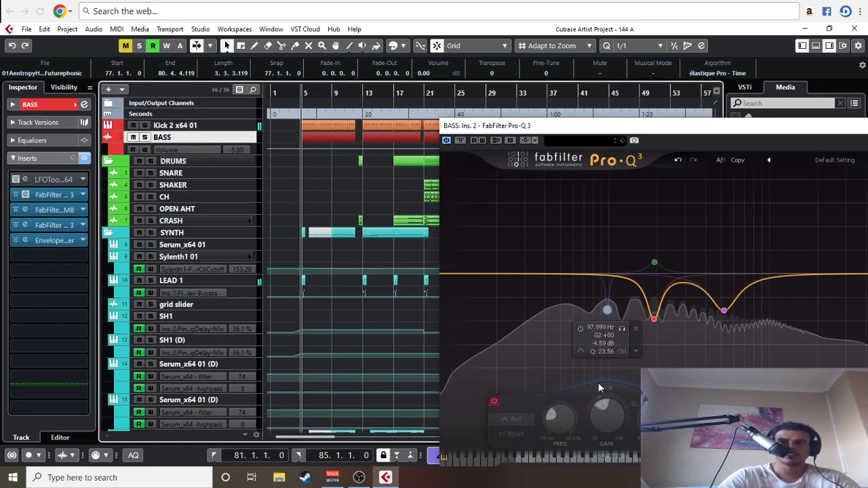
{"action": "left_click", "coordinate": [606, 313]}
{"action": "left_click", "coordinate": [582, 329]}
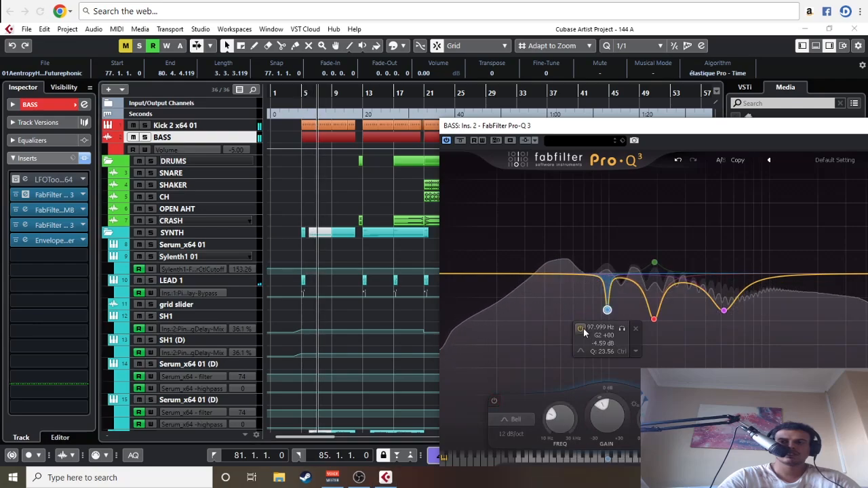
{"action": "key", "text": "space"}
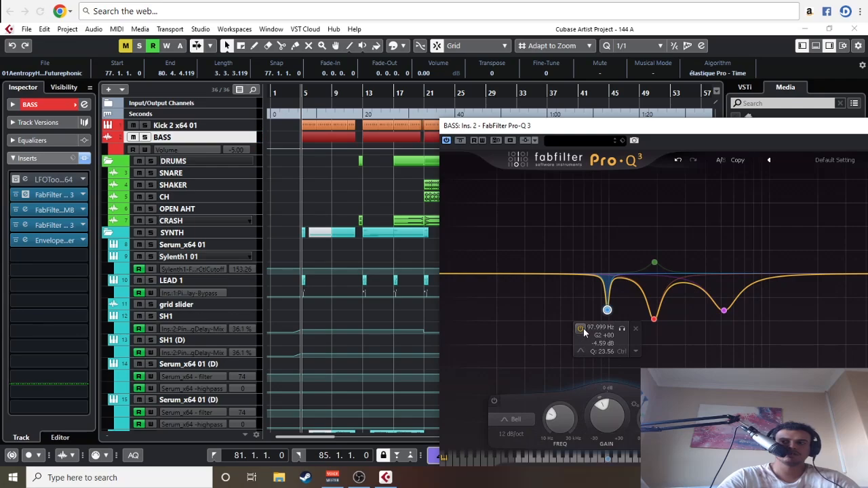
{"action": "key", "text": "space"}
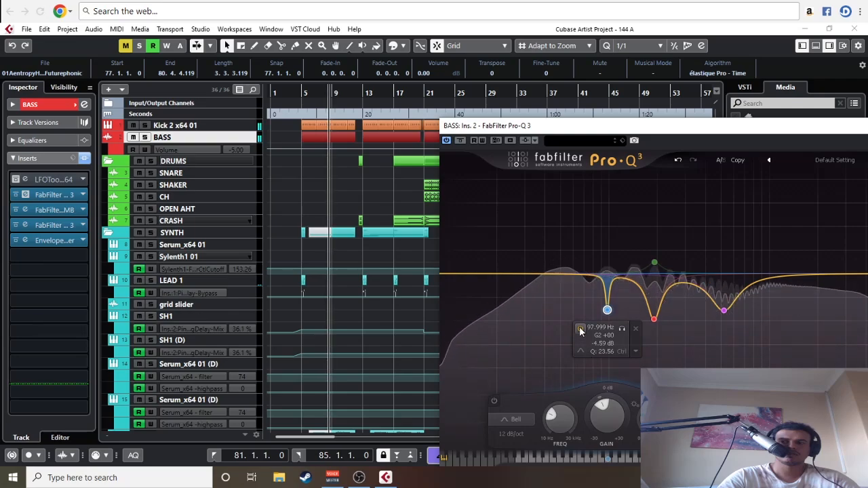
{"action": "left_click", "coordinate": [580, 328]}
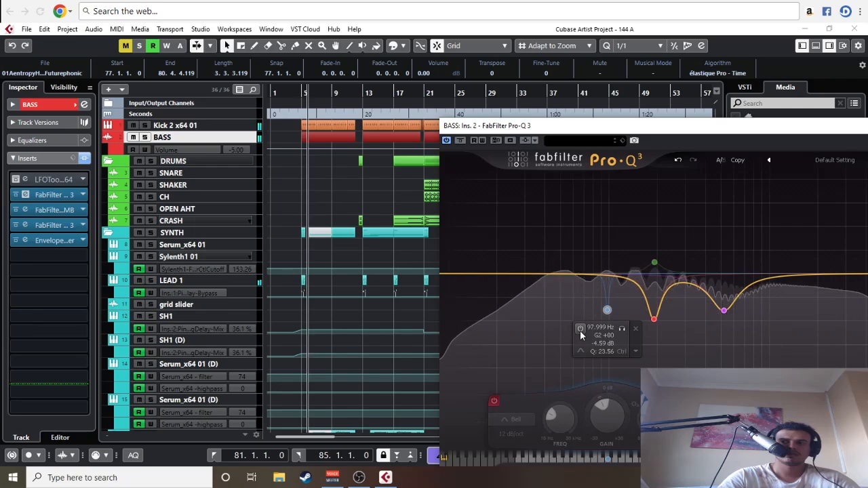
{"action": "left_click", "coordinate": [580, 329]}
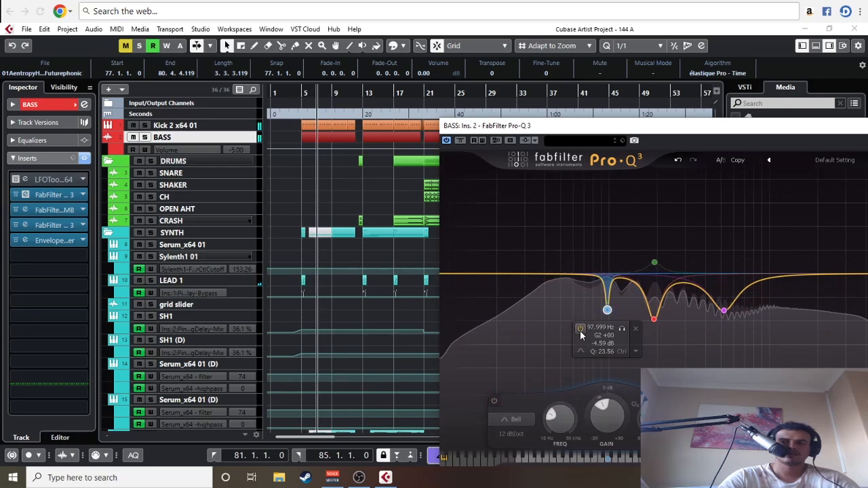
{"action": "left_click", "coordinate": [580, 328]}
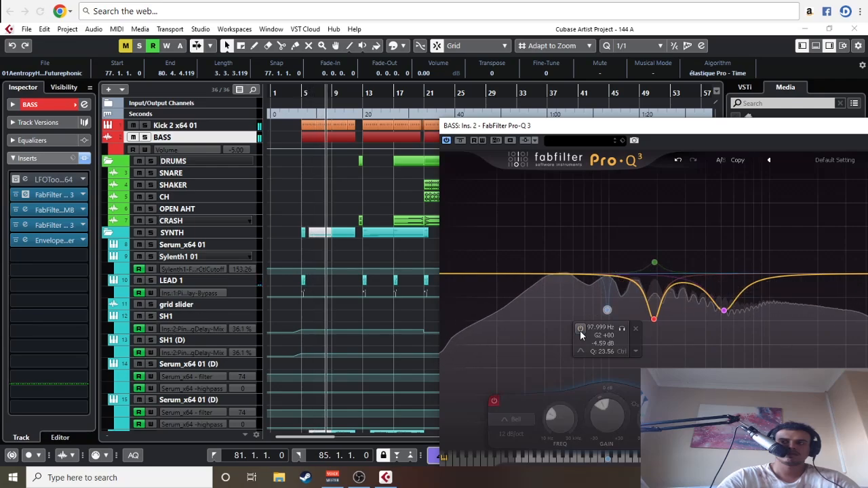
{"action": "left_click_drag", "start_coordinate": [671, 130], "coordinate": [374, 95]}
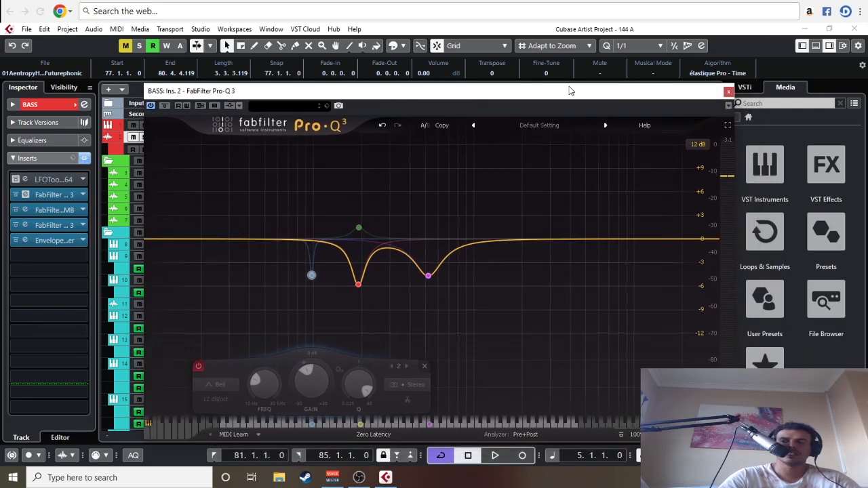
{"action": "left_click", "coordinate": [728, 92]}
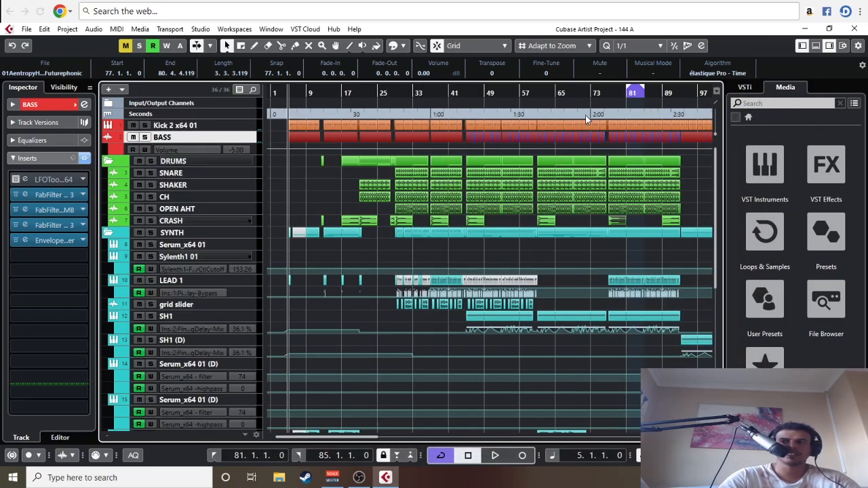
Step: Return the playhead to bar 81, reopen the second-insert BASS Pro-Q 3, and turn the bypassed 98 Hz cut into a boost
{"action": "left_click", "coordinate": [626, 93]}
{"action": "key", "text": "h"}
{"action": "key", "text": "h"}
{"action": "key", "text": "h"}
{"action": "key", "text": "h"}
{"action": "key", "text": "h"}
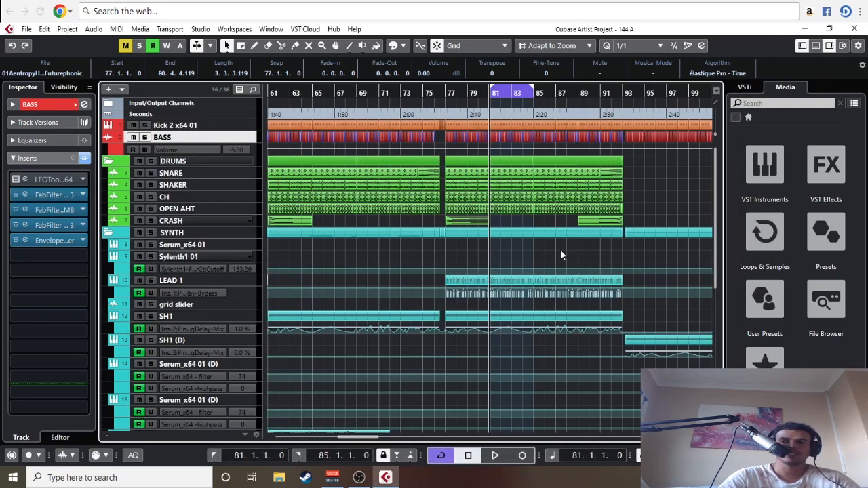
{"action": "key", "text": "h"}
{"action": "scroll", "coordinate": [455, 244], "scroll_direction": "right", "scroll_amount": 2}
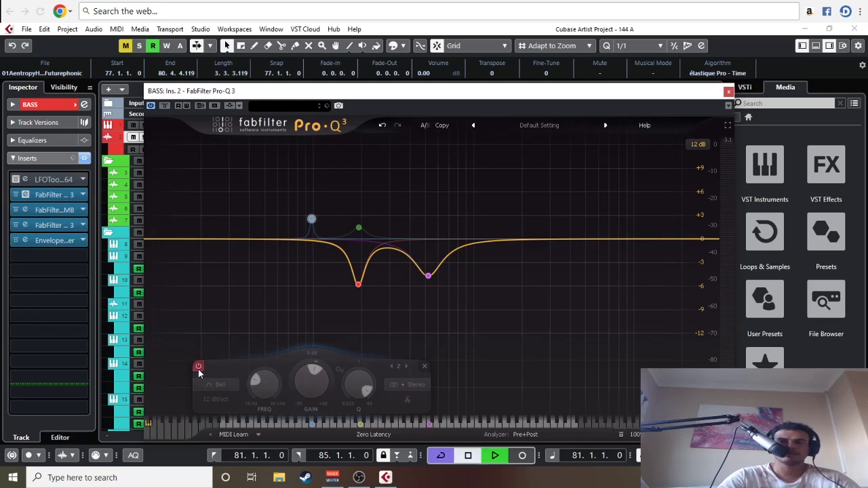
Step: Enable the 98 Hz band during loop playback and reset its gain to 0 dB
{"action": "key", "text": "space"}
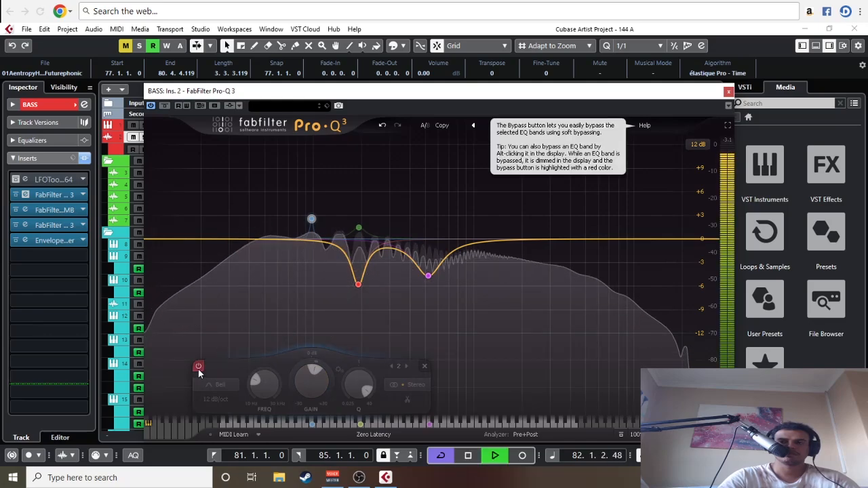
{"action": "left_click", "coordinate": [198, 367]}
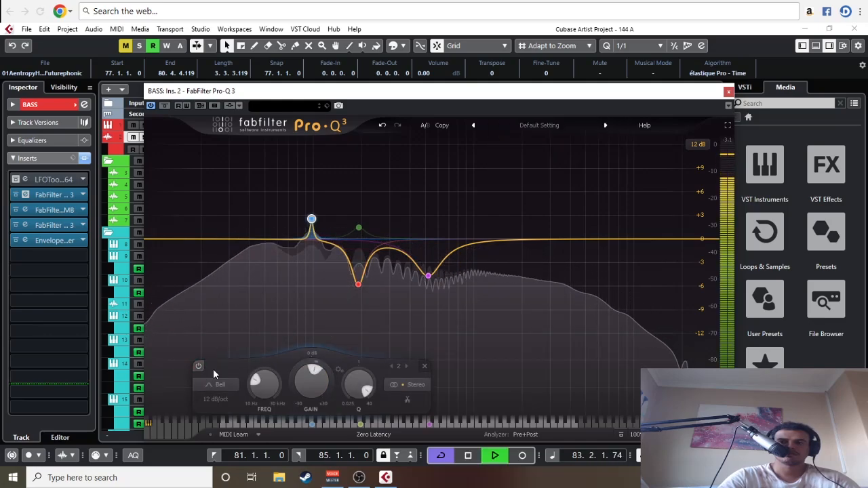
{"action": "double_click", "coordinate": [314, 373]}
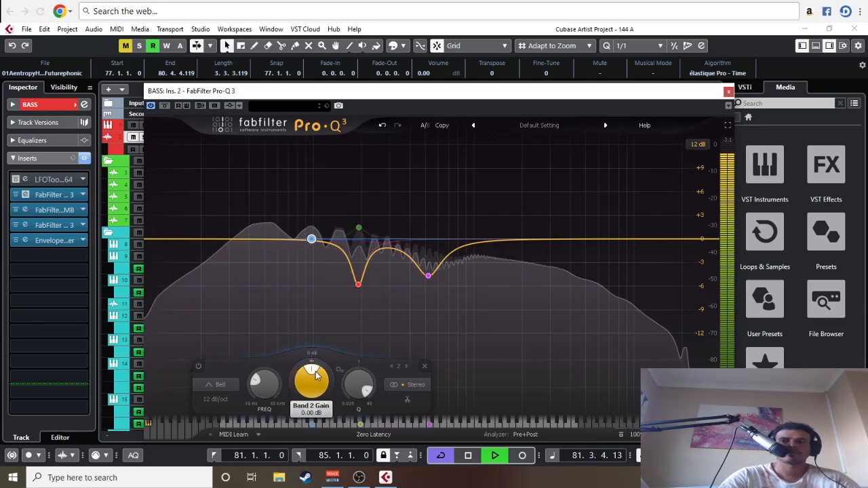
Step: Set the 98 Hz band's gain to +3 dB and widen it to a Q of 8.330
{"action": "double_click", "coordinate": [313, 373]}
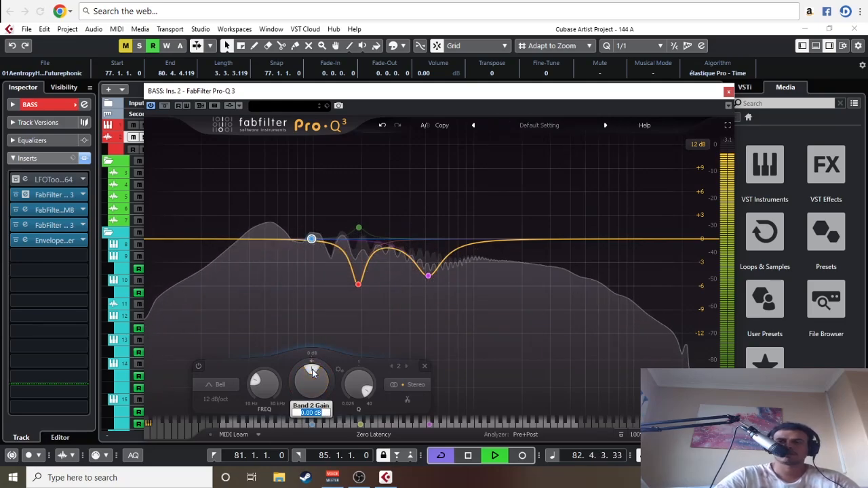
{"action": "type", "text": "3"}
{"action": "key", "text": "Return"}
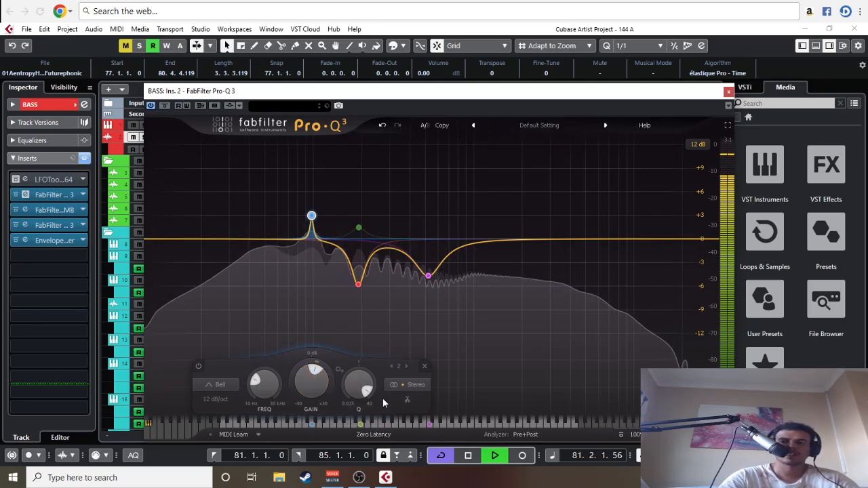
{"action": "scroll", "coordinate": [370, 387], "scroll_direction": "down", "scroll_amount": 3}
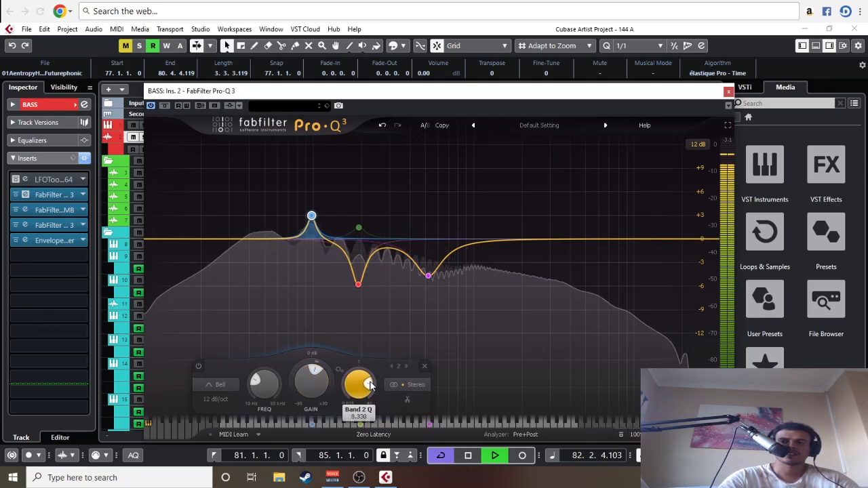
Step: Compare the 98 Hz band at 0 dB during loop playback, then restore its +3 dB boost
{"action": "double_click", "coordinate": [316, 373]}
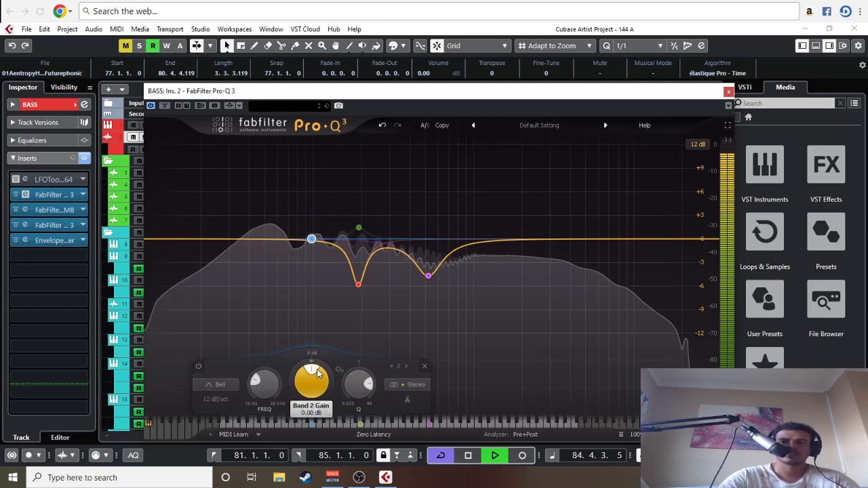
{"action": "double_click", "coordinate": [317, 373]}
{"action": "type", "text": "3"}
{"action": "key", "text": "Return"}
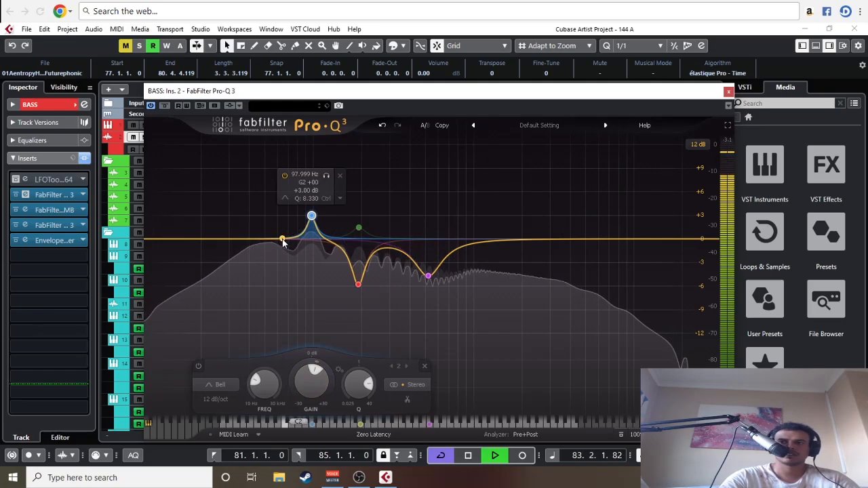
Step: Add a bell cut of about 0.55 dB near 64 Hz, close the EQ, and stop playback
{"action": "left_click", "coordinate": [283, 241]}
{"action": "left_click", "coordinate": [728, 90]}
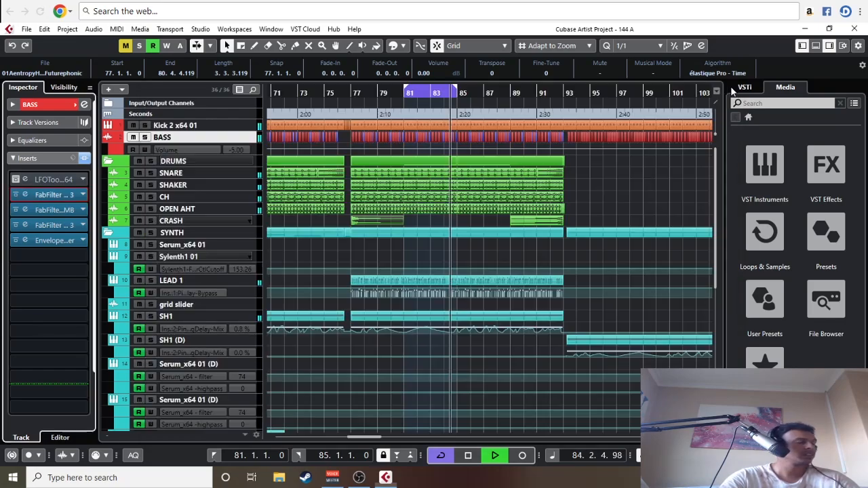
{"action": "key", "text": "space"}
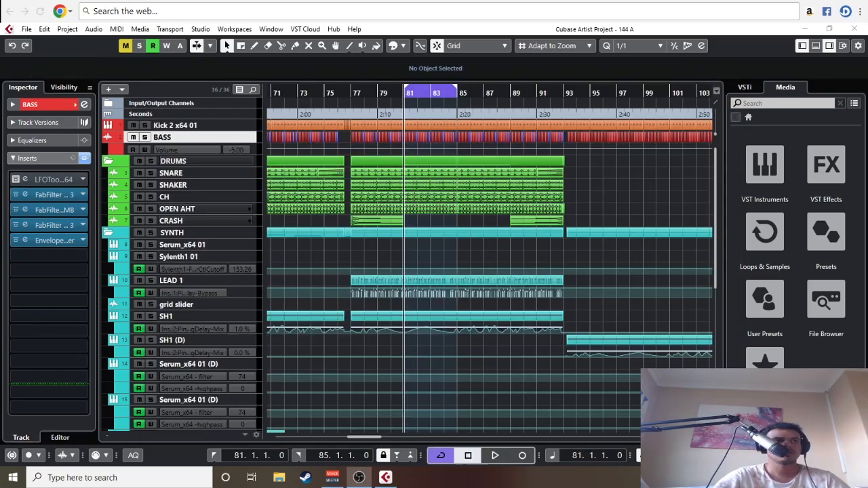
Step: Play the intro briefly from bar 5 to hear the edited BASS EQ, then stop playback
{"action": "scroll", "coordinate": [415, 327], "scroll_direction": "down", "scroll_amount": 5}
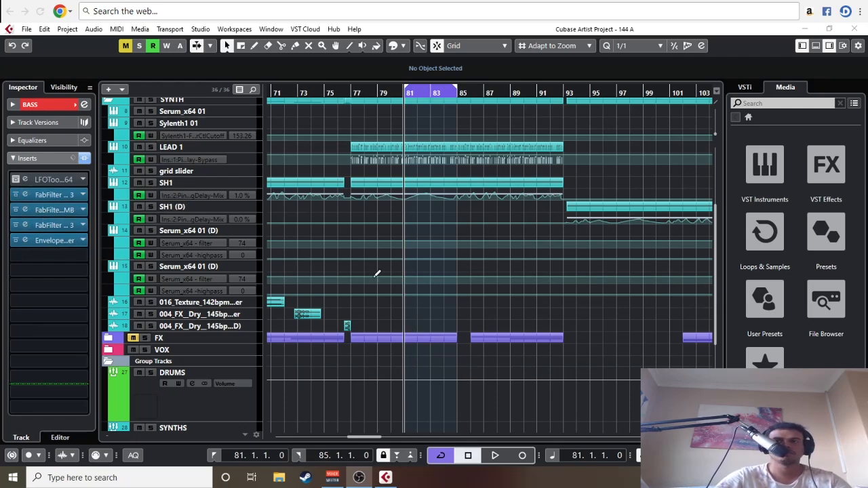
{"action": "scroll", "coordinate": [361, 388], "scroll_direction": "down", "scroll_amount": 5}
{"action": "scroll", "coordinate": [361, 388], "scroll_direction": "up", "scroll_amount": 5}
{"action": "left_click_drag", "start_coordinate": [280, 94], "coordinate": [291, 137]}
{"action": "key", "text": "space"}
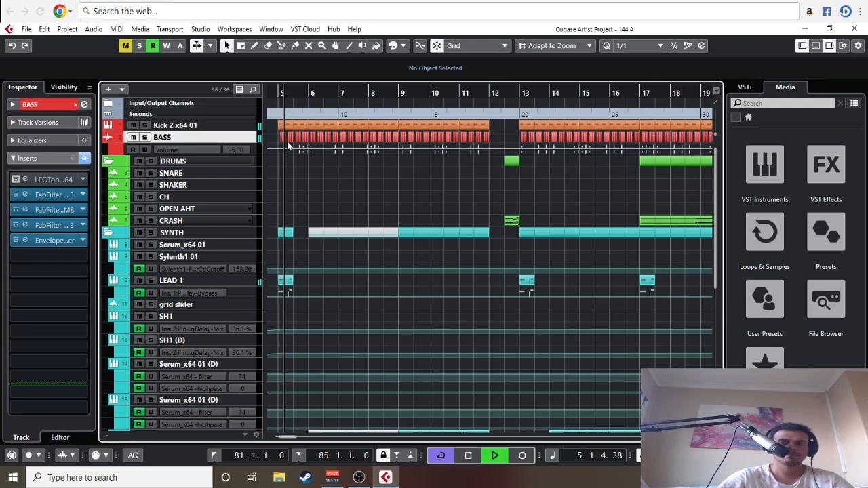
{"action": "key", "text": "g"}
{"action": "key", "text": "space"}
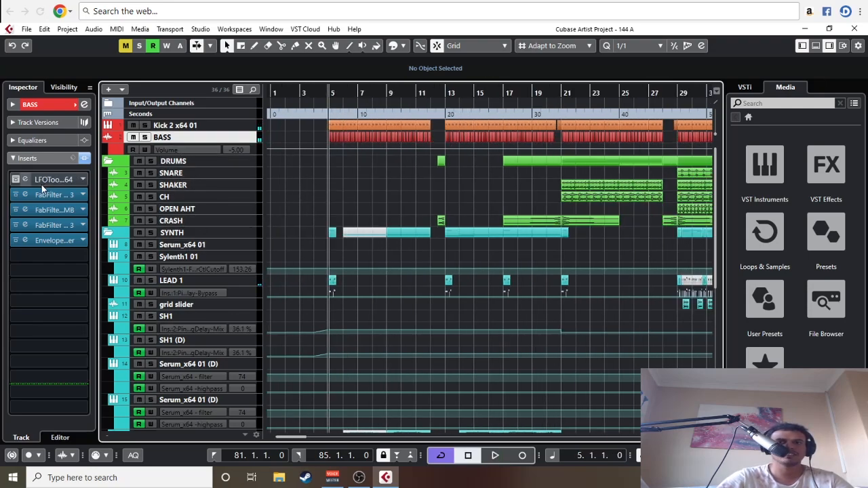
Step: Reopen the second-insert BASS Pro-Q 3, reduce the 98 Hz band's gain to +1 dB, and close it
{"action": "left_click", "coordinate": [27, 195]}
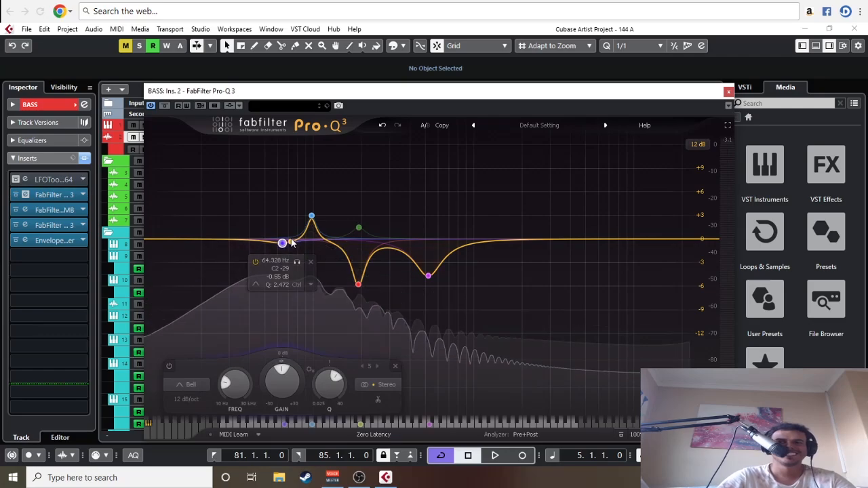
{"action": "left_click", "coordinate": [312, 216]}
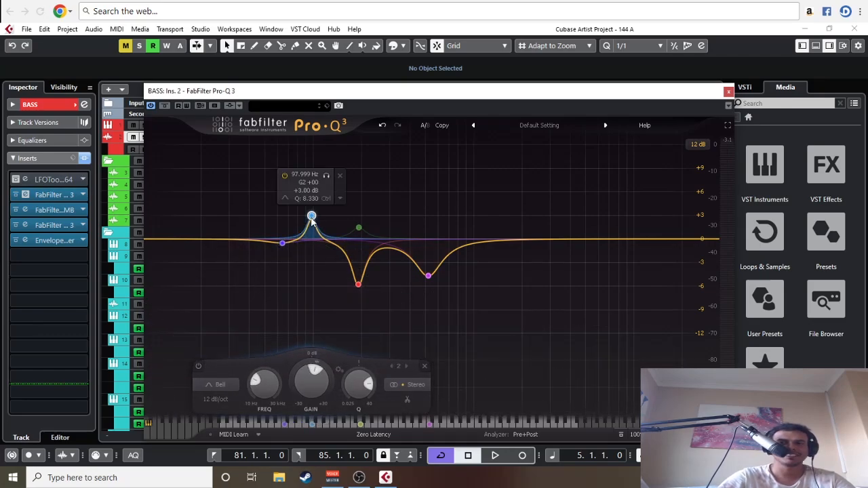
{"action": "left_click_drag", "start_coordinate": [319, 367], "coordinate": [320, 372]}
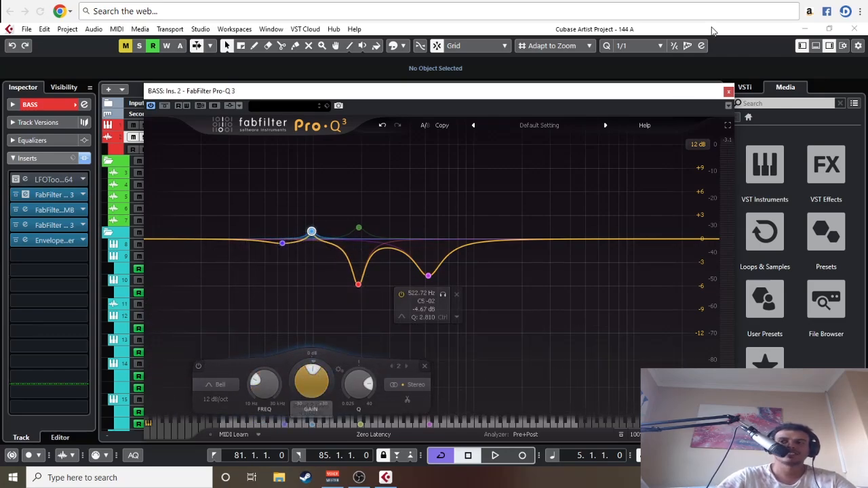
{"action": "left_click", "coordinate": [728, 91]}
Step: Duplicate the BASS track with its events and inserts
{"action": "key", "text": "g"}
{"action": "key", "text": "g"}
{"action": "key", "text": "g"}
{"action": "key", "text": "g"}
{"action": "key", "text": "g"}
{"action": "key", "text": "g"}
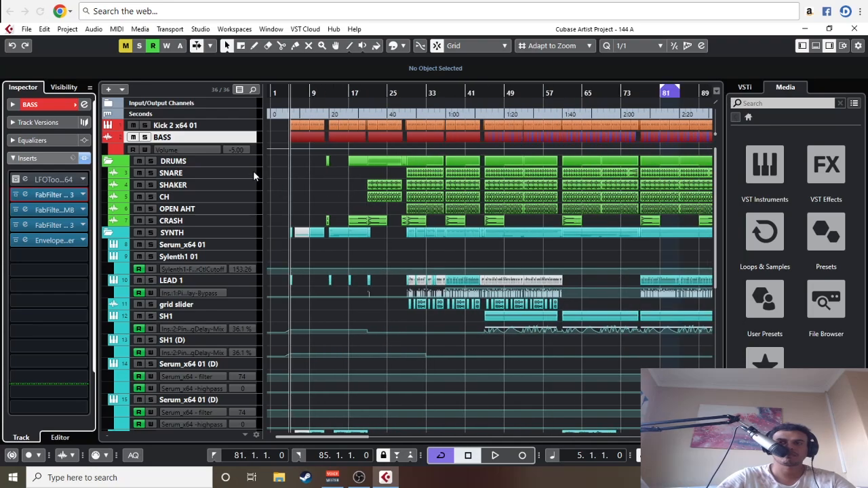
{"action": "right_click", "coordinate": [220, 139]}
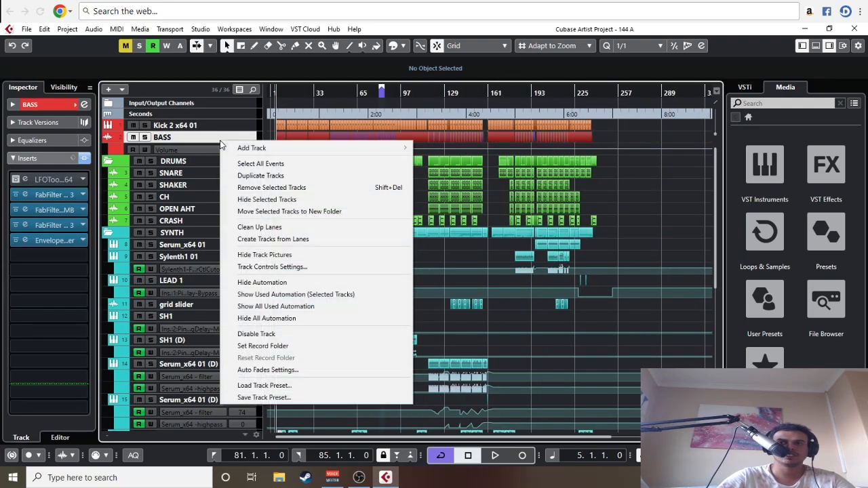
{"action": "left_click", "coordinate": [251, 176]}
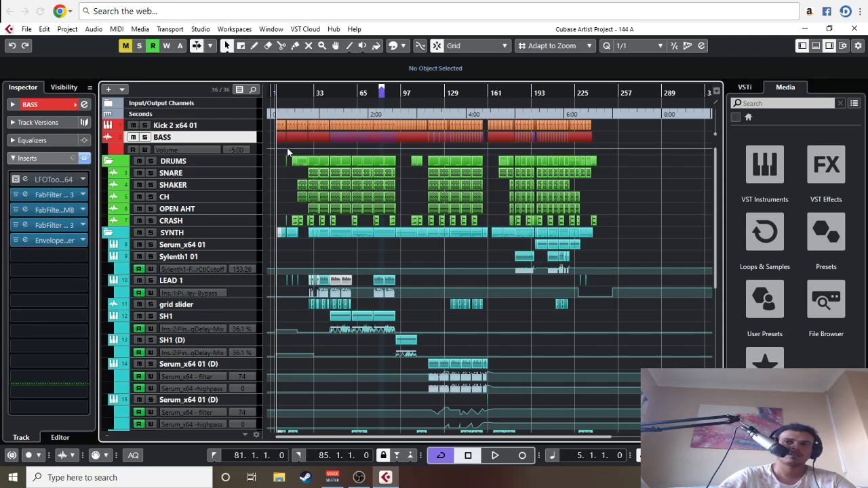
{"action": "key", "text": "h"}
{"action": "key", "text": "h"}
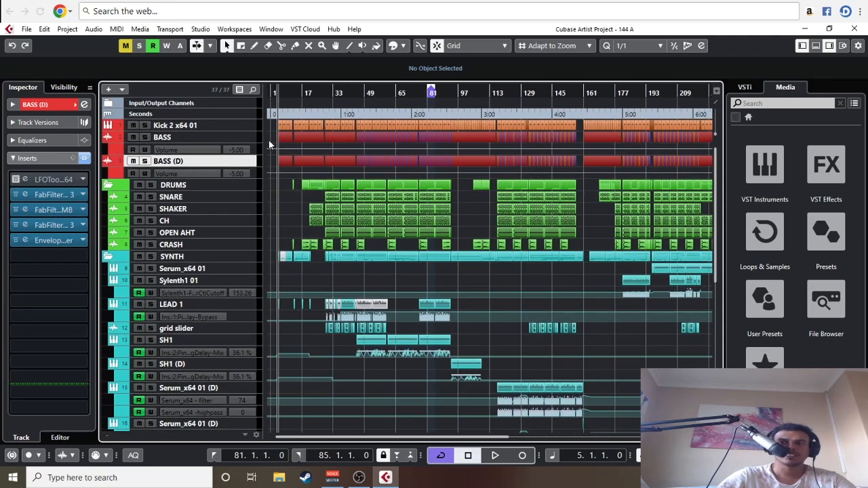
Step: Rename the original bass track BASS ALONE and its duplicate BASS FULL
{"action": "right_click", "coordinate": [272, 140]}
{"action": "left_click", "coordinate": [277, 136]}
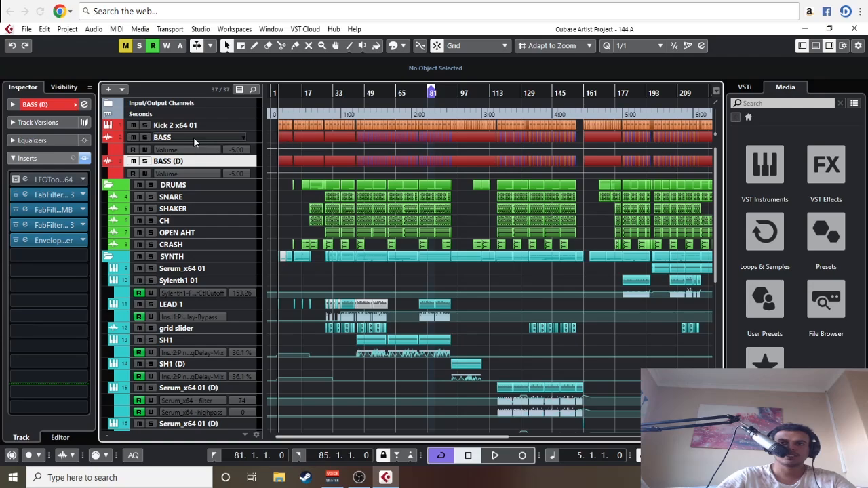
{"action": "left_click", "coordinate": [193, 137]}
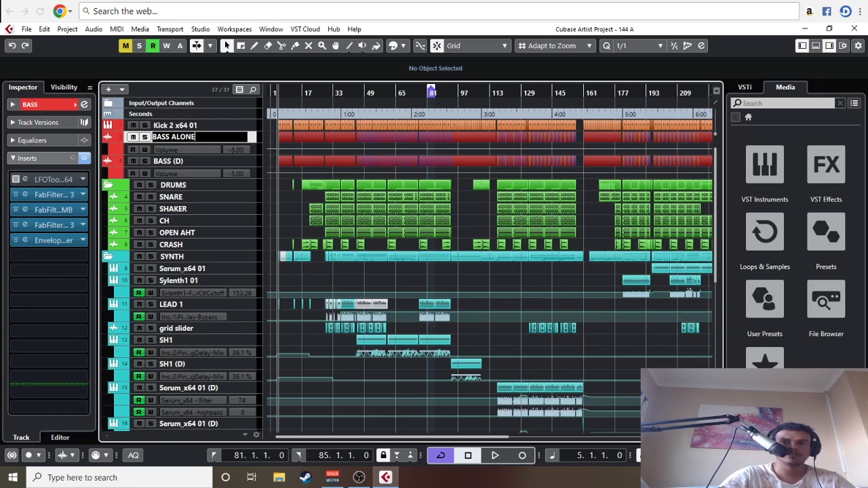
{"action": "double_click", "coordinate": [180, 160]}
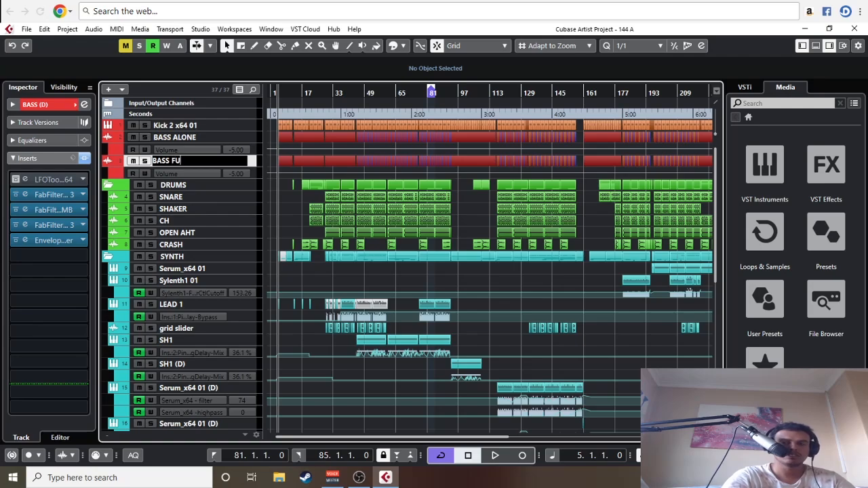
{"action": "key", "text": "Return"}
Step: Set the 98 Hz band's gain to -2 dB in the second-insert Pro-Q 3 on BASS ALONE, then close it
{"action": "key", "text": "g"}
{"action": "key", "text": "g"}
{"action": "right_click", "coordinate": [325, 141]}
{"action": "left_click", "coordinate": [322, 143]}
{"action": "key", "text": "h"}
{"action": "key", "text": "h"}
{"action": "key", "text": "h"}
{"action": "key", "text": "h"}
{"action": "key", "text": "h"}
{"action": "key", "text": "h"}
{"action": "key", "text": "h"}
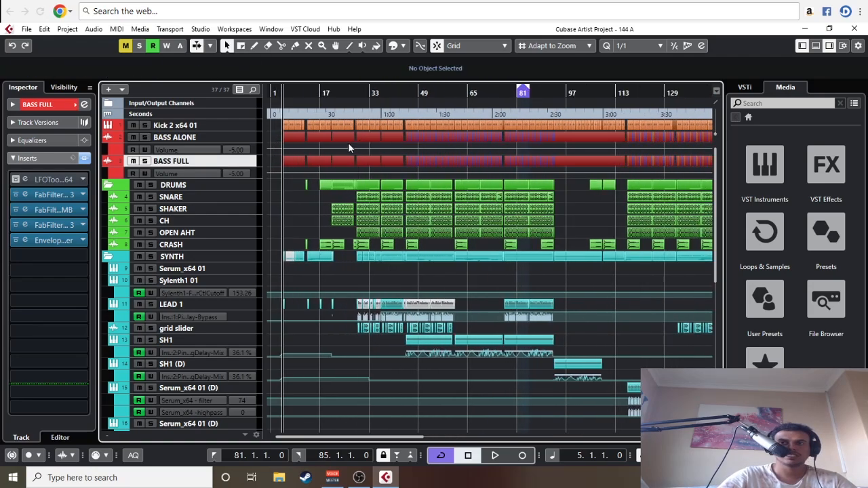
{"action": "left_click", "coordinate": [205, 138]}
{"action": "left_click", "coordinate": [29, 197]}
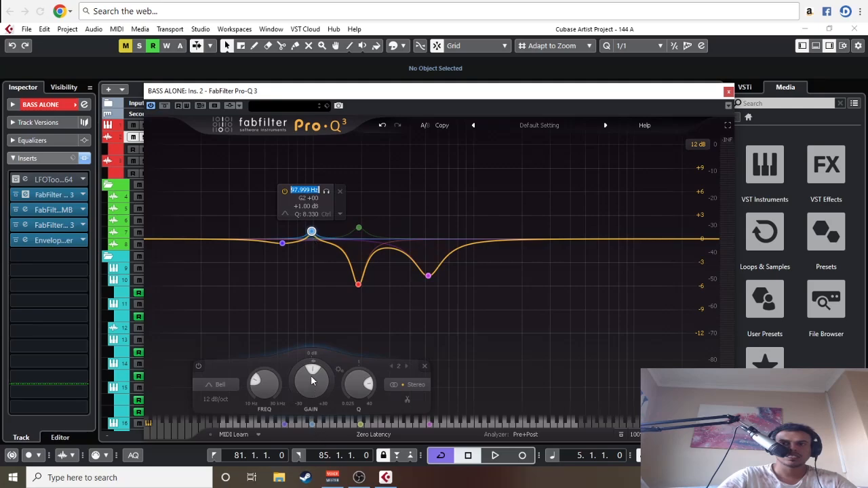
{"action": "double_click", "coordinate": [311, 369]}
{"action": "type", "text": "-2"}
{"action": "key", "text": "Return"}
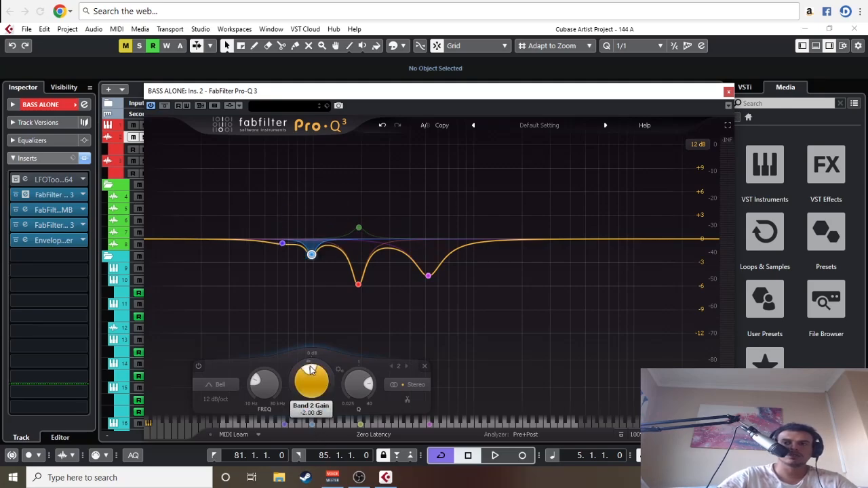
{"action": "left_click", "coordinate": [729, 92]}
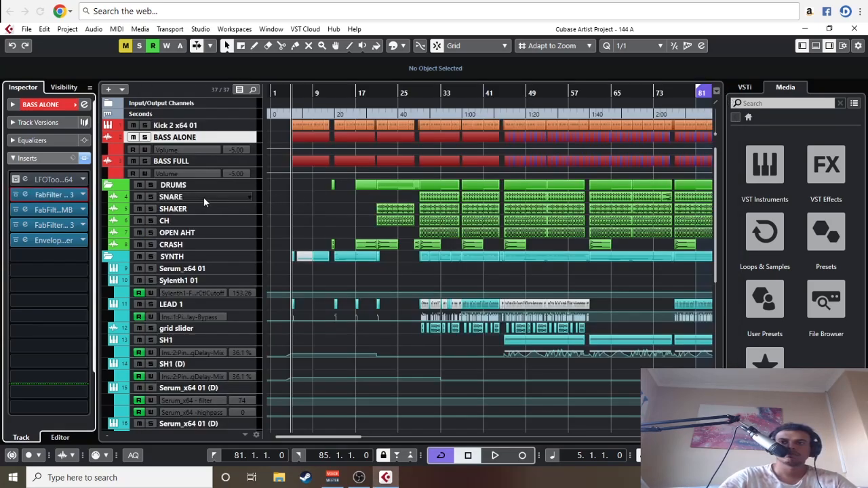
Step: Set the 98 Hz band's gain to +3 dB in the second-insert Pro-Q 3 on BASS FULL, then close it
{"action": "left_click", "coordinate": [182, 163]}
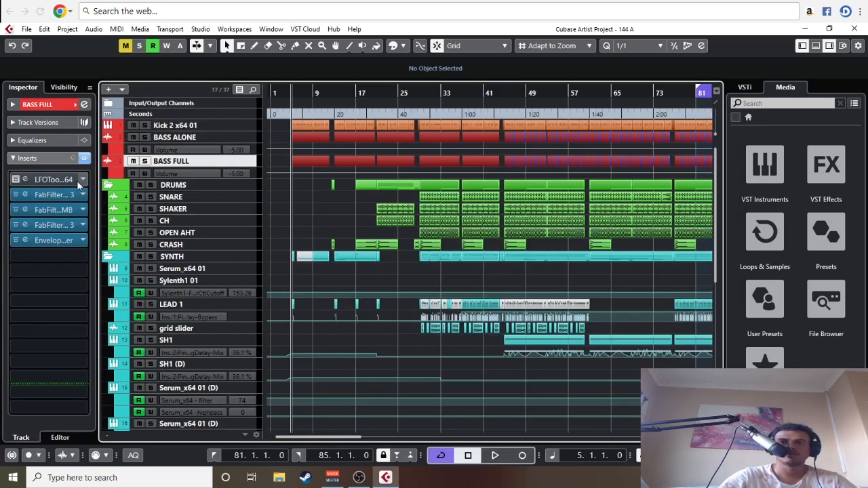
{"action": "left_click", "coordinate": [24, 195]}
{"action": "left_click", "coordinate": [306, 212]}
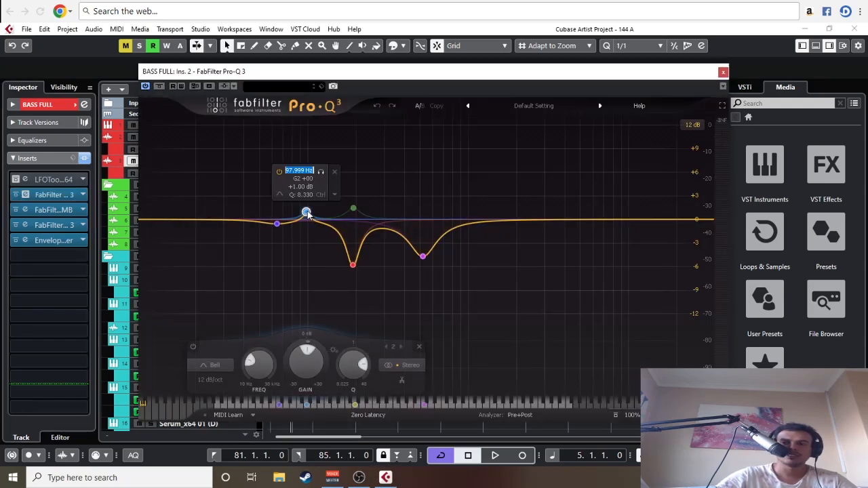
{"action": "scroll", "coordinate": [308, 353], "scroll_direction": "up", "scroll_amount": 2}
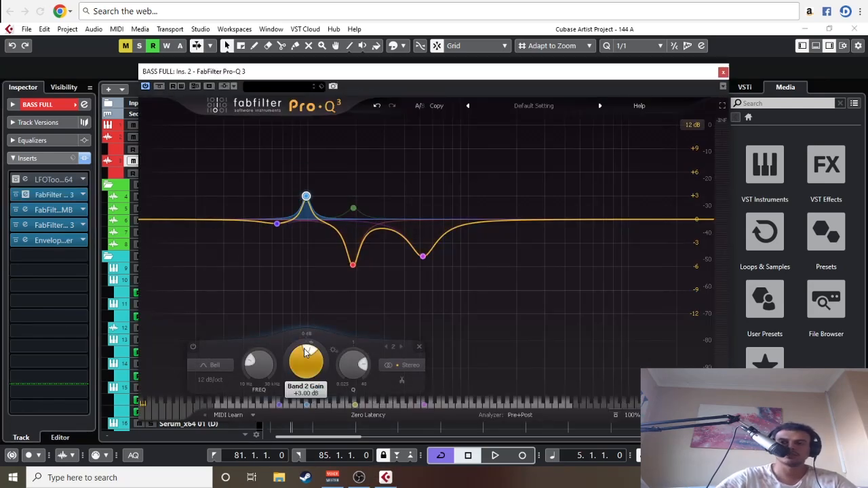
{"action": "left_click", "coordinate": [723, 71]}
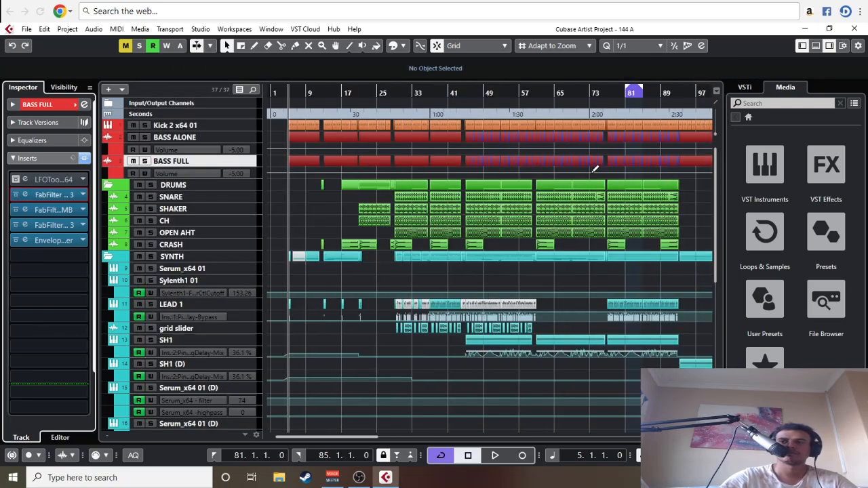
{"action": "scroll", "coordinate": [573, 191], "scroll_direction": "down", "scroll_amount": 6}
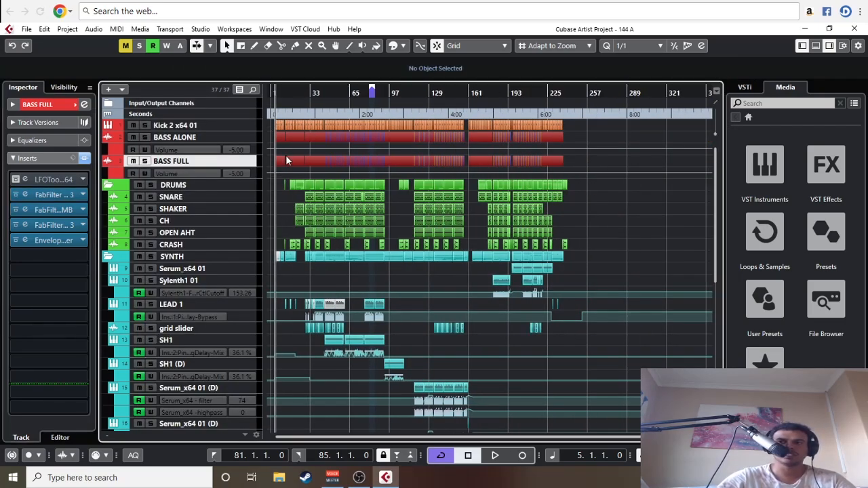
{"action": "scroll", "coordinate": [658, 228], "scroll_direction": "up", "scroll_amount": 1}
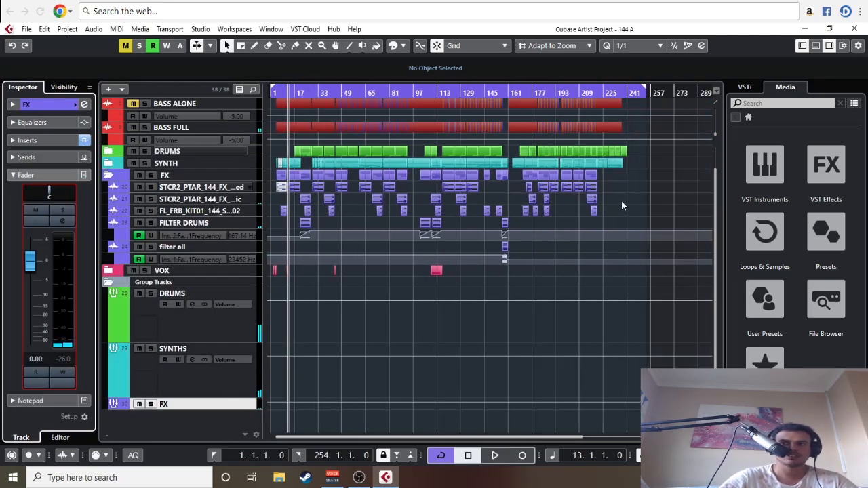
{"action": "left_click_drag", "start_coordinate": [622, 200], "coordinate": [296, 214]}
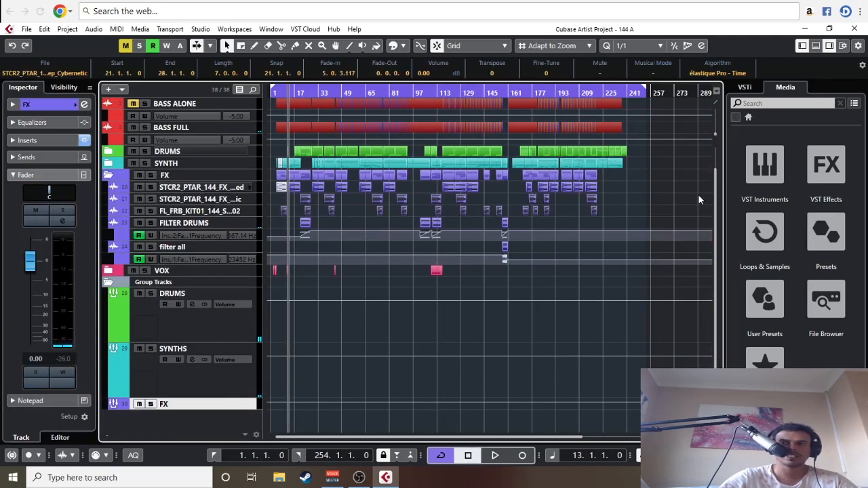
{"action": "left_click", "coordinate": [676, 197]}
Step: Place the playhead at bar 11, near the end of the first bass section
{"action": "scroll", "coordinate": [451, 228], "scroll_direction": "up", "scroll_amount": 5}
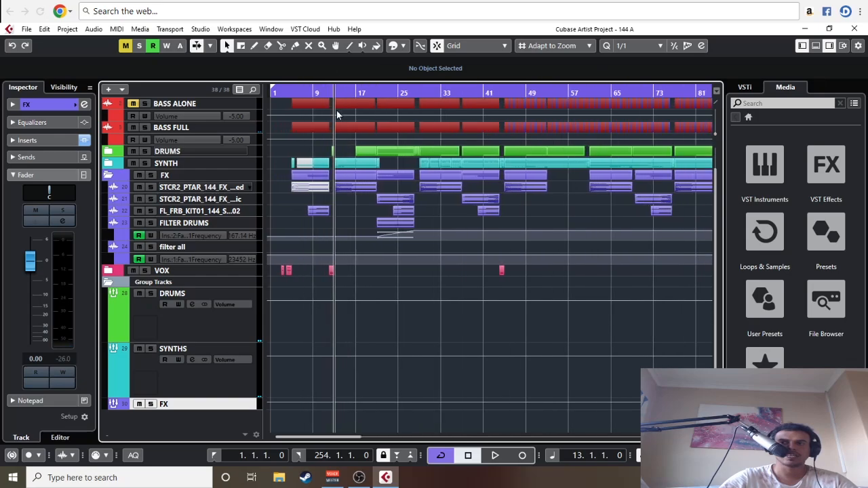
{"action": "key", "text": "h"}
{"action": "key", "text": "h"}
{"action": "key", "text": "h"}
{"action": "left_click", "coordinate": [360, 91]}
{"action": "key", "text": "g"}
{"action": "key", "text": "g"}
{"action": "key", "text": "g"}
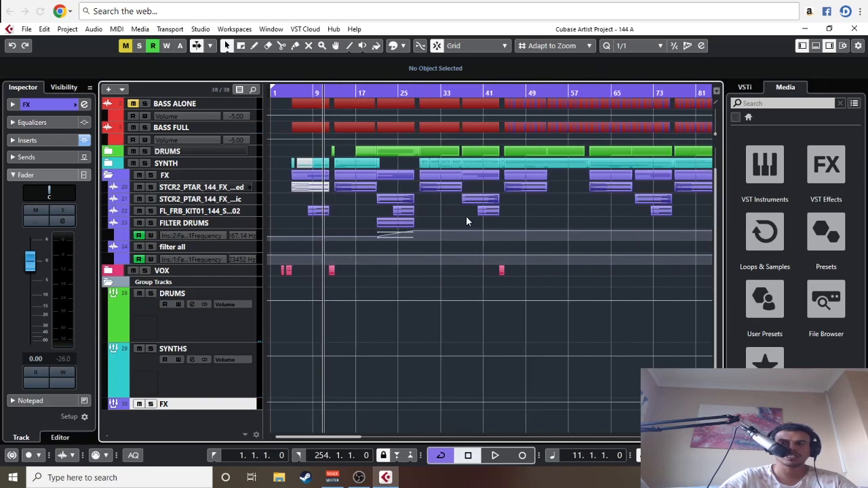
{"action": "scroll", "coordinate": [466, 216], "scroll_direction": "up", "scroll_amount": 2}
{"action": "key", "text": "g"}
{"action": "key", "text": "g"}
{"action": "key", "text": "g"}
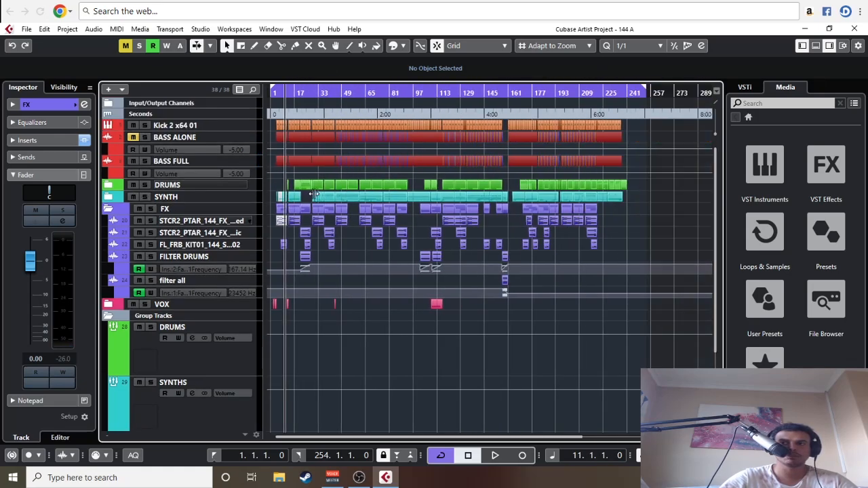
{"action": "key", "text": "g"}
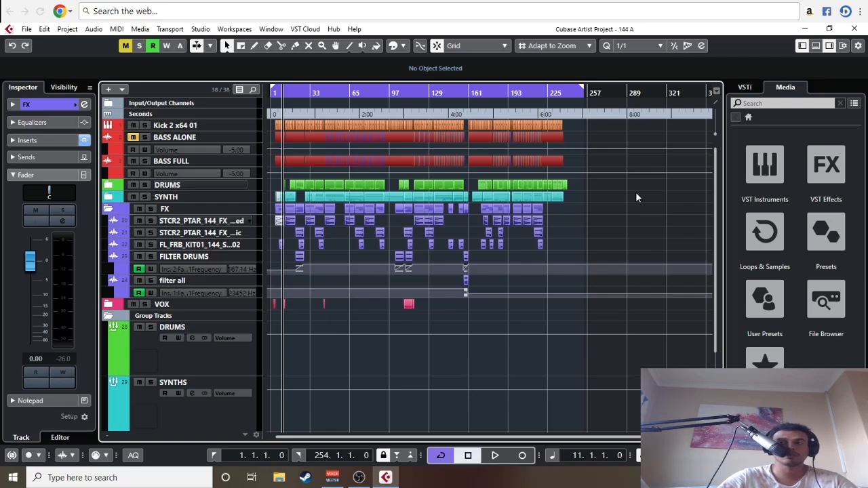
Step: Load the REFERENCE plug-in into the first insert slot of the Stereo Out channel
{"action": "key", "text": "h"}
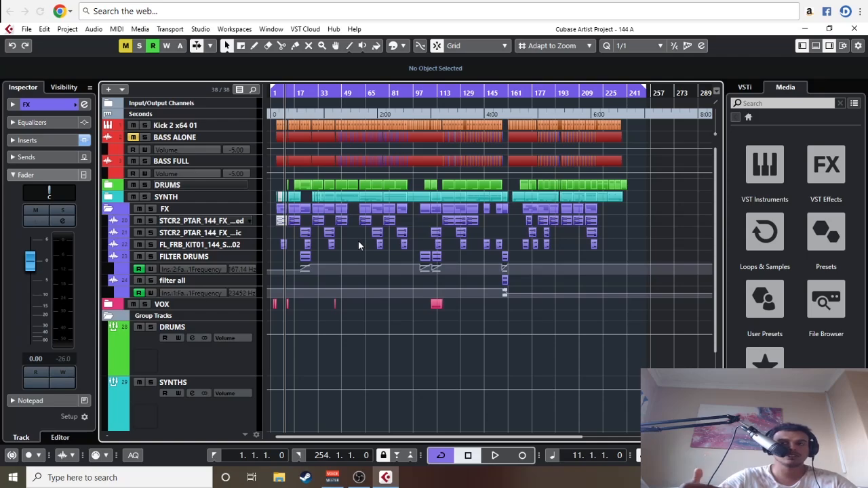
{"action": "key", "text": "g"}
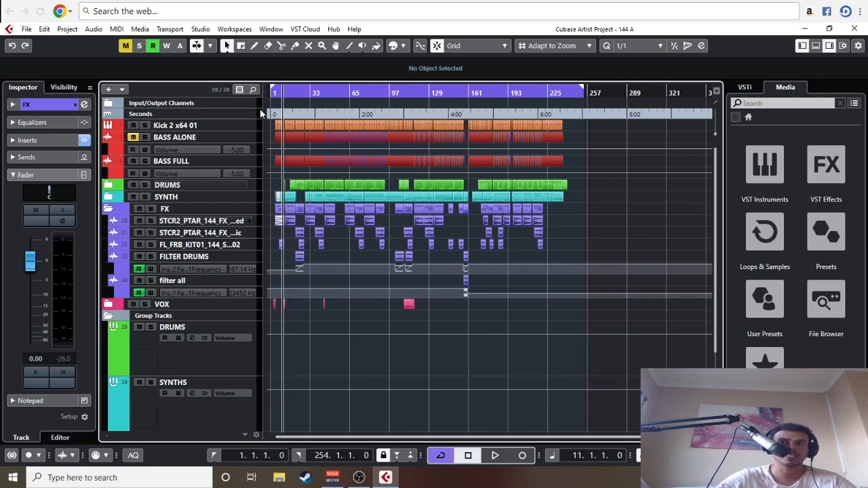
{"action": "left_click", "coordinate": [116, 211]}
{"action": "key", "text": "F3"}
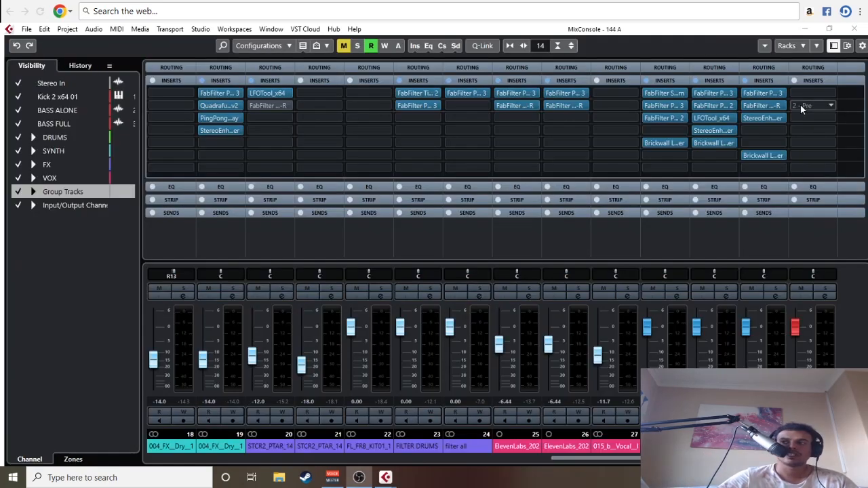
{"action": "left_click", "coordinate": [807, 93]}
{"action": "type", "text": "REF"}
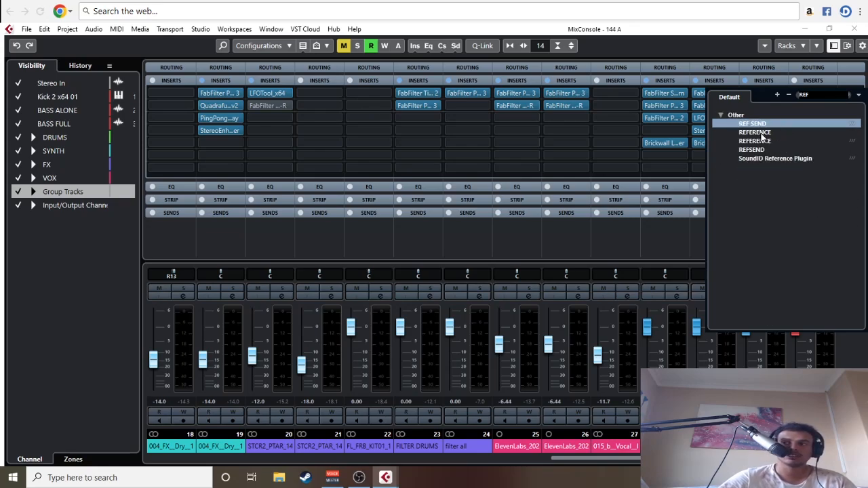
{"action": "left_click", "coordinate": [761, 135]}
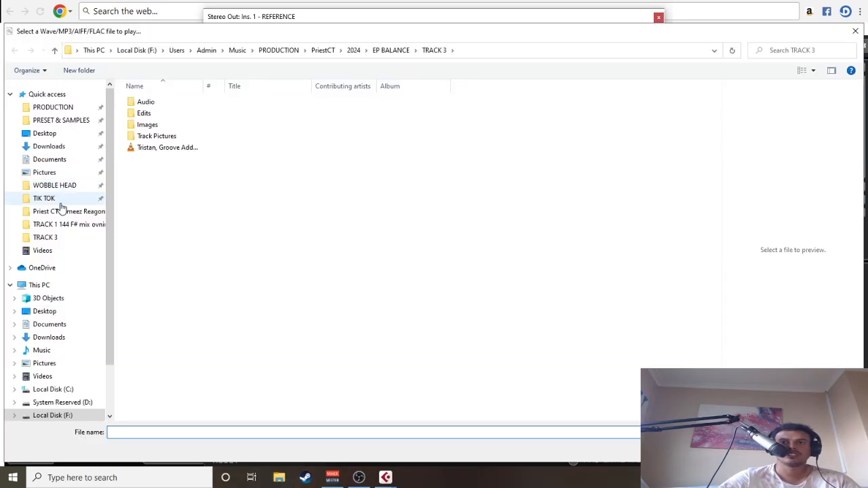
Step: Load the file Avalon - Another Dimension from the Avalon music folder as the reference track and return to the project window
{"action": "left_click", "coordinate": [54, 108]}
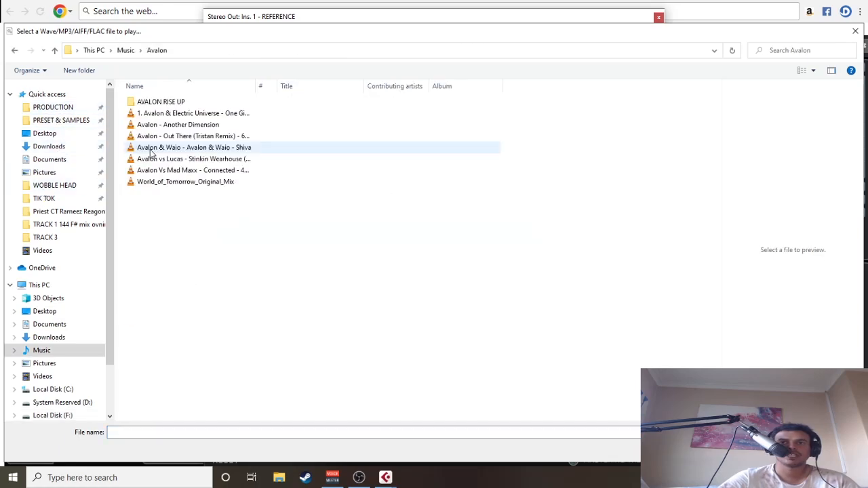
{"action": "double_click", "coordinate": [216, 125]}
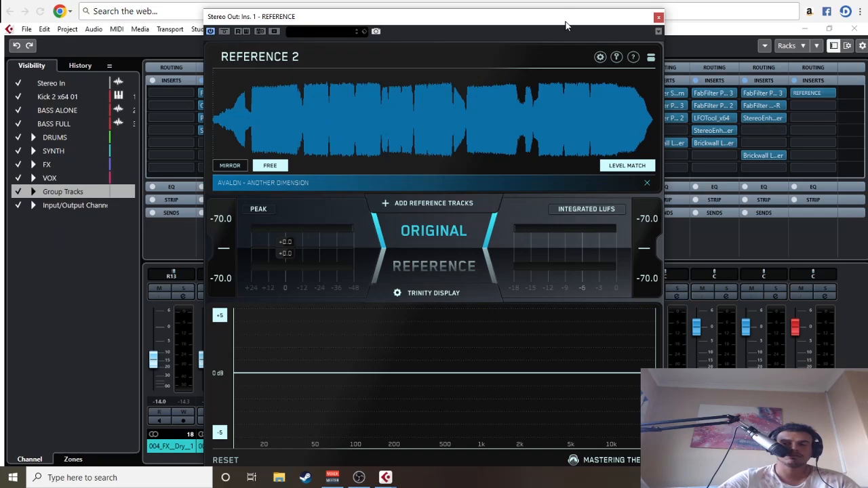
{"action": "left_click_drag", "start_coordinate": [567, 26], "coordinate": [534, 46]}
{"action": "key", "text": "F3"}
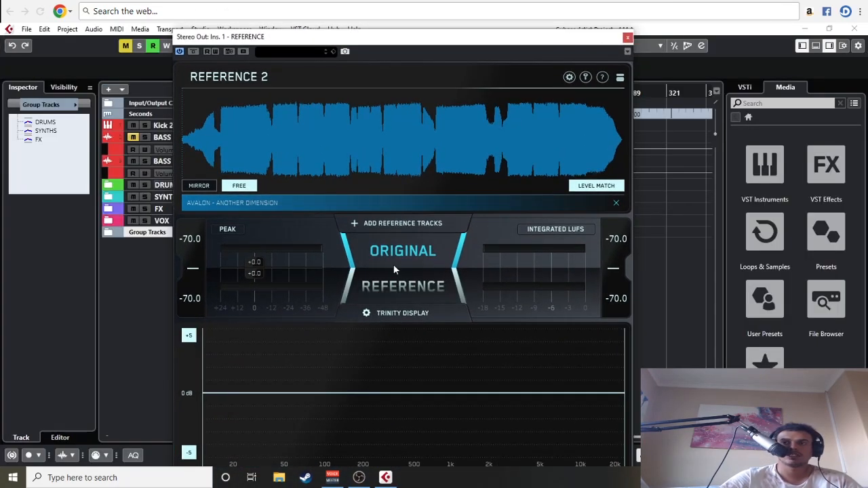
Step: Loop a short section just after the midpoint dip in the reference waveform and remove the tiny loop near its start
{"action": "left_click", "coordinate": [222, 140]}
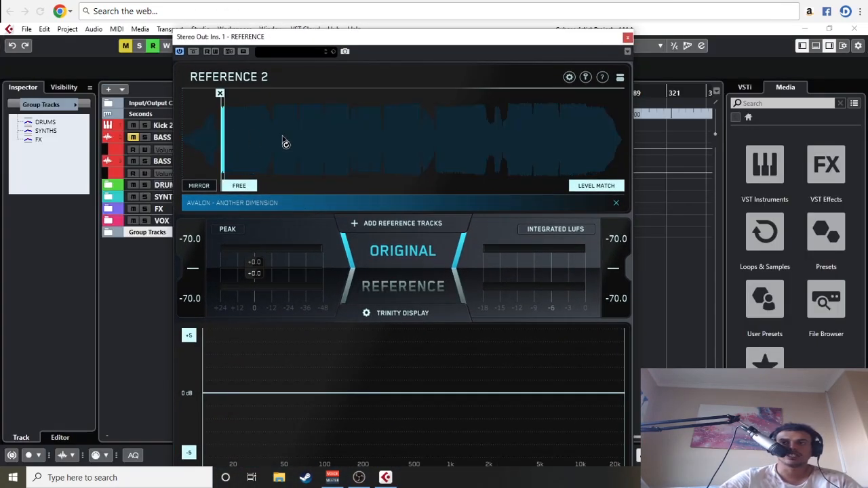
{"action": "left_click", "coordinate": [443, 124]}
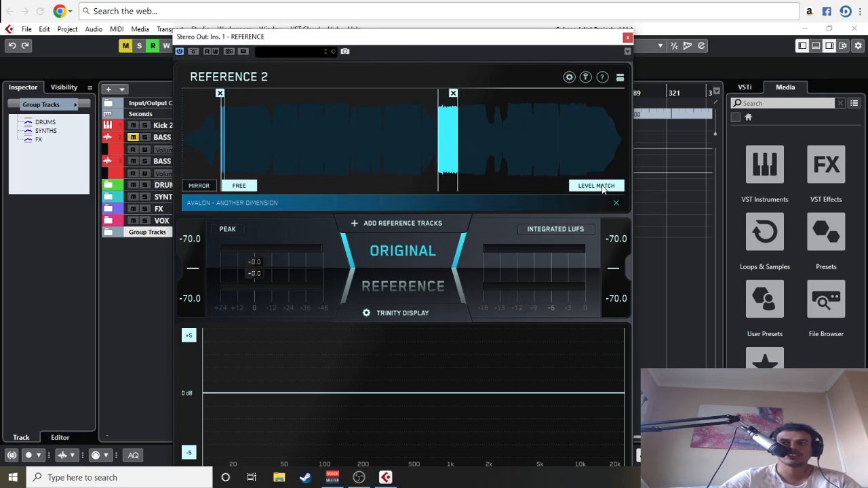
{"action": "left_click_drag", "start_coordinate": [556, 48], "coordinate": [599, 302]}
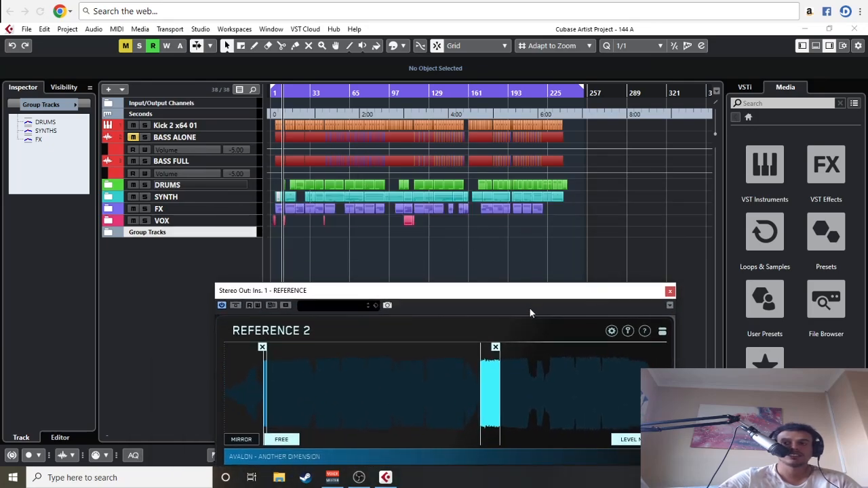
{"action": "left_click_drag", "start_coordinate": [531, 292], "coordinate": [464, 84]}
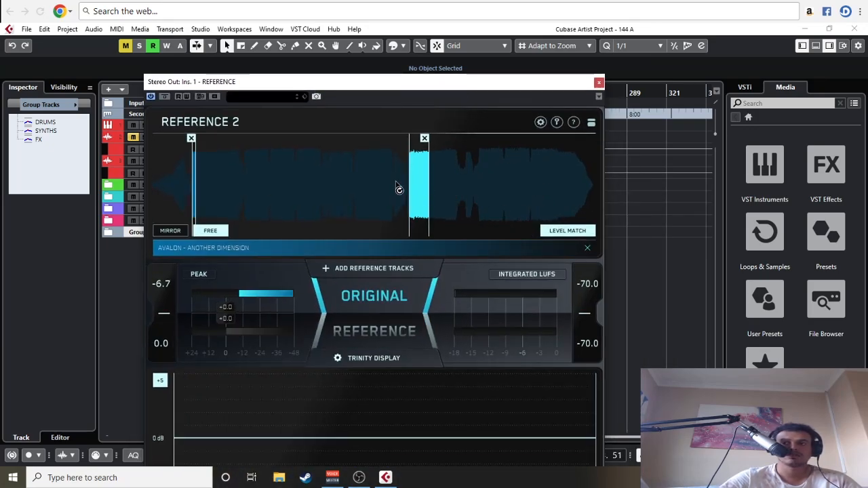
{"action": "left_click", "coordinate": [191, 139]}
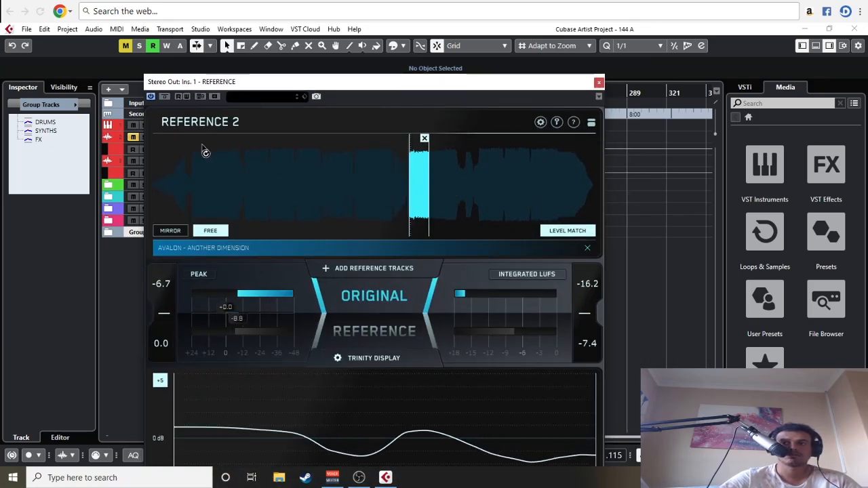
Step: Toggle REFERENCE 2 monitoring between ORIGINAL and REFERENCE, finishing on ORIGINAL with the whole plug-in display in view
{"action": "left_click", "coordinate": [387, 332]}
{"action": "left_click", "coordinate": [384, 307]}
{"action": "left_click", "coordinate": [385, 326]}
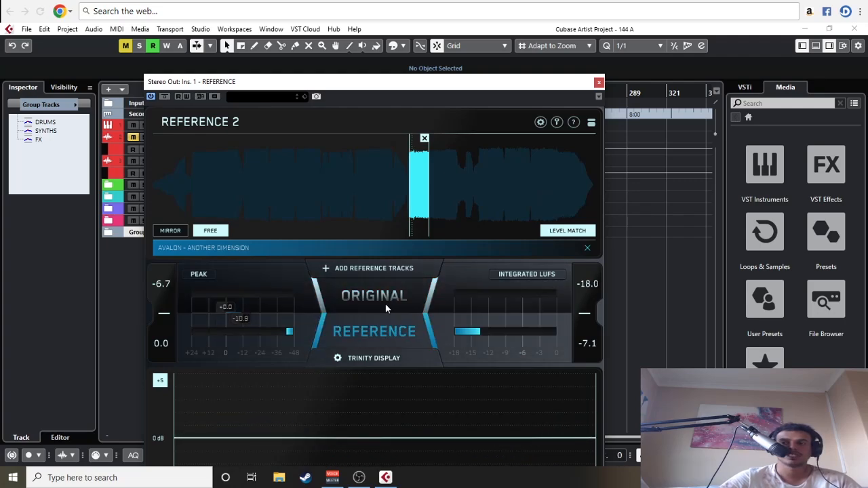
{"action": "left_click", "coordinate": [385, 304]}
{"action": "left_click", "coordinate": [386, 325]}
{"action": "left_click", "coordinate": [386, 292]}
{"action": "left_click_drag", "start_coordinate": [412, 89], "coordinate": [448, 26]}
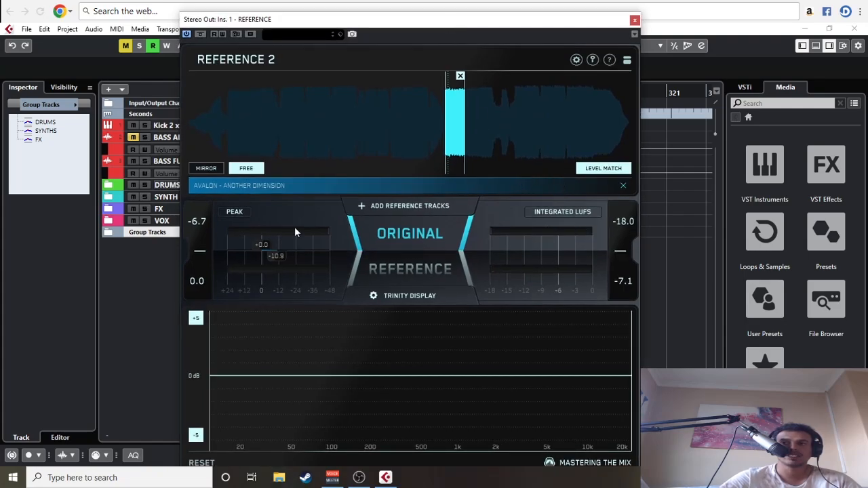
Step: Play the project from bar 11, compare it with the looped reference section by alternating ORIGINAL and REFERENCE, and close the plug-in
{"action": "key", "text": "space"}
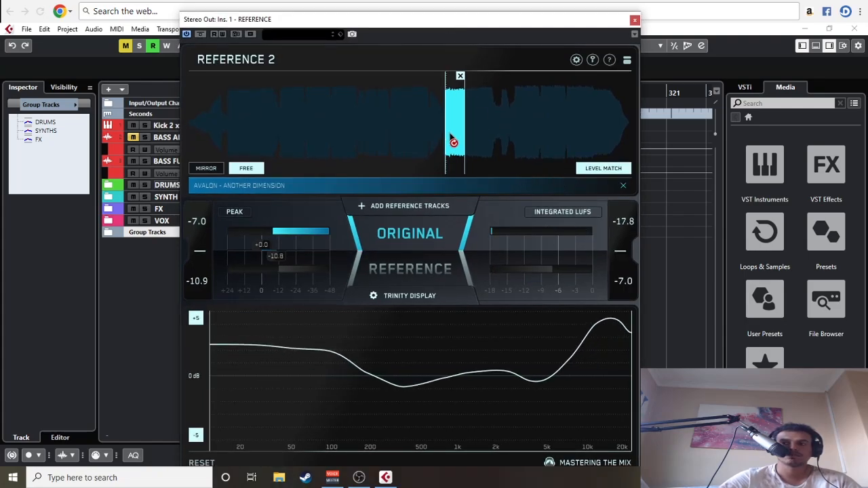
{"action": "left_click", "coordinate": [424, 276]}
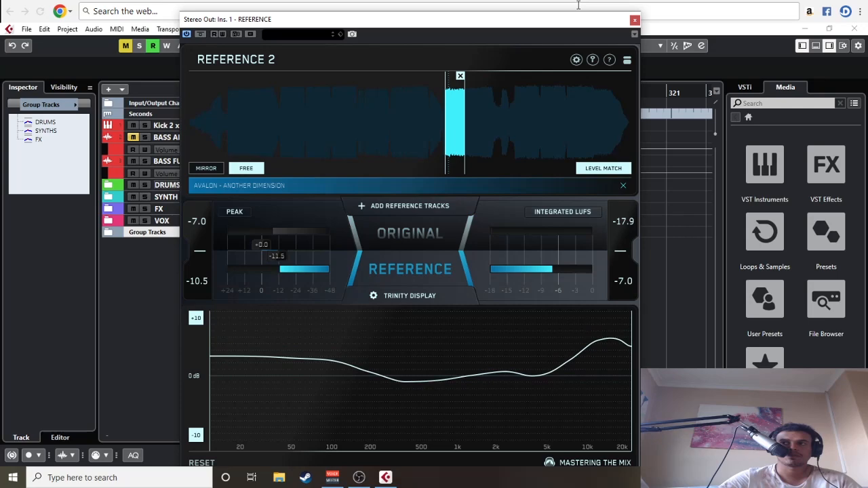
{"action": "left_click", "coordinate": [432, 247]}
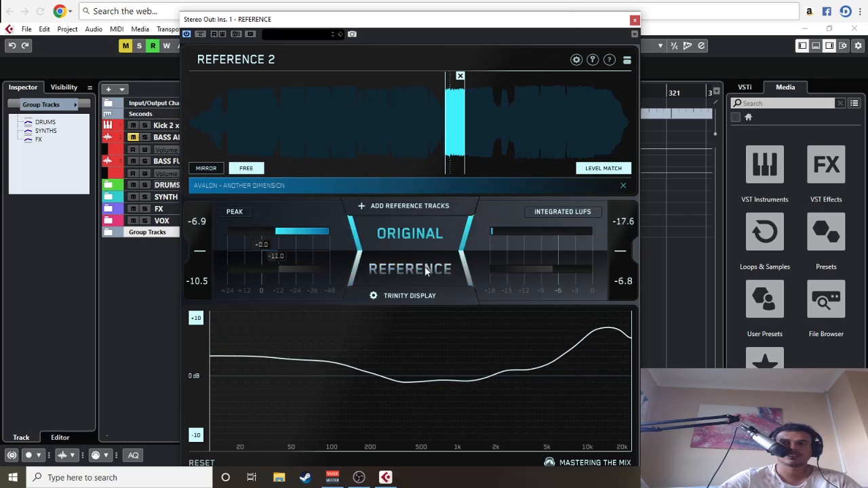
{"action": "left_click", "coordinate": [426, 271]}
{"action": "left_click", "coordinate": [434, 234]}
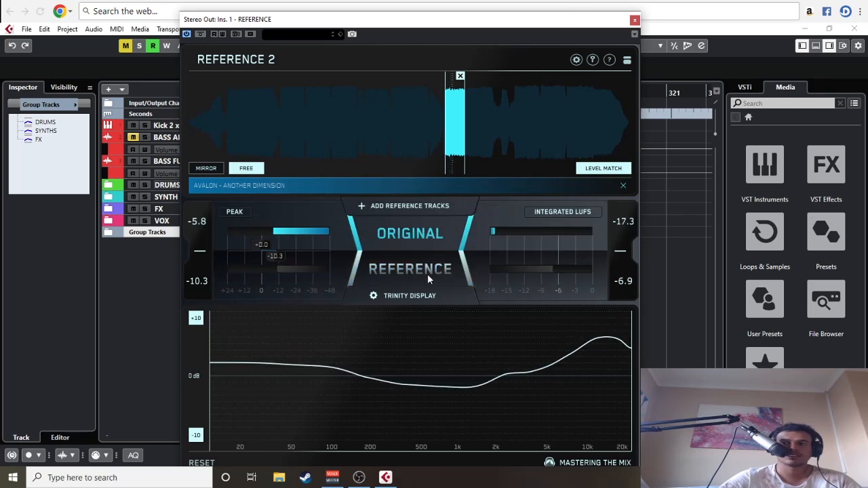
{"action": "left_click", "coordinate": [428, 274]}
{"action": "left_click", "coordinate": [435, 233]}
{"action": "left_click", "coordinate": [444, 235]}
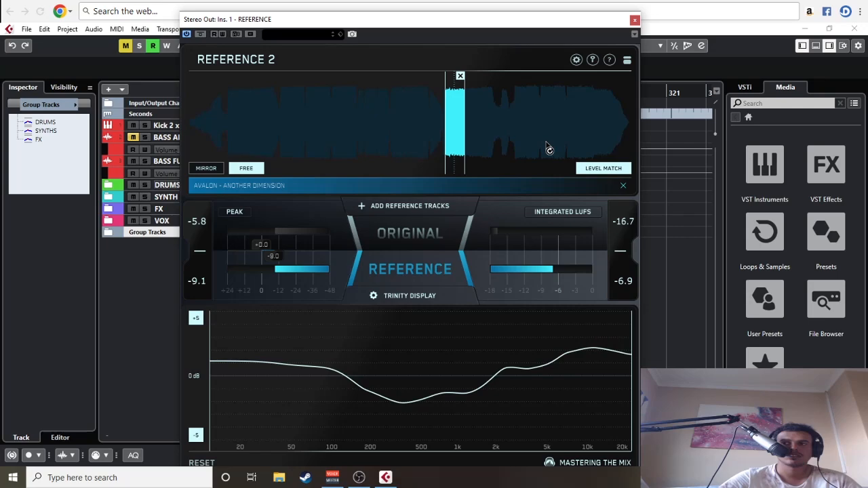
{"action": "left_click", "coordinate": [636, 20]}
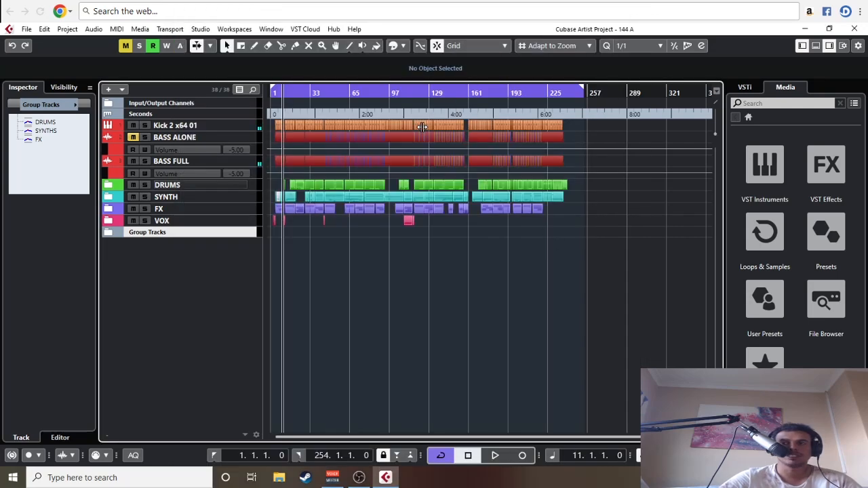
Step: Set the cycle range from bar 61 to bar 77 and start playback
{"action": "left_click_drag", "start_coordinate": [353, 94], "coordinate": [355, 107]}
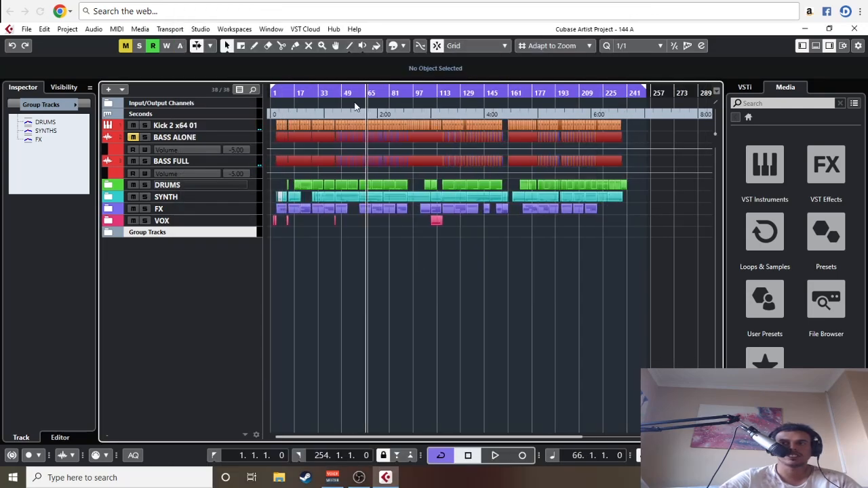
{"action": "key", "text": "h"}
{"action": "key", "text": "h"}
{"action": "key", "text": "h"}
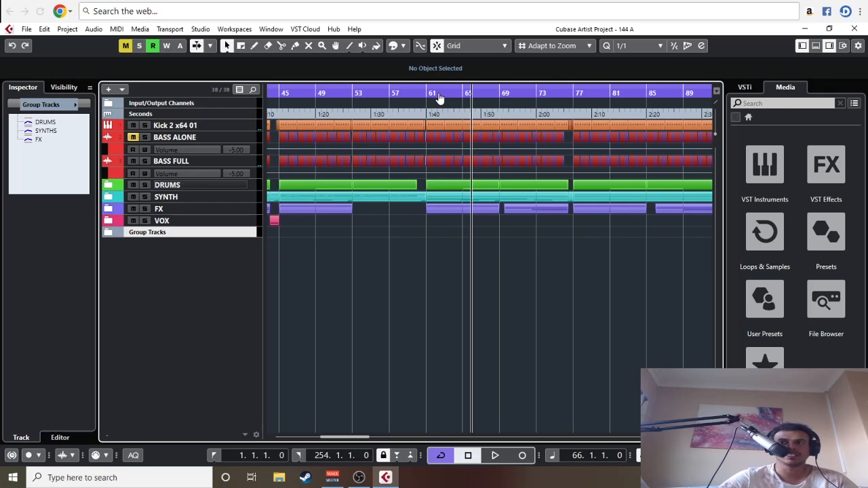
{"action": "left_click_drag", "start_coordinate": [439, 98], "coordinate": [570, 95]}
{"action": "key", "text": "space"}
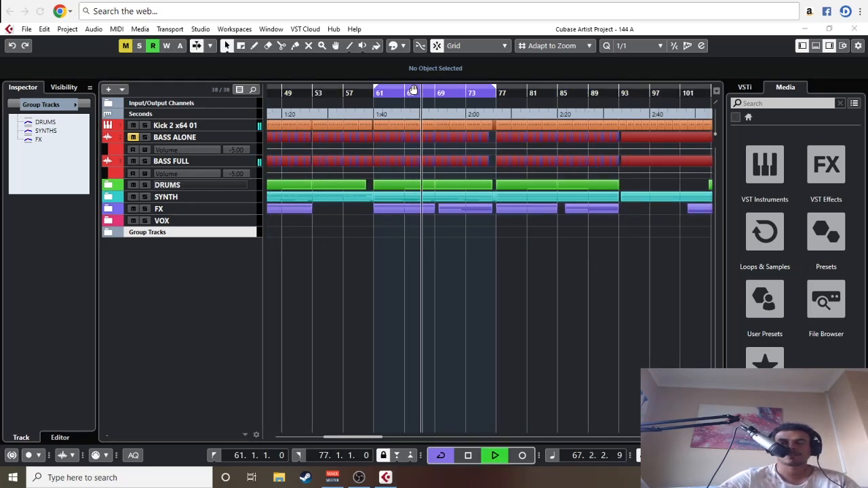
Step: Move the cycle range to bars 77 to 93, play from its start, and stop playback
{"action": "left_click_drag", "start_coordinate": [413, 91], "coordinate": [535, 90]}
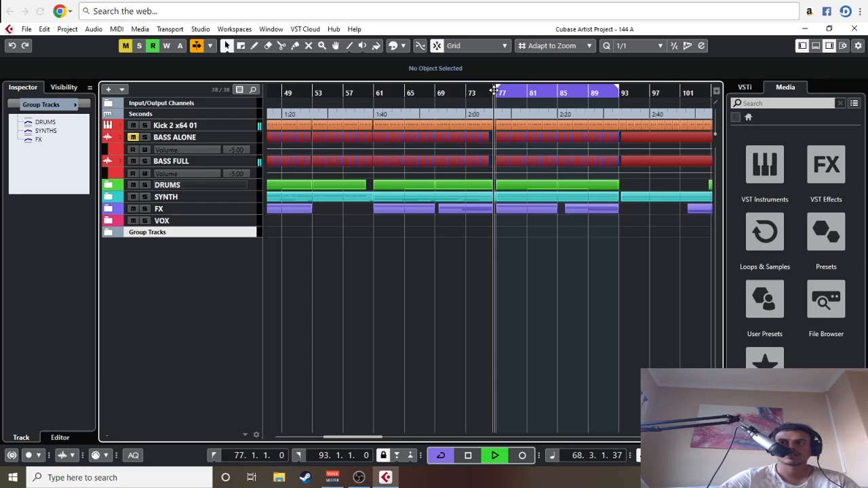
{"action": "left_click", "coordinate": [495, 90]}
{"action": "key", "text": "g"}
{"action": "key", "text": "g"}
{"action": "key", "text": "g"}
{"action": "key", "text": "g"}
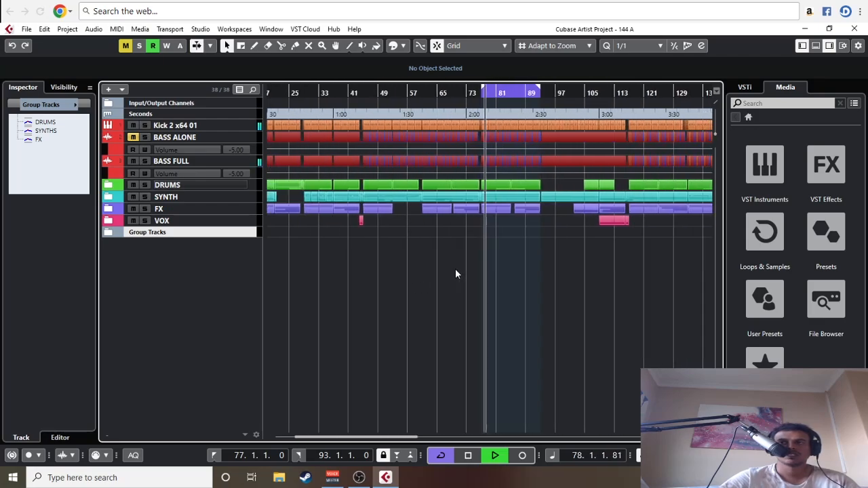
{"action": "scroll", "coordinate": [456, 270], "scroll_direction": "right", "scroll_amount": 2}
{"action": "key", "text": "space"}
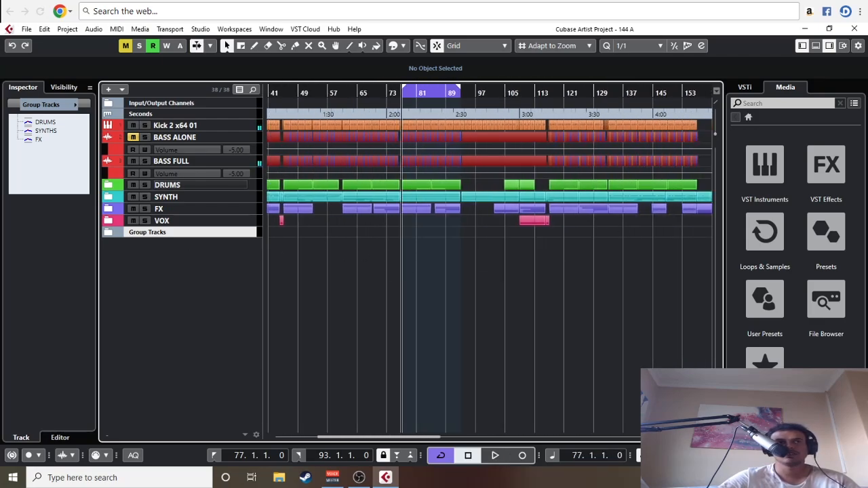
Step: Reopen the REFERENCE plug-in on Stereo Out and loop a short section of the waveform right after the second breakdown
{"action": "key", "text": "F3"}
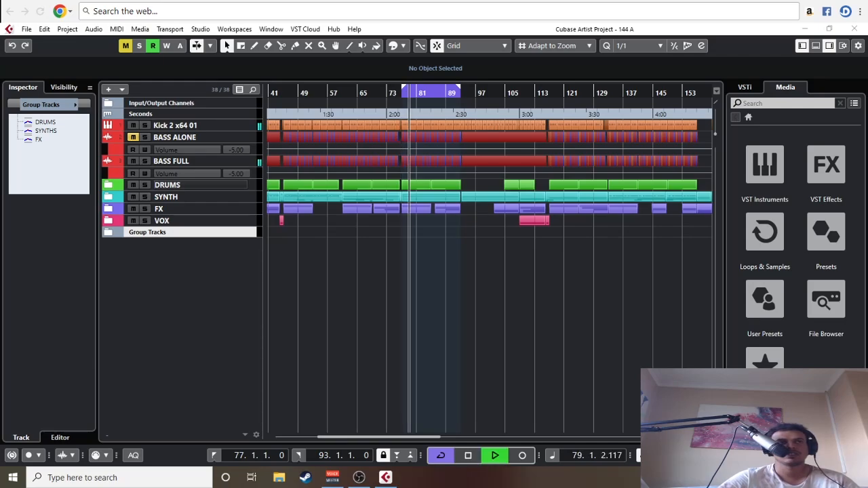
{"action": "key", "text": "space"}
{"action": "left_click_drag", "start_coordinate": [0, 35], "coordinate": [364, 16]}
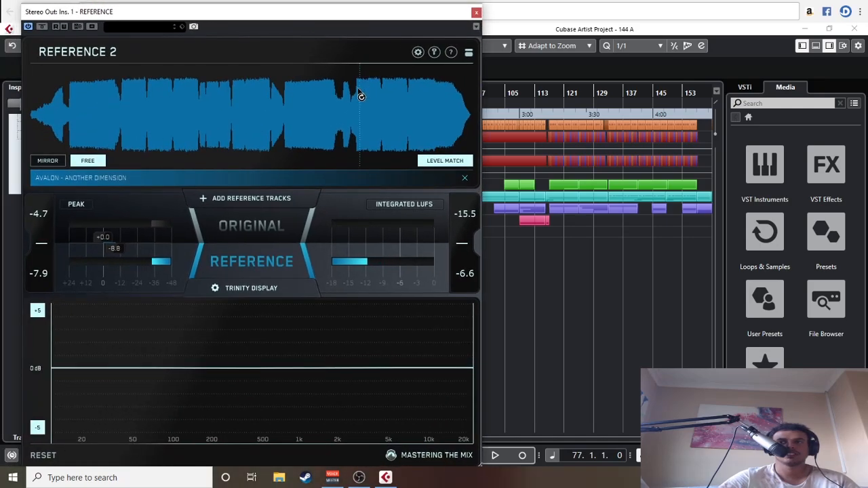
{"action": "left_click_drag", "start_coordinate": [360, 96], "coordinate": [367, 101]}
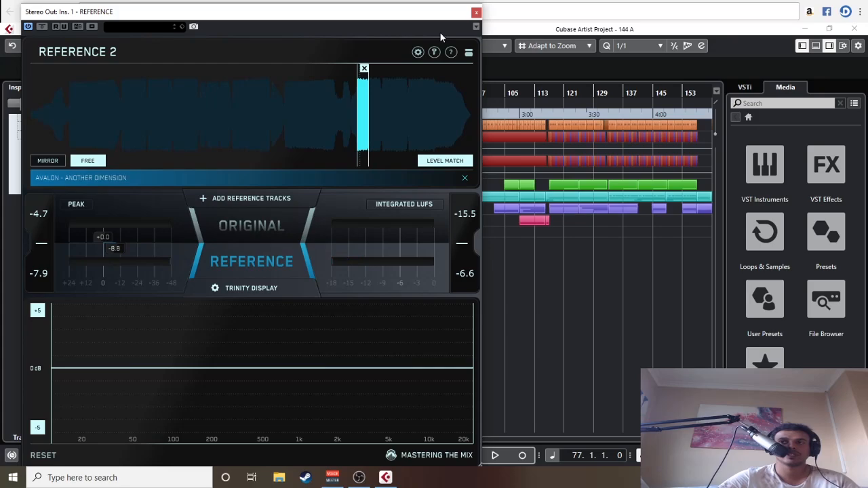
{"action": "left_click_drag", "start_coordinate": [439, 12], "coordinate": [479, 223]}
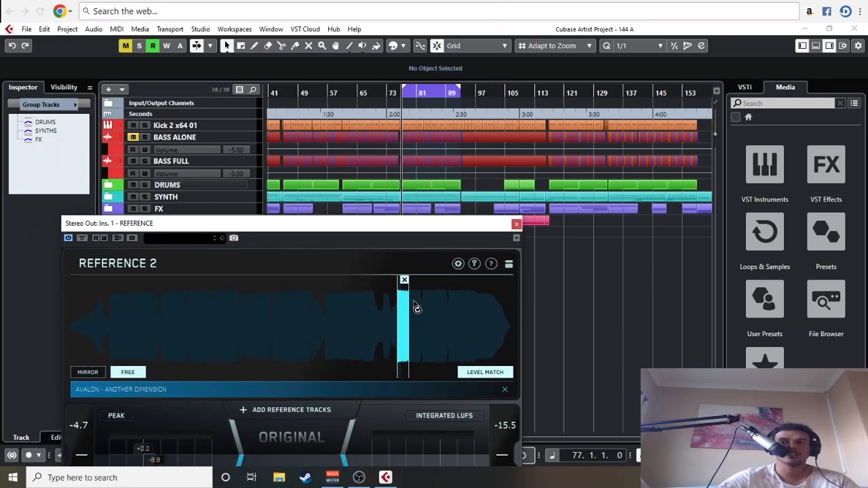
{"action": "left_click_drag", "start_coordinate": [405, 233], "coordinate": [470, 7]}
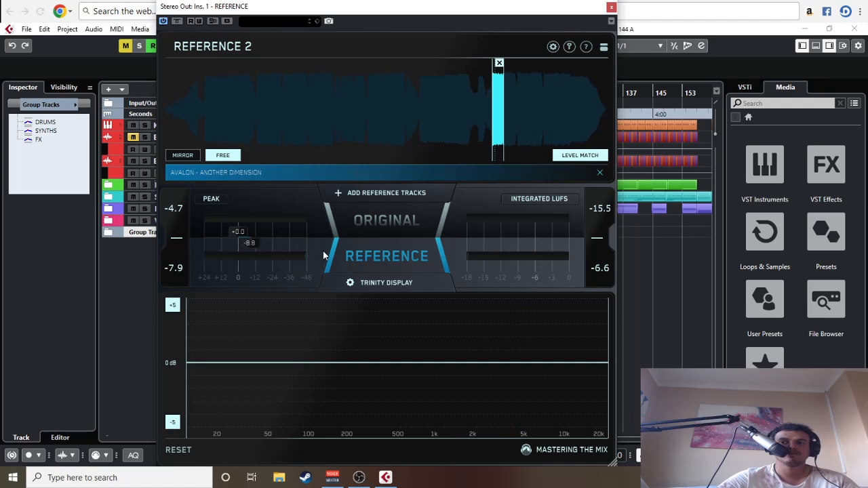
{"action": "left_click_drag", "start_coordinate": [415, 13], "coordinate": [418, 9]}
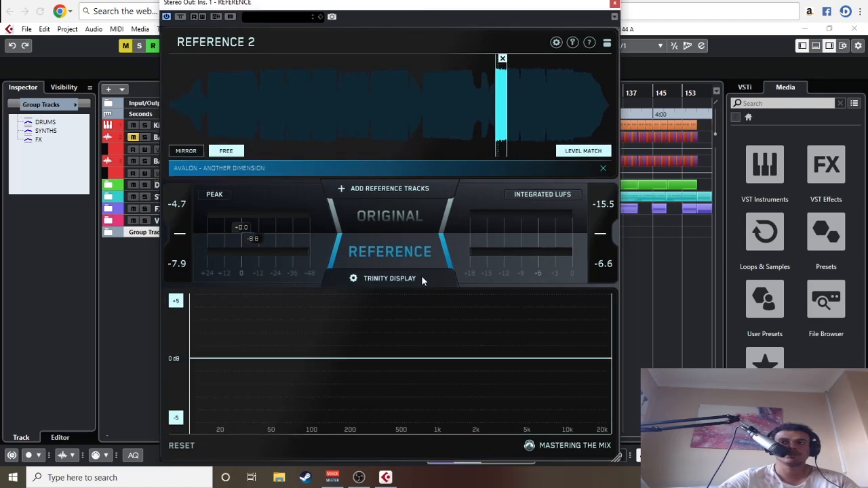
Step: Play the cycle from bar 77 and compare the mix with the new reference loop by switching between ORIGINAL and REFERENCE
{"action": "key", "text": "space"}
{"action": "left_click", "coordinate": [390, 252]}
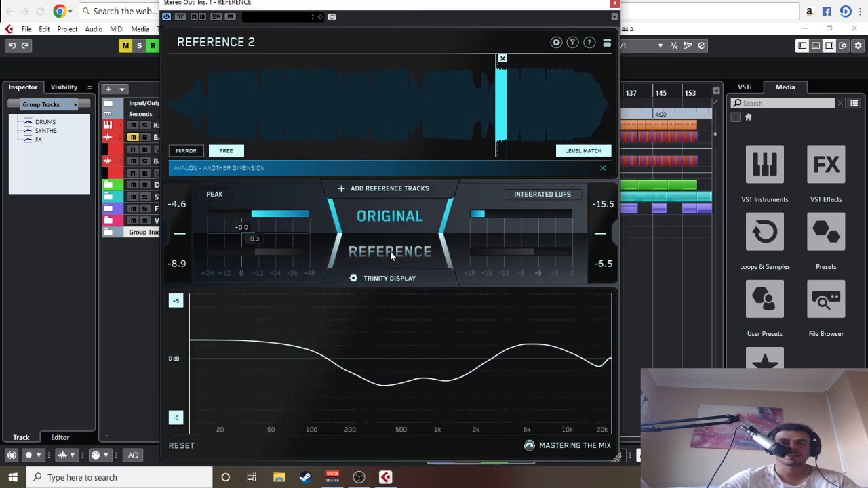
{"action": "left_click", "coordinate": [390, 252]}
{"action": "left_click", "coordinate": [390, 252]}
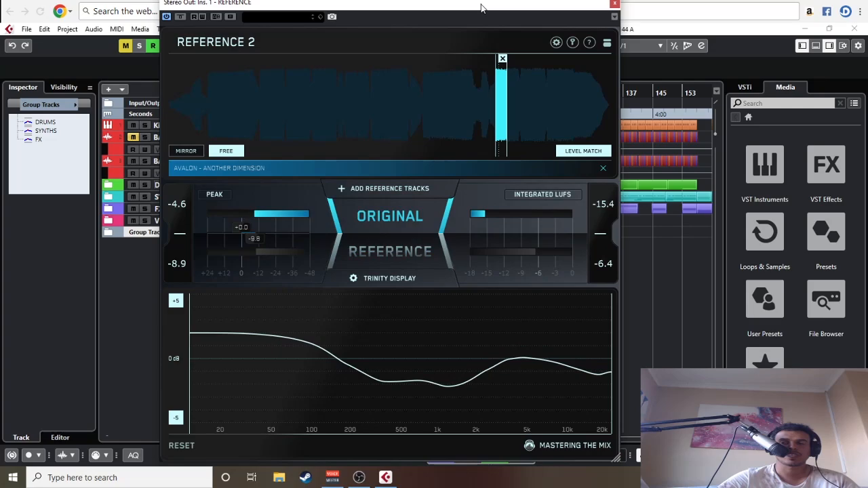
Step: Open the MixConsole and move the REFERENCE plug-in on Stereo Out to the second insert slot
{"action": "left_click_drag", "start_coordinate": [481, 8], "coordinate": [450, 15]}
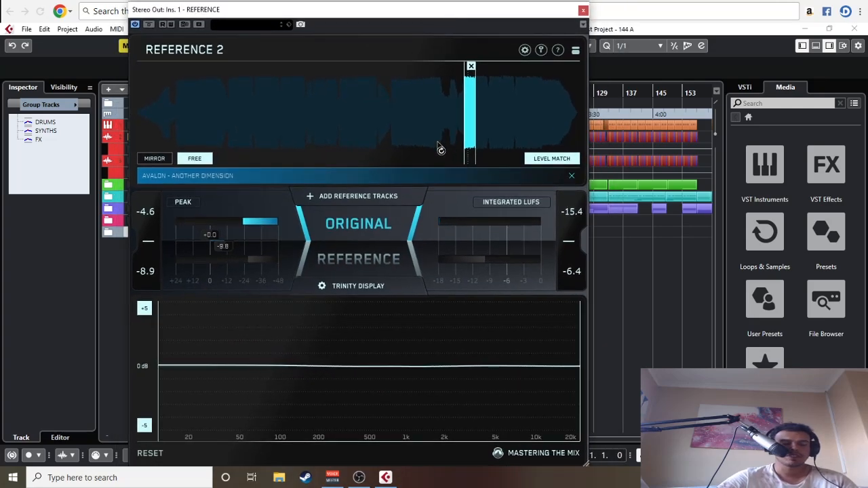
{"action": "key", "text": "F3"}
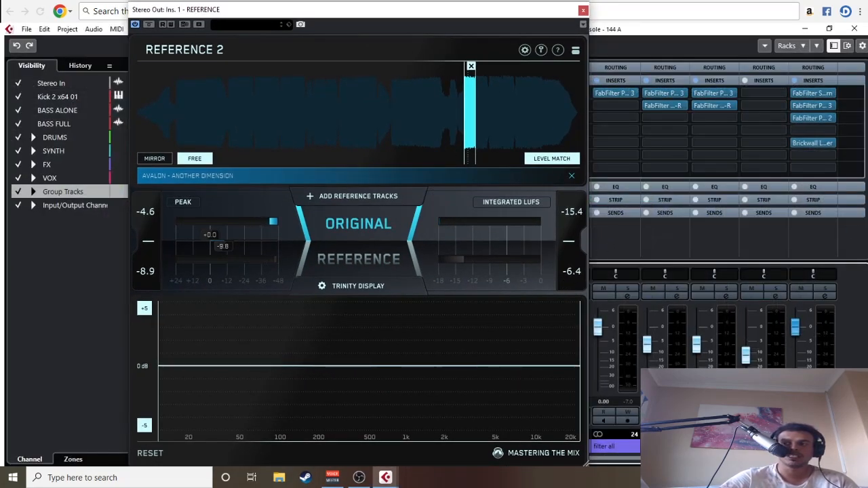
{"action": "scroll", "coordinate": [809, 102], "scroll_direction": "down", "scroll_amount": 3}
{"action": "left_click_drag", "start_coordinate": [813, 94], "coordinate": [812, 106]}
Step: Load FabFilter Pro-Q 3 into the first insert slot of Stereo Out and open its editor
{"action": "left_click", "coordinate": [810, 95]}
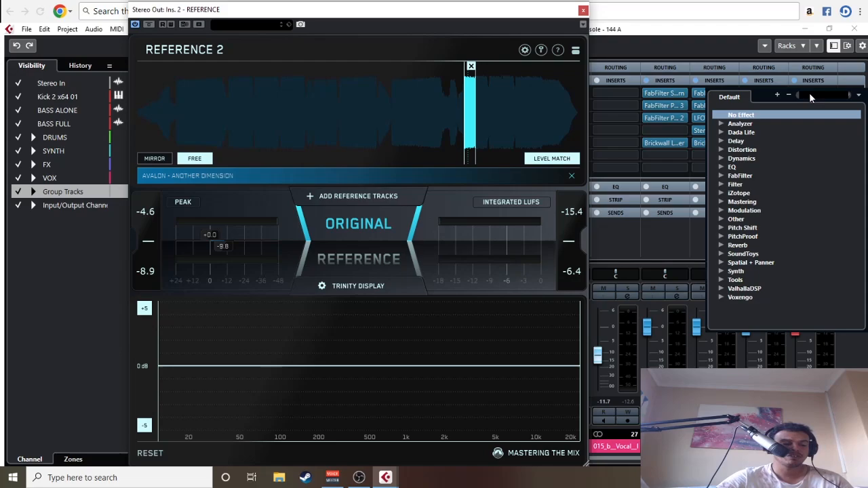
{"action": "type", "text": "EQ"}
{"action": "left_click", "coordinate": [772, 169]}
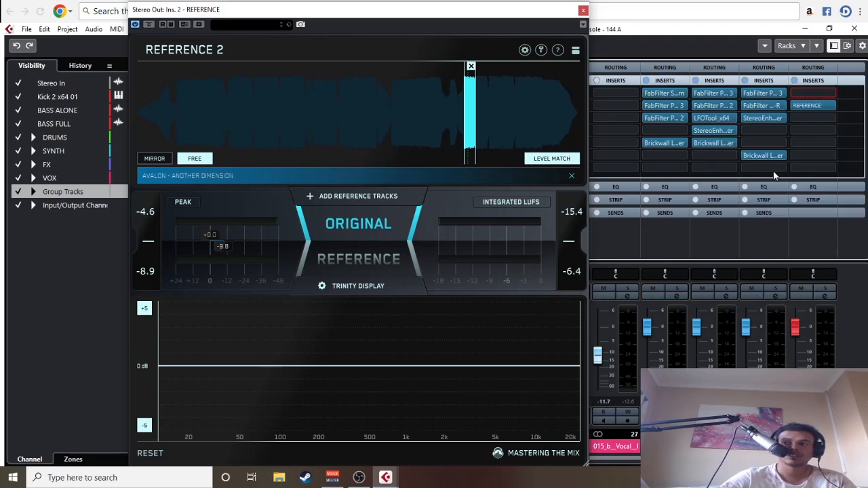
{"action": "double_click", "coordinate": [803, 95]}
Step: Shrink the Pro-Q 3 window and arrange it side by side with the REFERENCE window
{"action": "left_click_drag", "start_coordinate": [485, 8], "coordinate": [386, 2]}
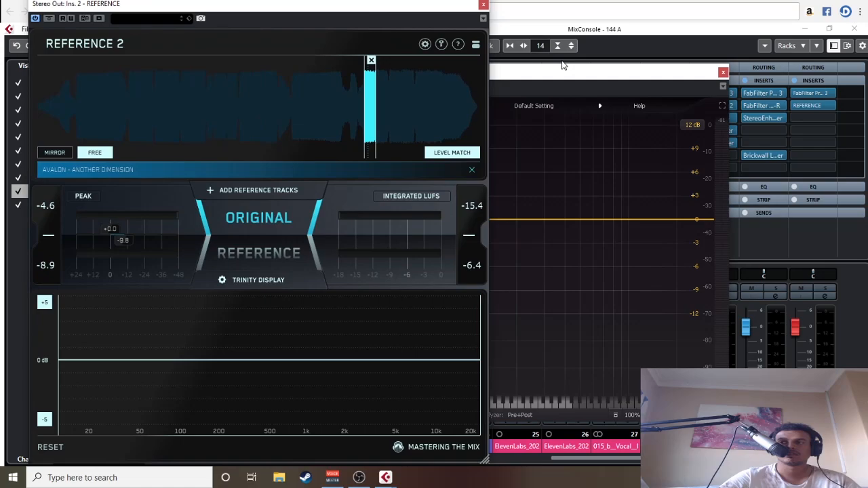
{"action": "left_click_drag", "start_coordinate": [562, 76], "coordinate": [599, 65]}
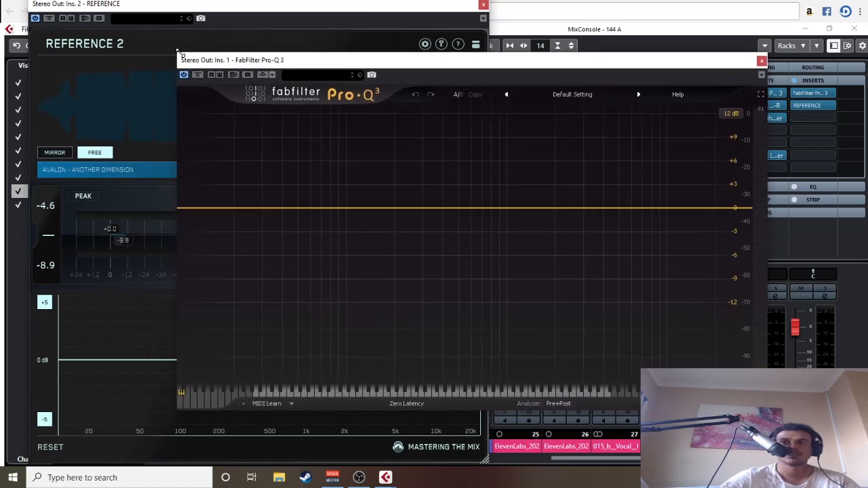
{"action": "left_click_drag", "start_coordinate": [178, 52], "coordinate": [429, 188]}
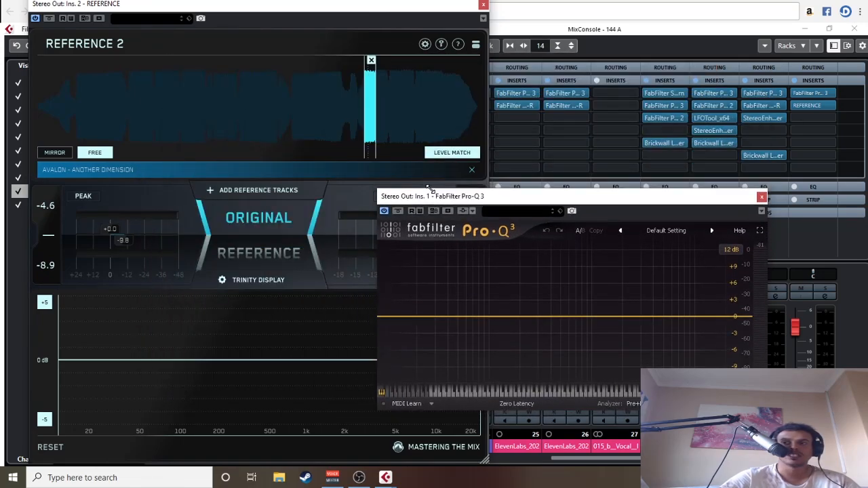
{"action": "left_click_drag", "start_coordinate": [501, 196], "coordinate": [580, 96]}
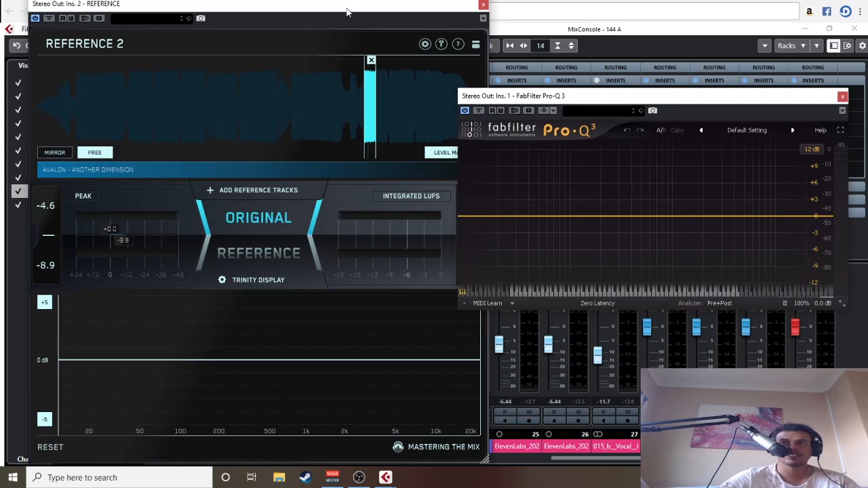
{"action": "left_click_drag", "start_coordinate": [346, 10], "coordinate": [321, 12]}
{"action": "left_click_drag", "start_coordinate": [550, 98], "coordinate": [585, 70]}
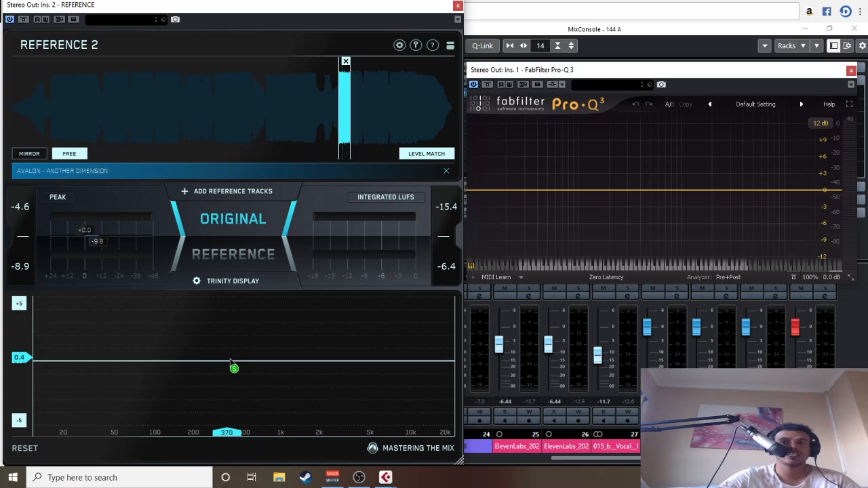
{"action": "left_click_drag", "start_coordinate": [243, 14], "coordinate": [248, 8]}
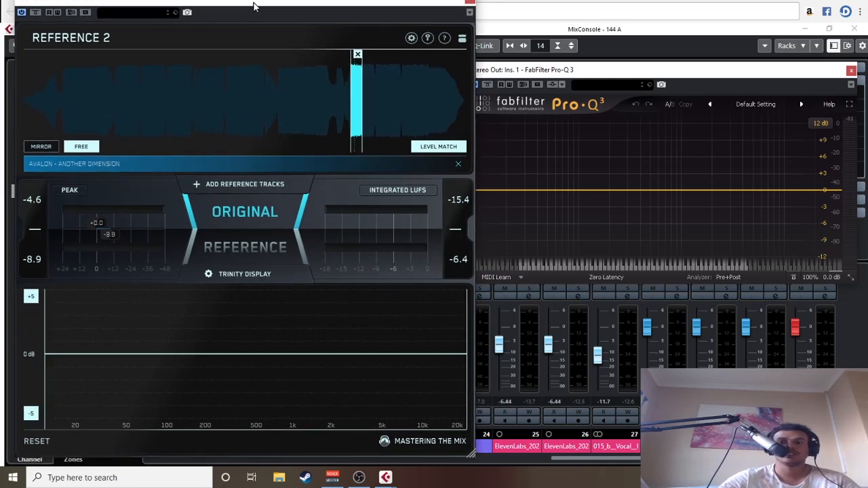
Step: Enable Punch Dots and Stereo Width in REFERENCE's Trinity display settings and start playback
{"action": "left_click", "coordinate": [239, 276]}
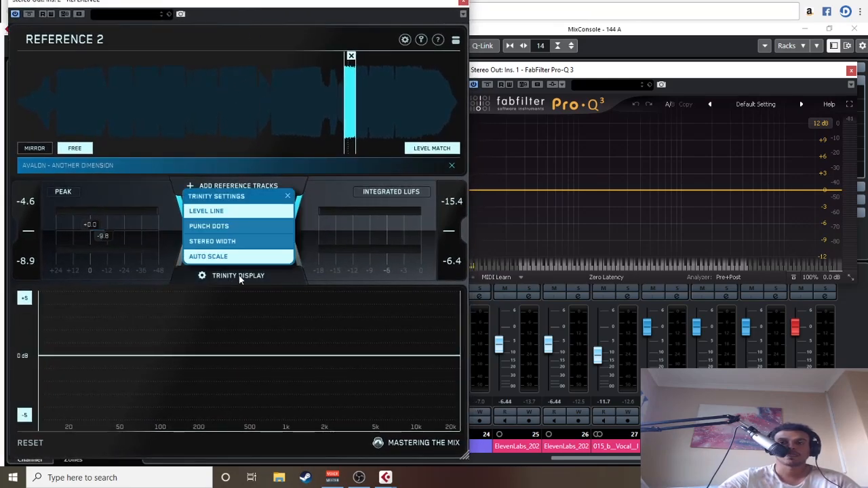
{"action": "left_click", "coordinate": [225, 229]}
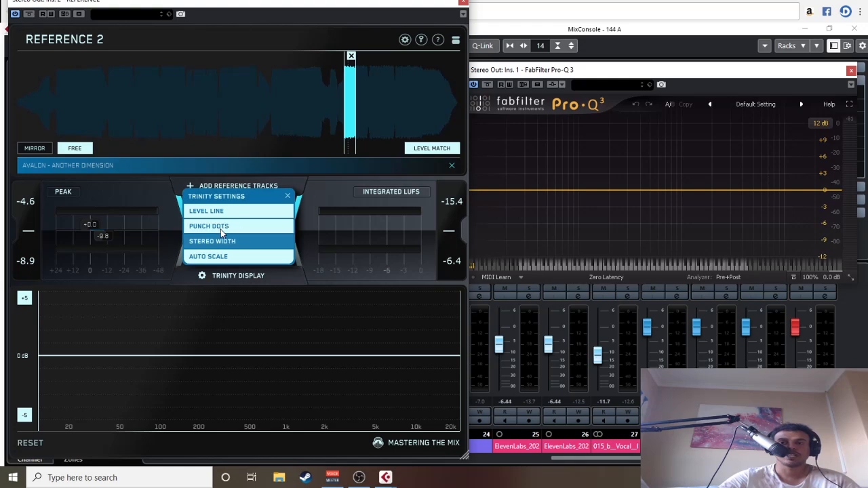
{"action": "left_click", "coordinate": [237, 246]}
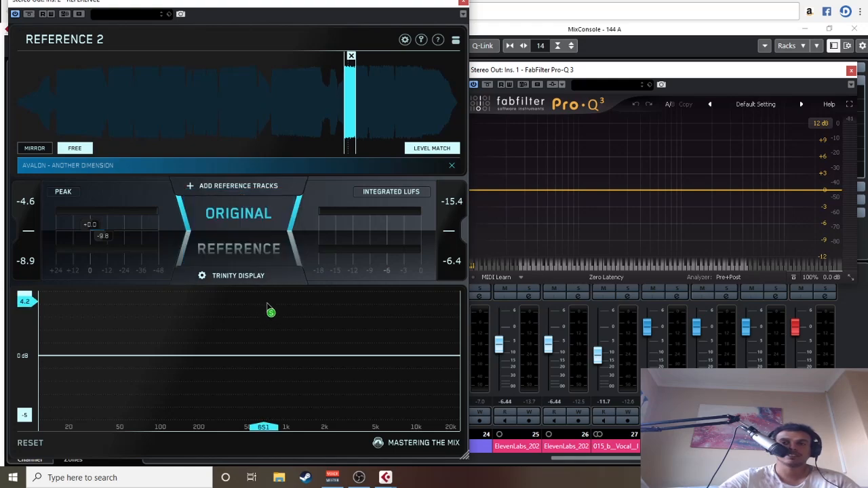
{"action": "key", "text": "space"}
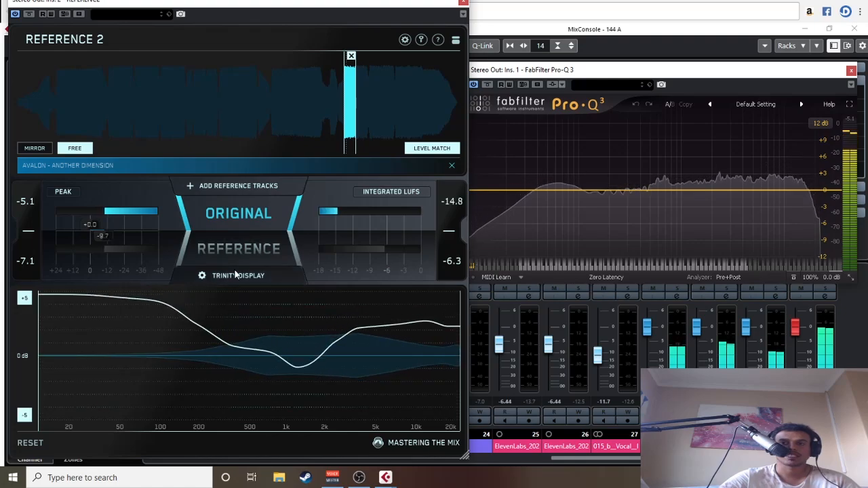
Step: Try the Trinity display options individually, leave only Level Line and Auto Scale enabled, and close the settings
{"action": "left_click", "coordinate": [204, 275]}
{"action": "left_click", "coordinate": [235, 243]}
{"action": "left_click", "coordinate": [231, 226]}
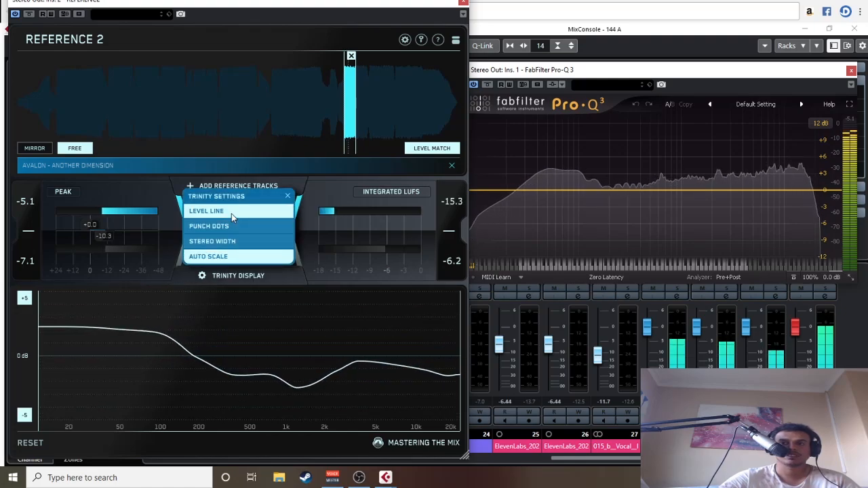
{"action": "left_click", "coordinate": [231, 213]}
{"action": "left_click", "coordinate": [230, 213]}
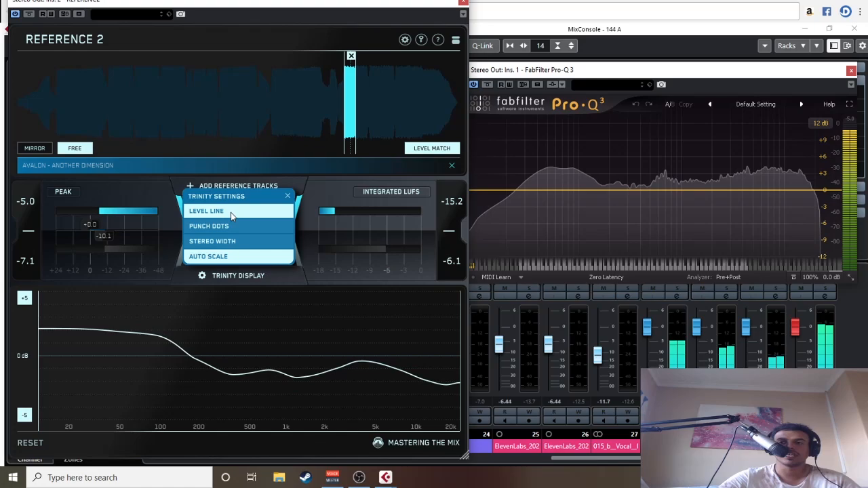
{"action": "left_click", "coordinate": [231, 214]}
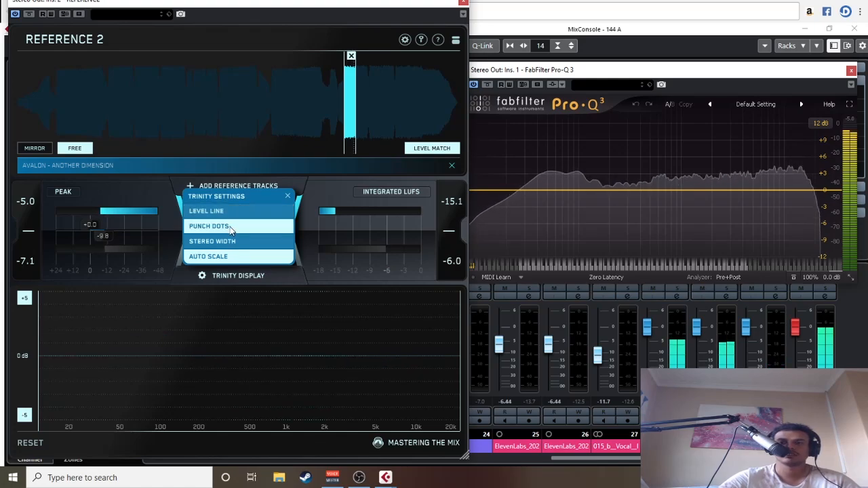
{"action": "left_click", "coordinate": [232, 241]}
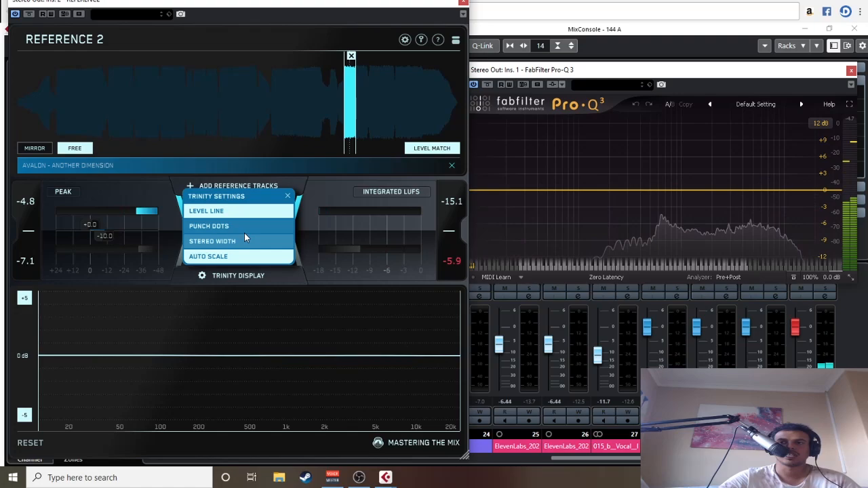
{"action": "left_click", "coordinate": [288, 196]}
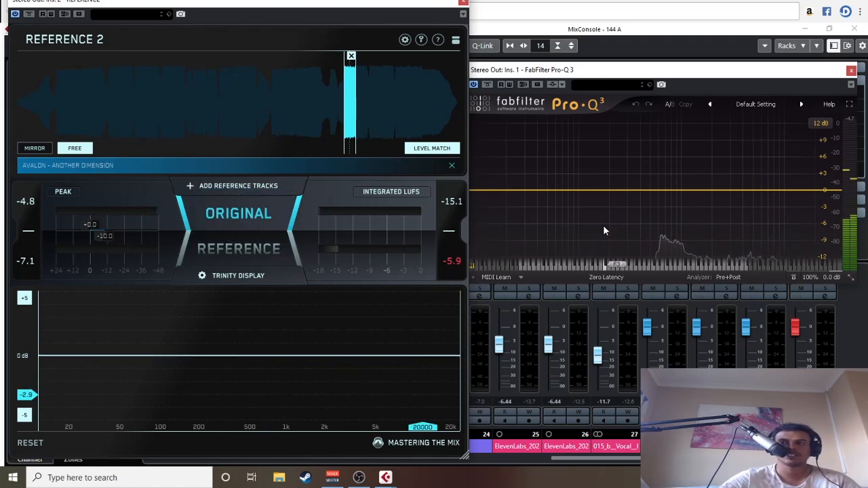
Step: Reposition and slightly enlarge the Pro-Q 3 window, and set the REFERENCE graph range to ±10 dB during playback
{"action": "mouse_move", "coordinate": [571, 72]}
{"action": "left_mouse_down"}
{"action": "mouse_move", "coordinate": [562, 70]}
{"action": "mouse_move", "coordinate": [568, 56]}
{"action": "left_mouse_up"}
{"action": "left_click_drag", "start_coordinate": [462, 267], "coordinate": [437, 288]}
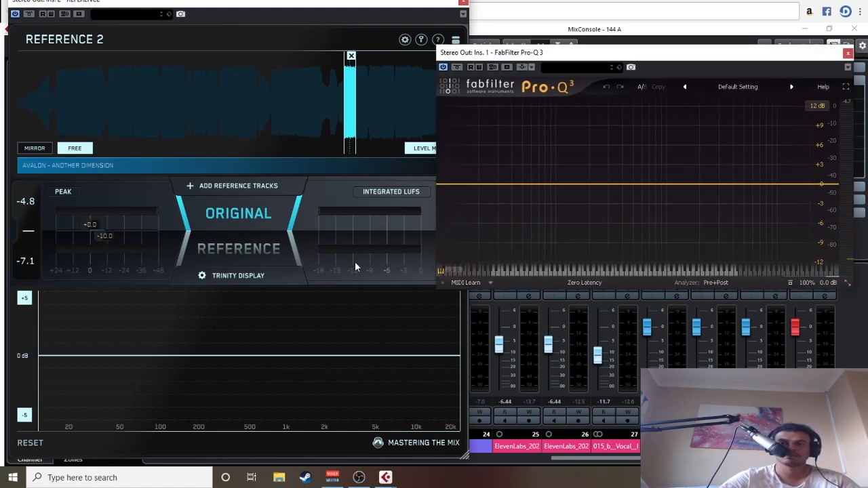
{"action": "key", "text": "space"}
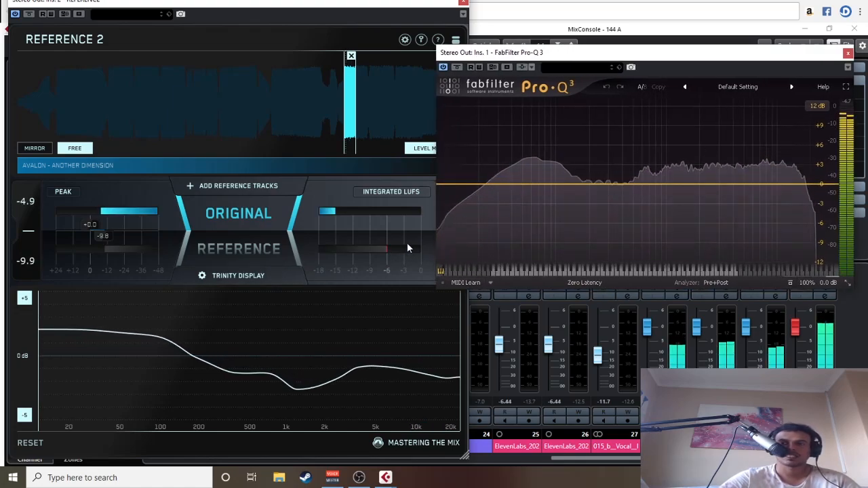
{"action": "left_click_drag", "start_coordinate": [576, 57], "coordinate": [560, 49]}
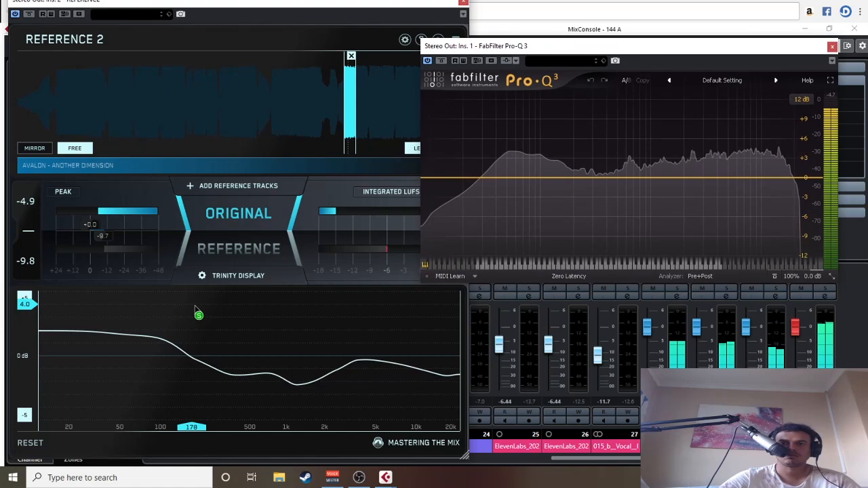
{"action": "left_click", "coordinate": [25, 300]}
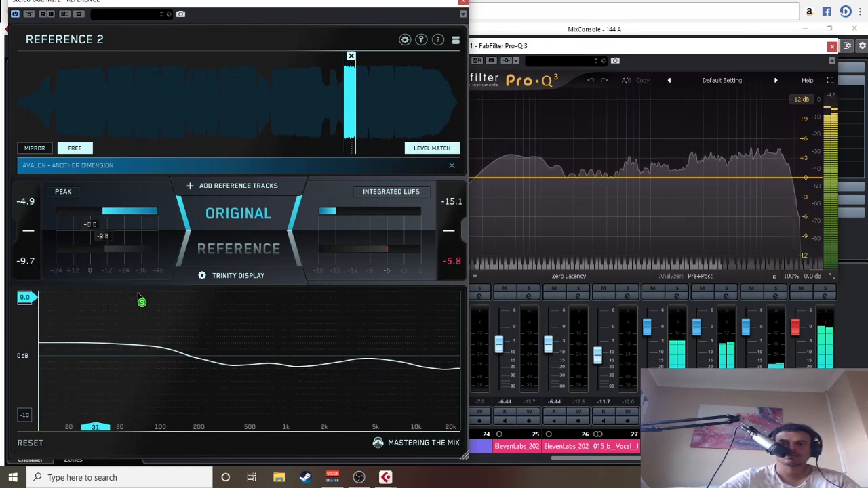
Step: In Pro-Q 3, add a wide low-shelf cut of about 3.2 dB at 131 Hz, Q 0.3, and a slight bell cut just above 2 kHz
{"action": "left_click", "coordinate": [515, 135]}
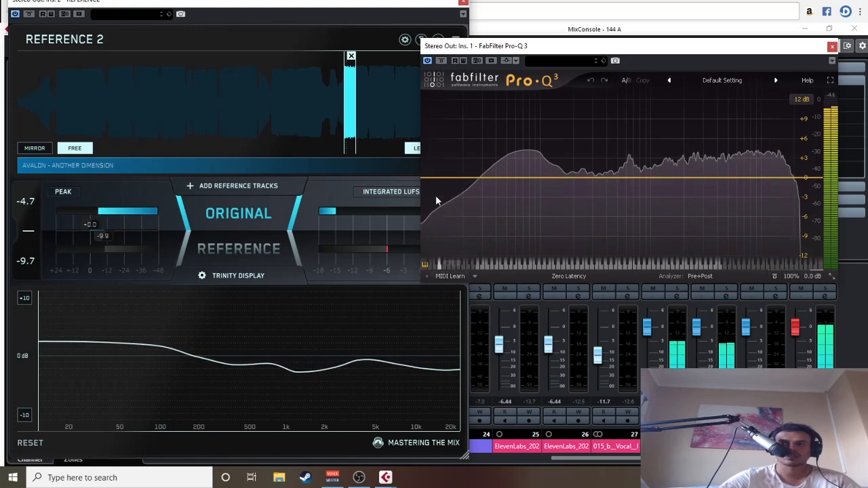
{"action": "left_click_drag", "start_coordinate": [427, 178], "coordinate": [556, 198]}
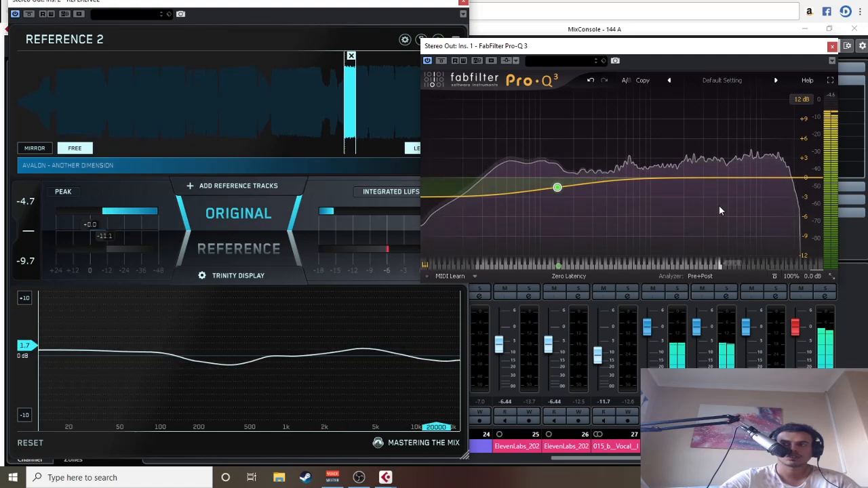
{"action": "left_click_drag", "start_coordinate": [707, 179], "coordinate": [686, 188]}
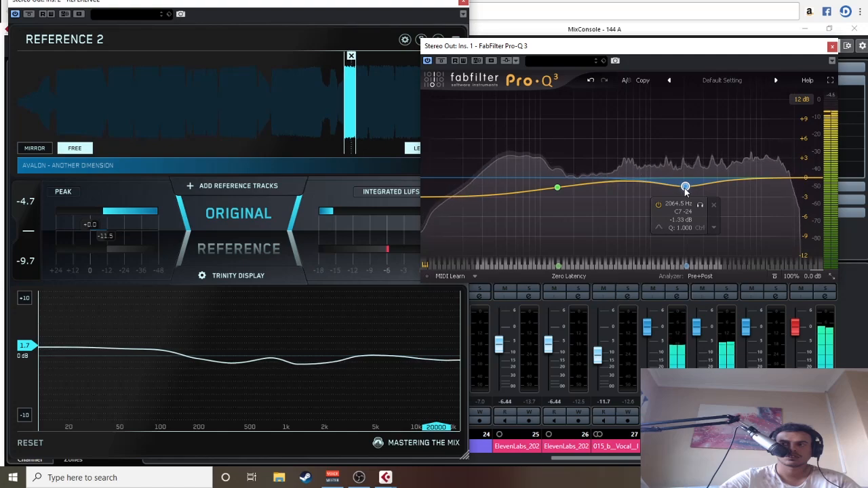
{"action": "left_click_drag", "start_coordinate": [684, 193], "coordinate": [692, 191]}
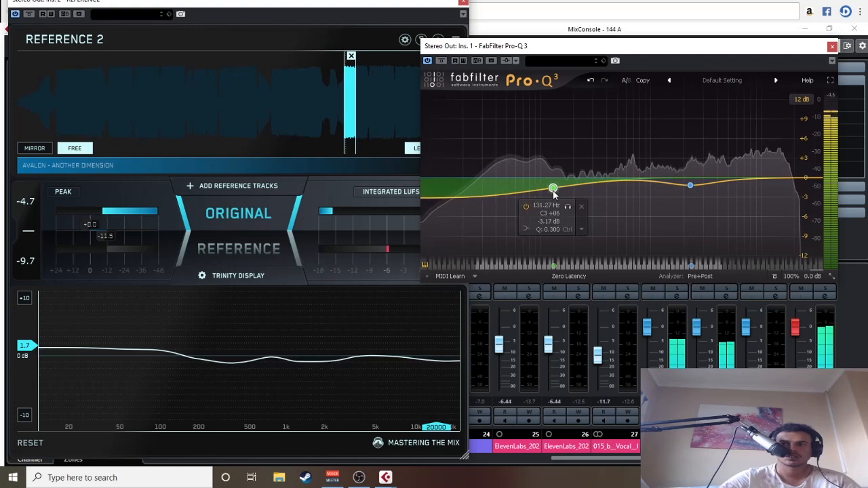
Step: Compare the equalized mix with the reference track by switching repeatedly between ORIGINAL and REFERENCE, ending on ORIGINAL
{"action": "left_click", "coordinate": [262, 253]}
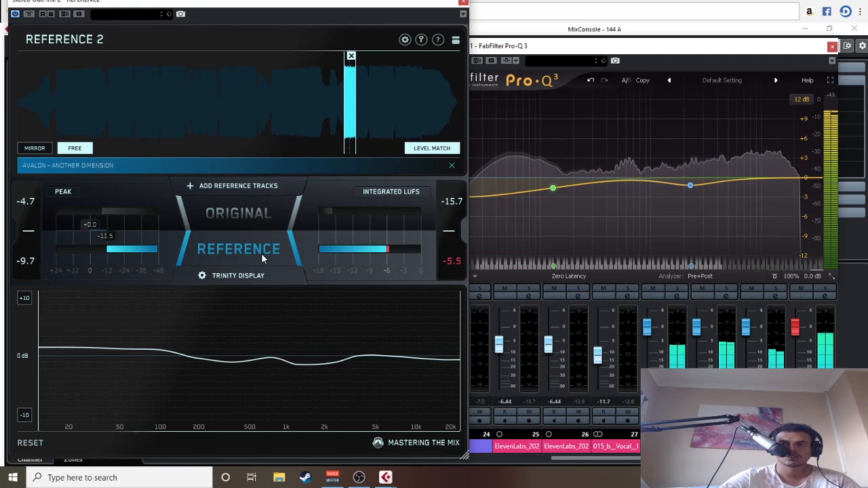
{"action": "left_click", "coordinate": [262, 253]}
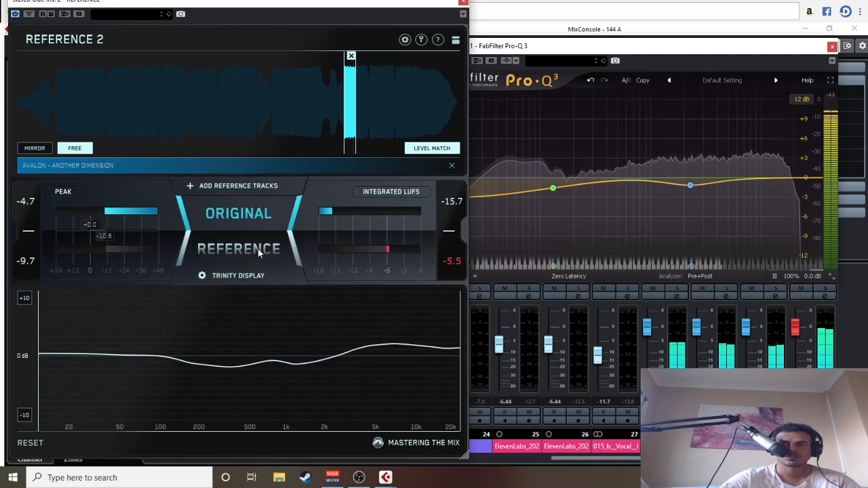
{"action": "left_click", "coordinate": [260, 254]}
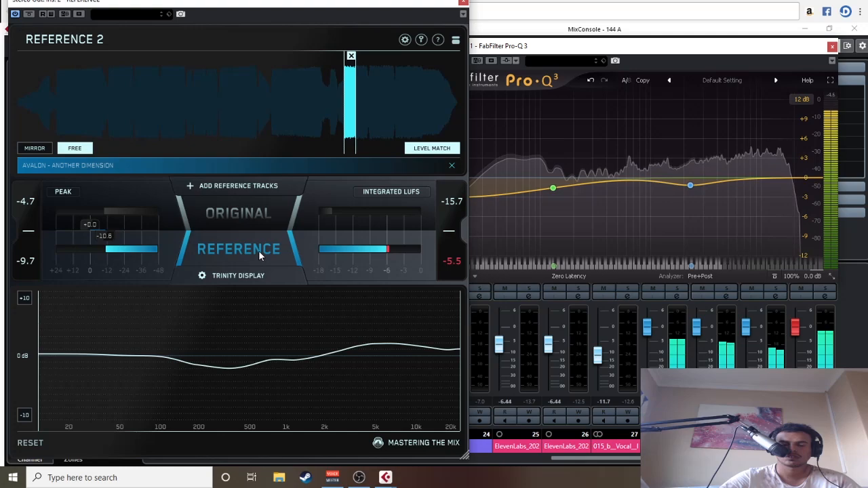
{"action": "left_click", "coordinate": [258, 251]}
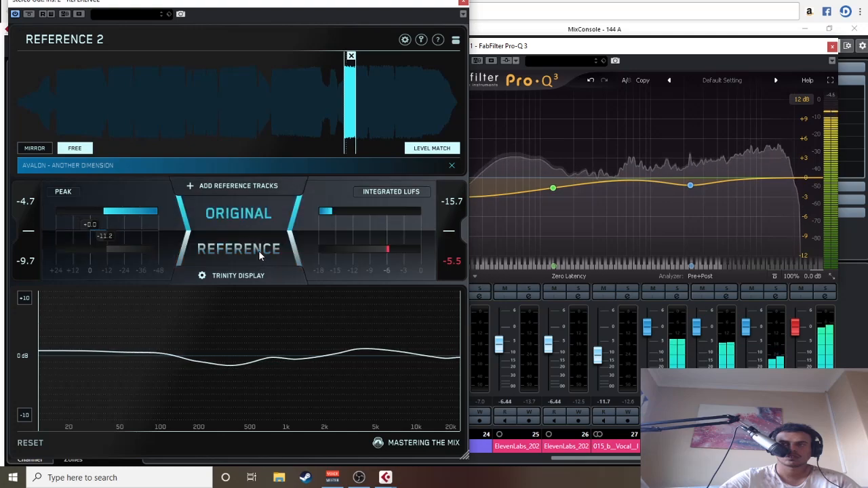
{"action": "left_click", "coordinate": [259, 251]}
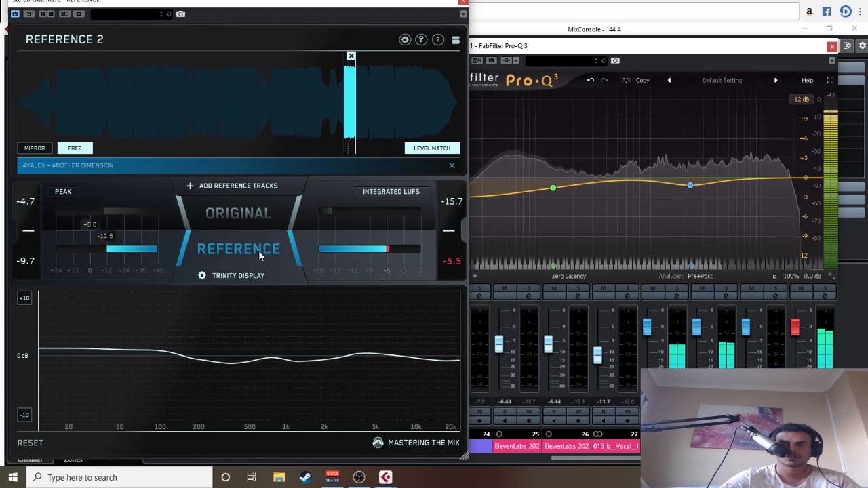
{"action": "left_click", "coordinate": [258, 250]}
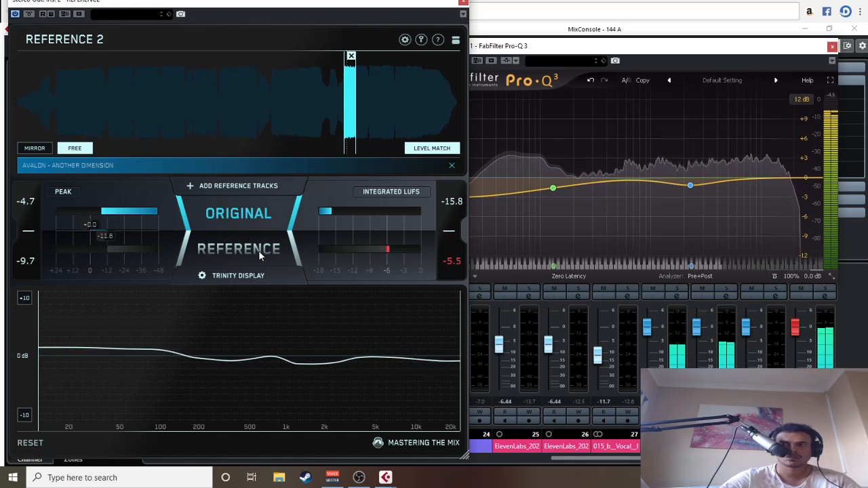
{"action": "left_click", "coordinate": [259, 251]}
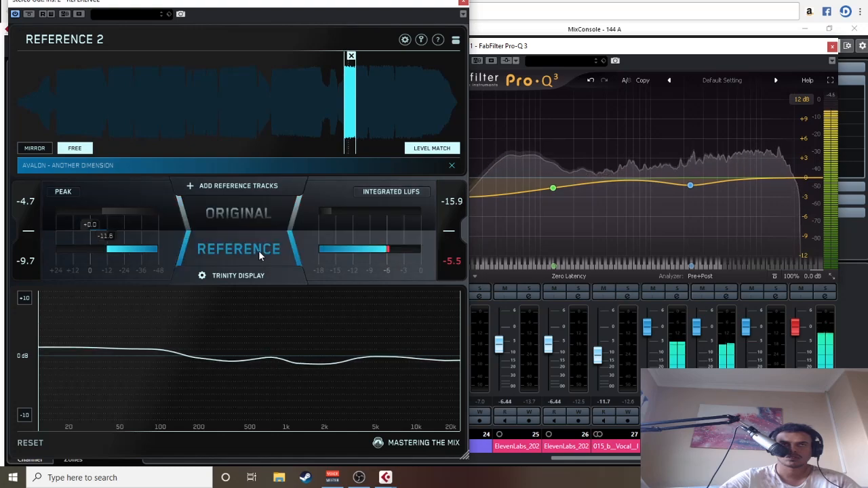
{"action": "left_click", "coordinate": [259, 251]}
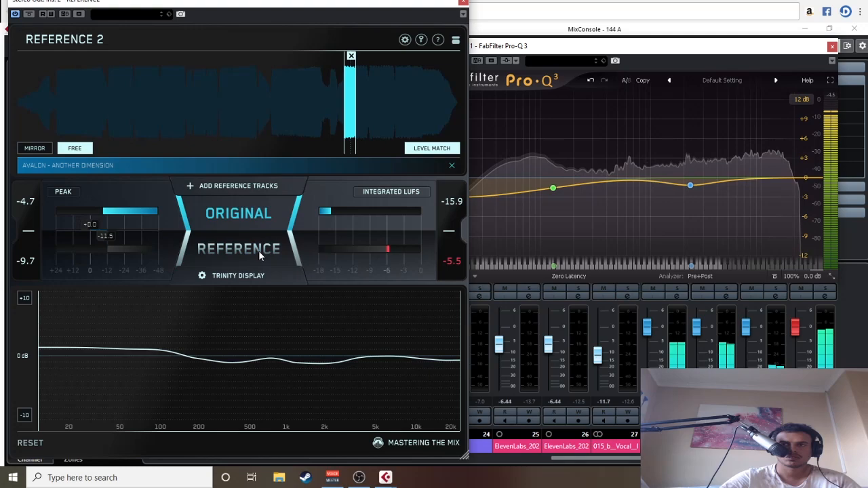
Step: Stop playback and close the Pro-Q 3 window on Stereo Out
{"action": "key", "text": "space"}
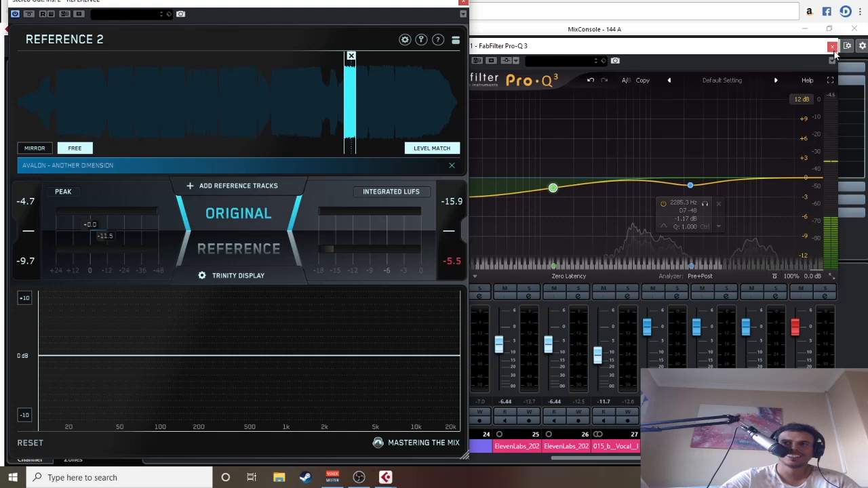
{"action": "left_click", "coordinate": [695, 51]}
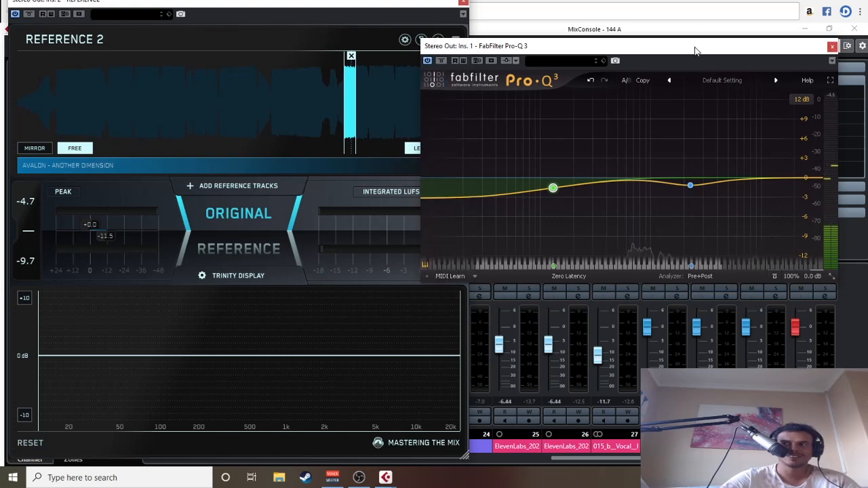
{"action": "left_click", "coordinate": [833, 47]}
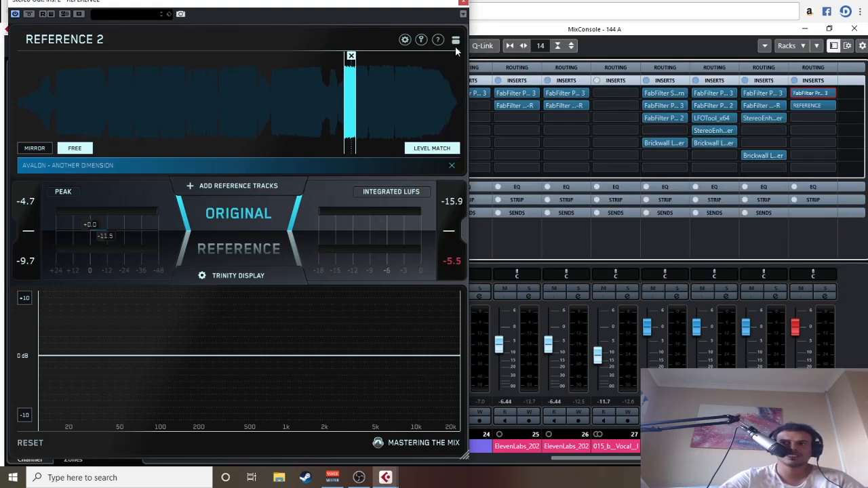
Step: In REFERENCE's Trinity settings, enable Stereo Width and disable Level Line
{"action": "left_click", "coordinate": [450, 148]}
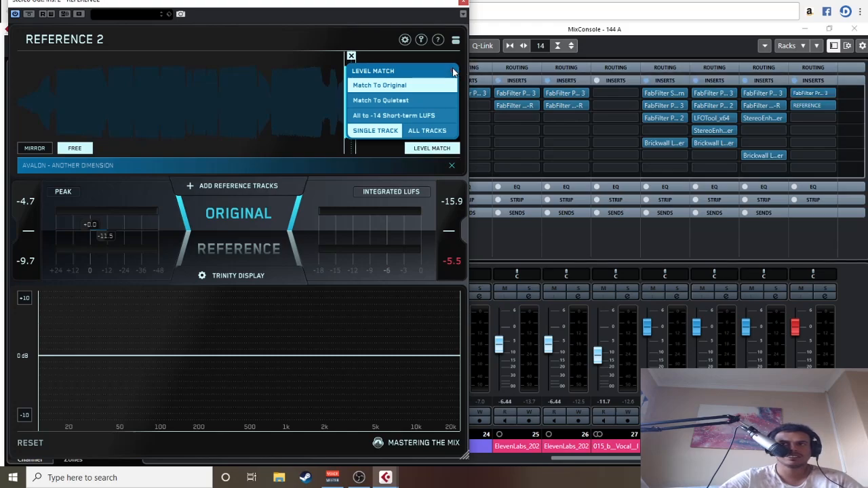
{"action": "left_click", "coordinate": [241, 280]}
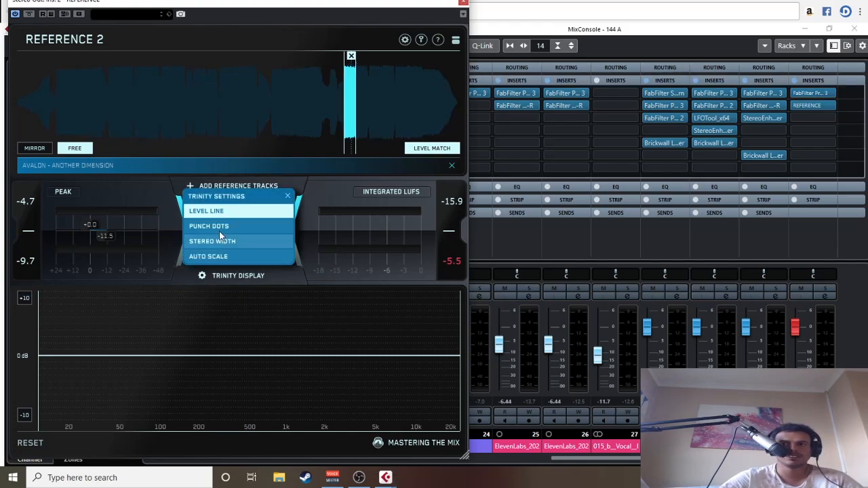
{"action": "left_click", "coordinate": [232, 243]}
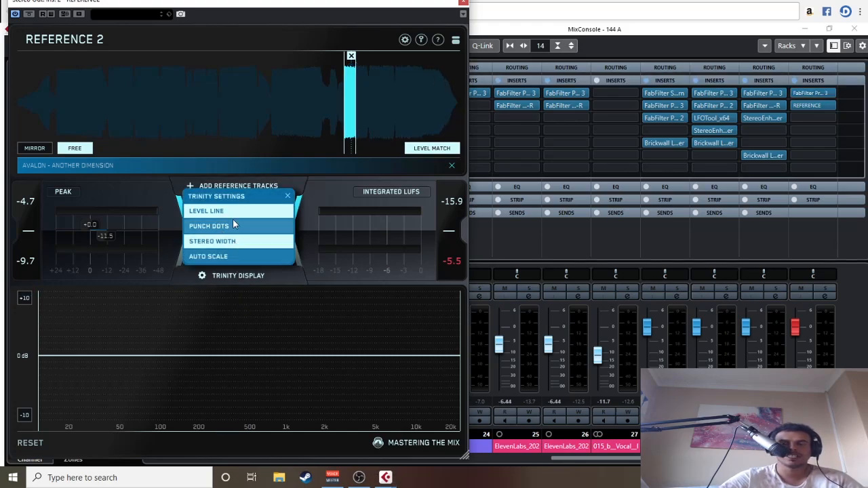
{"action": "left_click", "coordinate": [278, 213]}
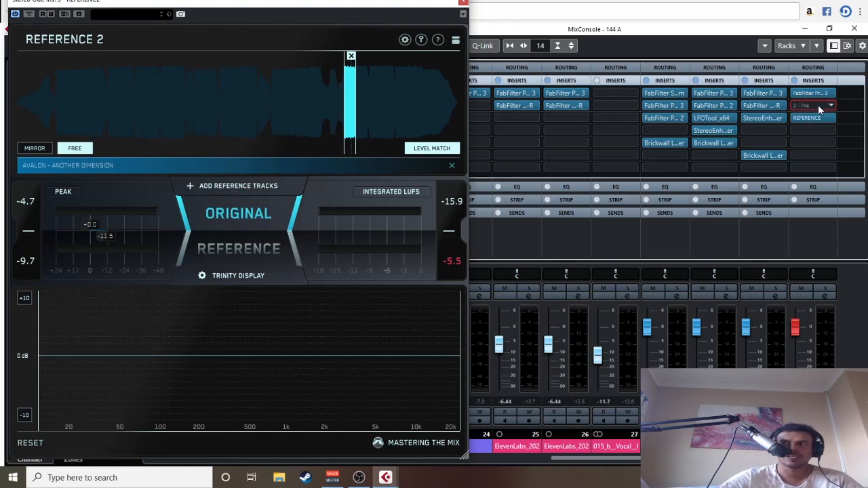
Step: Insert Ozone 9 Imager in Stereo Out's second insert slot, with REFERENCE moved to the third, and reposition the Imager window
{"action": "left_click", "coordinate": [818, 104]}
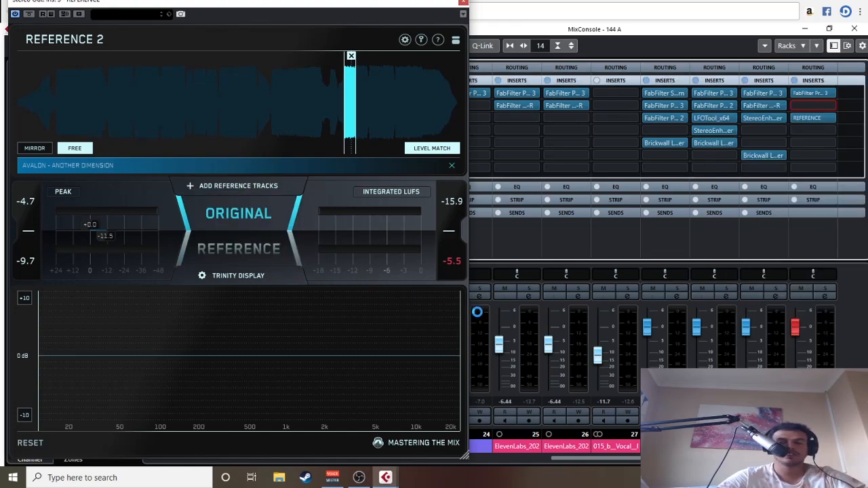
{"action": "left_click", "coordinate": [831, 107]}
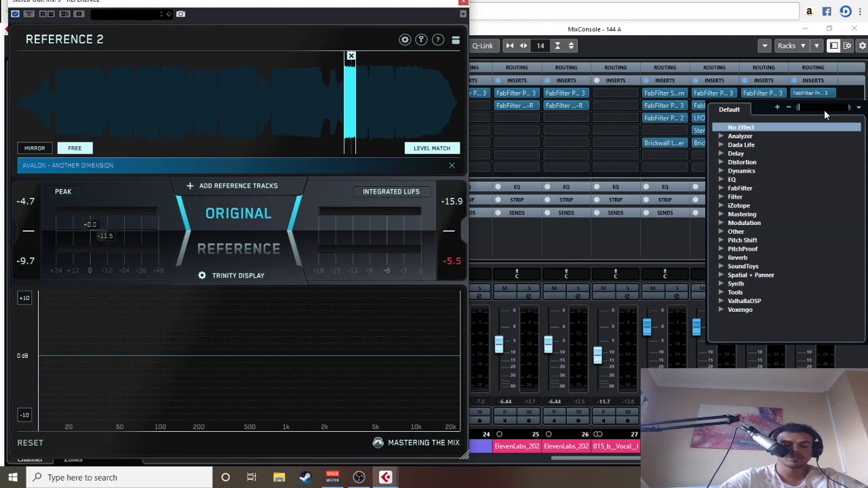
{"action": "type", "text": "ima"}
{"action": "key", "text": "Return"}
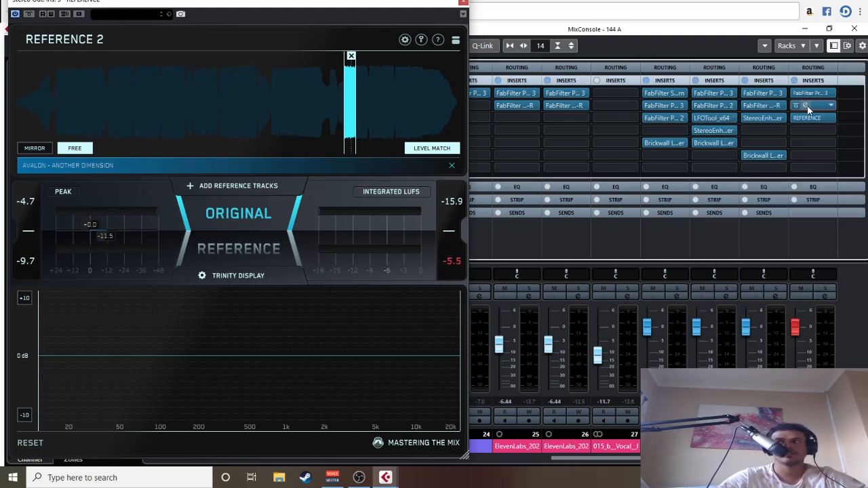
{"action": "left_click_drag", "start_coordinate": [534, 145], "coordinate": [581, 130]}
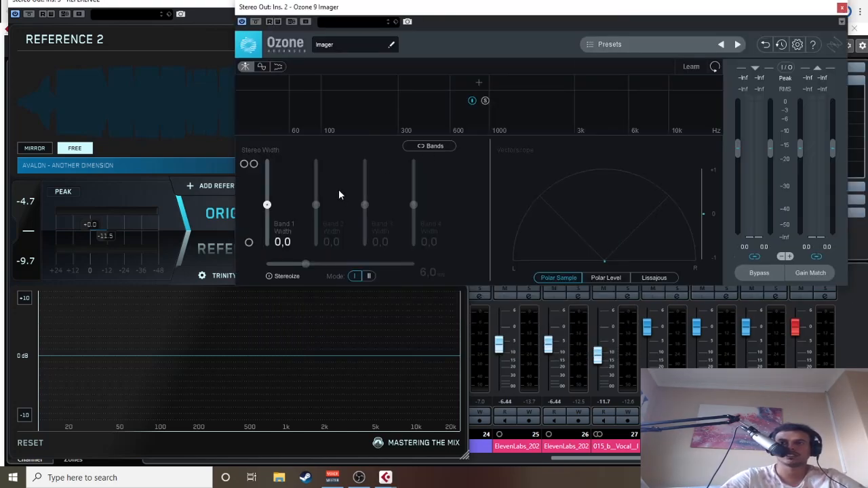
Step: Play the track and compare the mix's stereo width with the reference by alternating ORIGINAL and REFERENCE, ending on ORIGINAL
{"action": "key", "text": "space"}
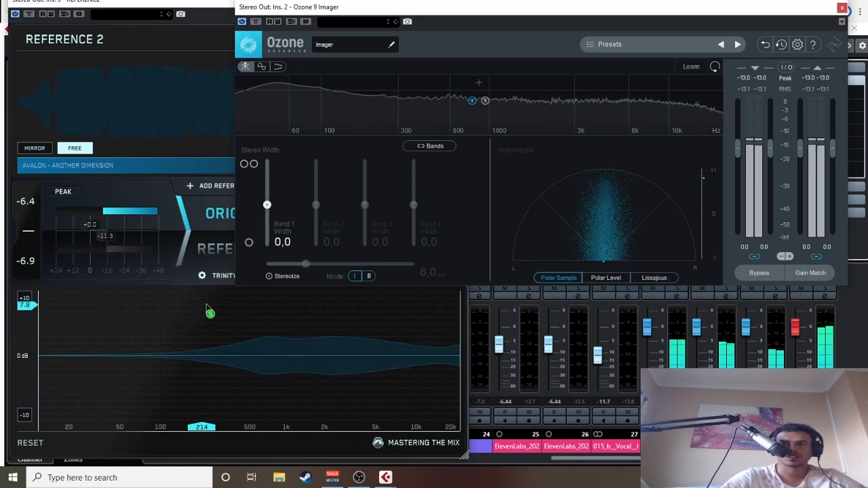
{"action": "left_click", "coordinate": [205, 248]}
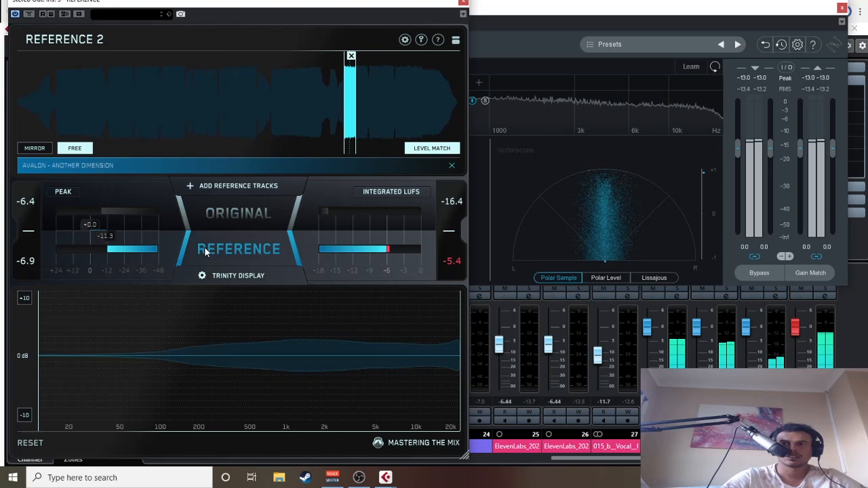
{"action": "left_click", "coordinate": [227, 218]}
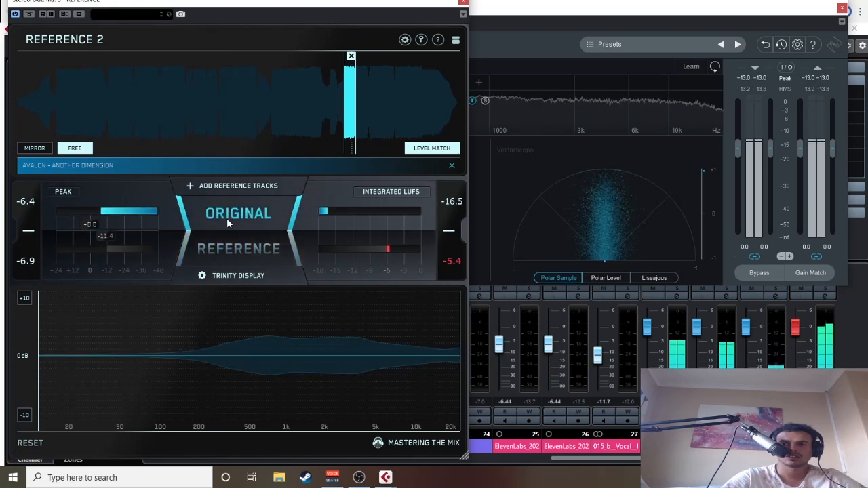
{"action": "left_click", "coordinate": [232, 247]}
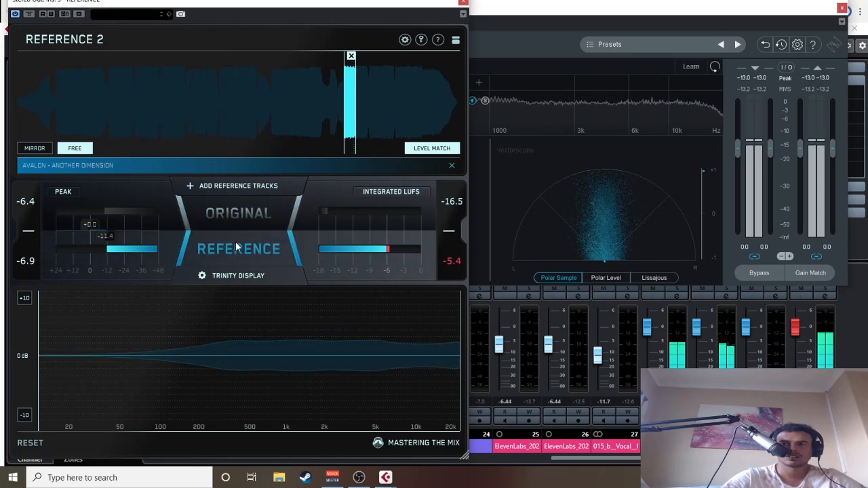
{"action": "left_click", "coordinate": [244, 218]}
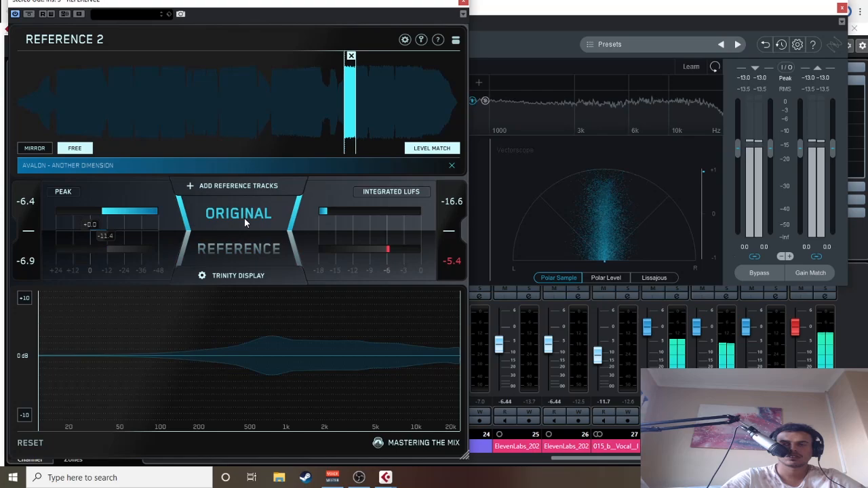
{"action": "left_click", "coordinate": [254, 252]}
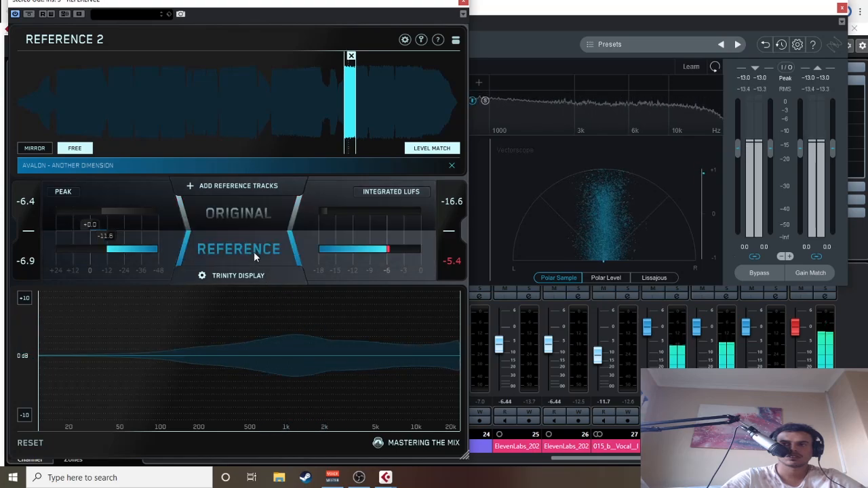
{"action": "left_click_drag", "start_coordinate": [304, 330], "coordinate": [304, 306]}
{"action": "left_click", "coordinate": [258, 229]}
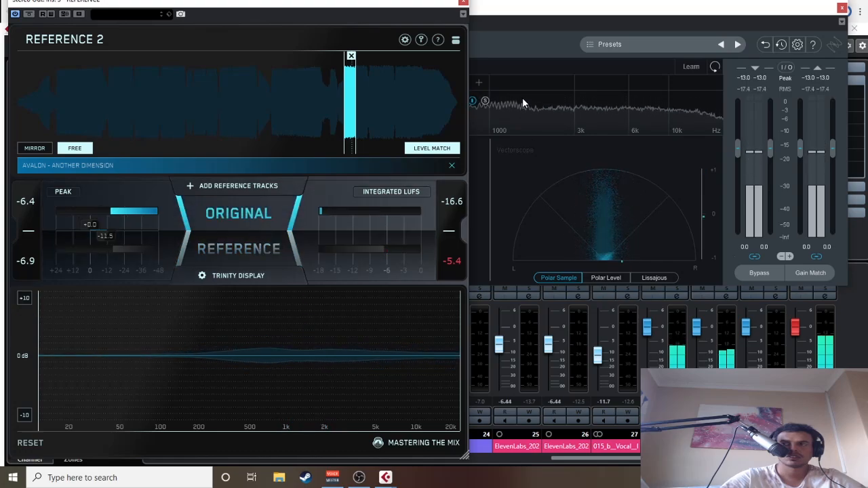
Step: Add a crossover between 1 and 3 kHz in the Imager and raise the upper band's stereo width to about 45
{"action": "left_click", "coordinate": [499, 83]}
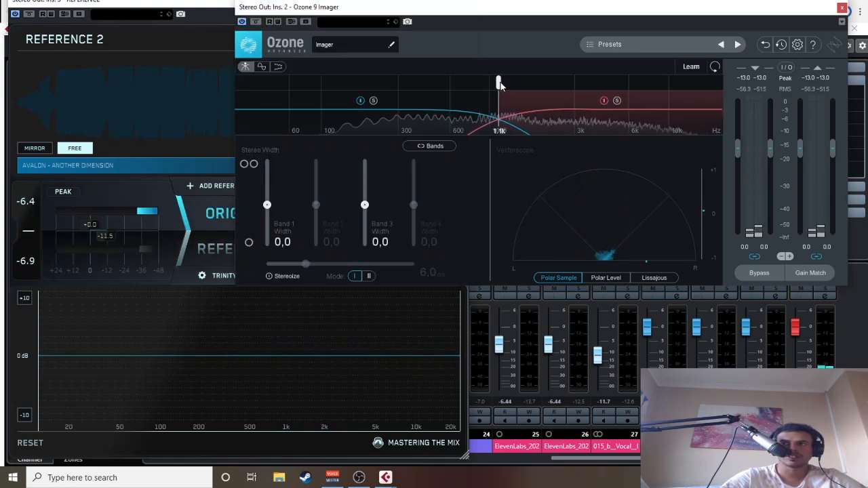
{"action": "left_click_drag", "start_coordinate": [499, 82], "coordinate": [531, 83]}
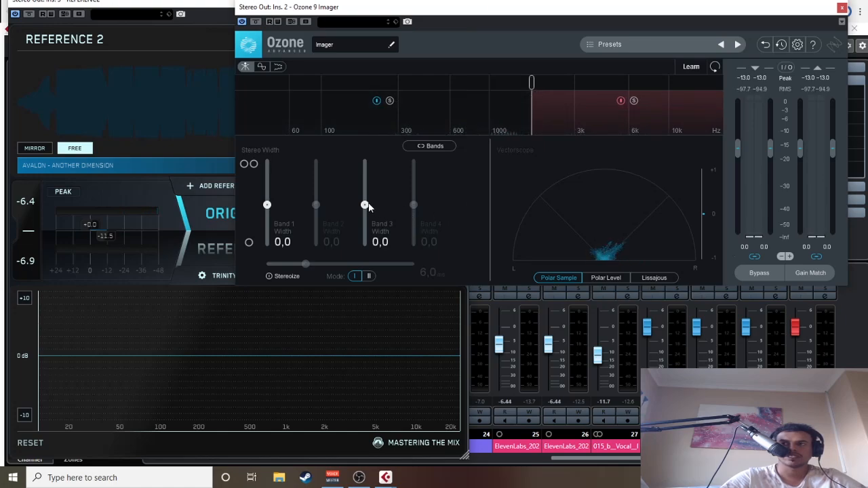
{"action": "left_click_drag", "start_coordinate": [369, 203], "coordinate": [372, 189]}
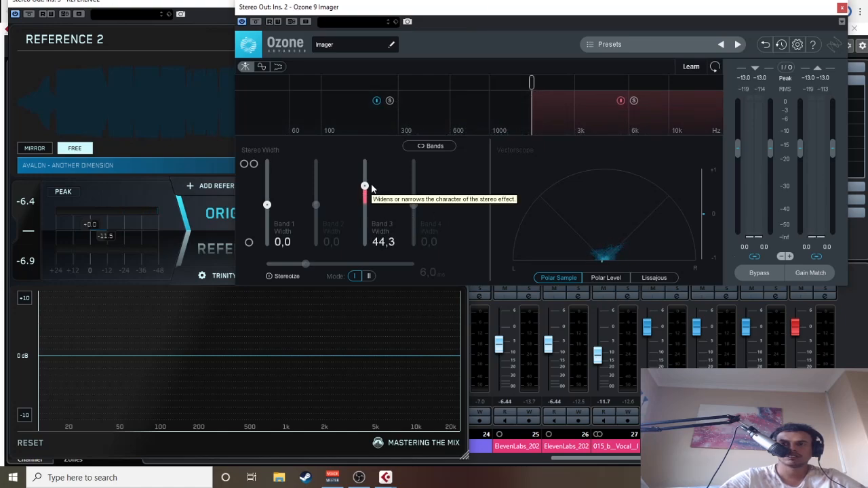
Step: Resume playback and check the widened mix against the reference track, ending on ORIGINAL
{"action": "key", "text": "space"}
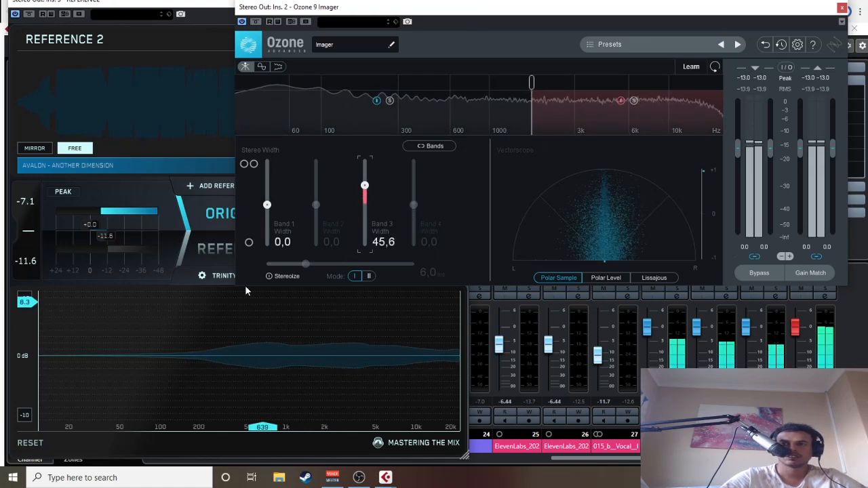
{"action": "left_click", "coordinate": [217, 254]}
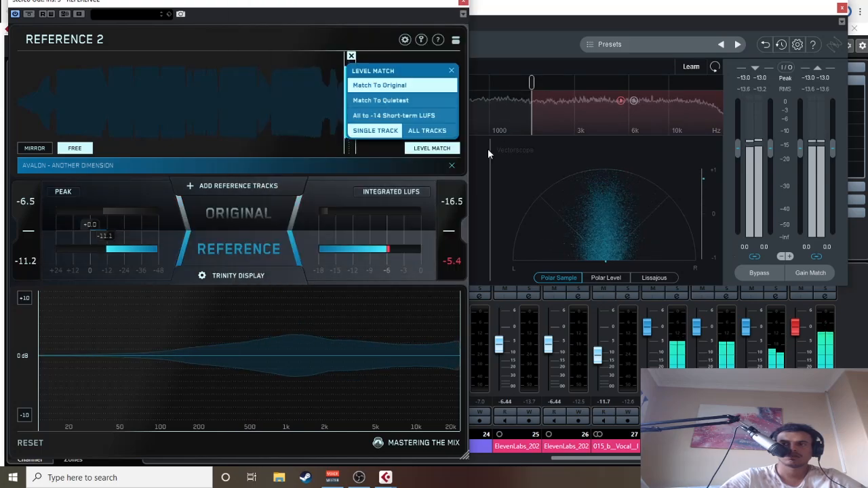
{"action": "left_click", "coordinate": [268, 253]}
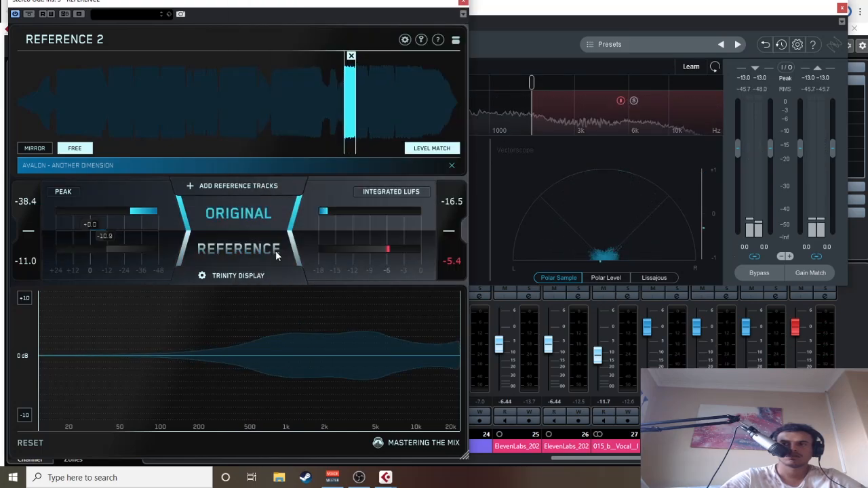
Step: Increase the Imager's Band 3 width to 60.8, and add a crossover near 6 kHz with Band 4 width at 100
{"action": "left_click", "coordinate": [474, 207]}
{"action": "left_click_drag", "start_coordinate": [365, 185], "coordinate": [365, 179]}
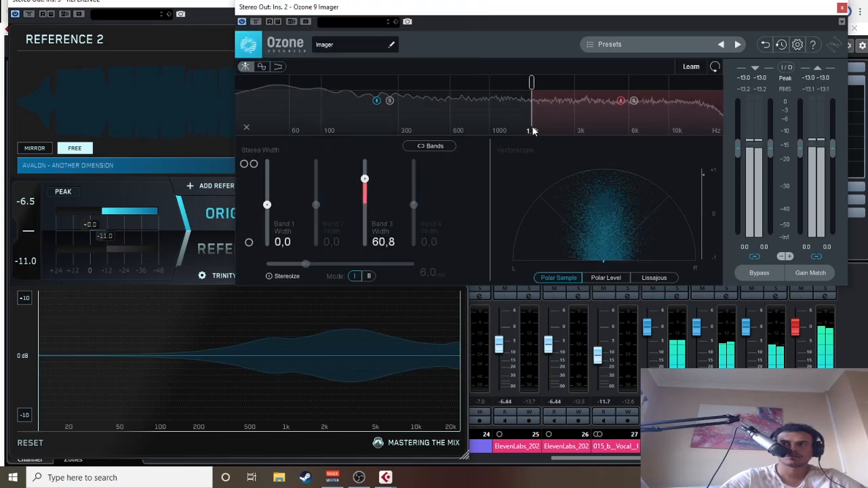
{"action": "left_click", "coordinate": [619, 85]}
{"action": "left_click_drag", "start_coordinate": [413, 203], "coordinate": [415, 164]}
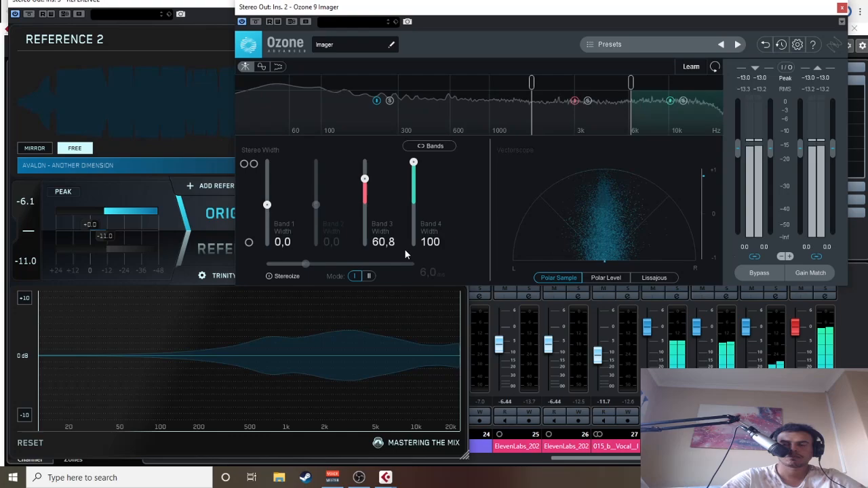
Step: Compare the stereo width of the four-band-imaged mix with the reference by switching between both signals, ending on ORIGINAL
{"action": "left_click", "coordinate": [225, 243]}
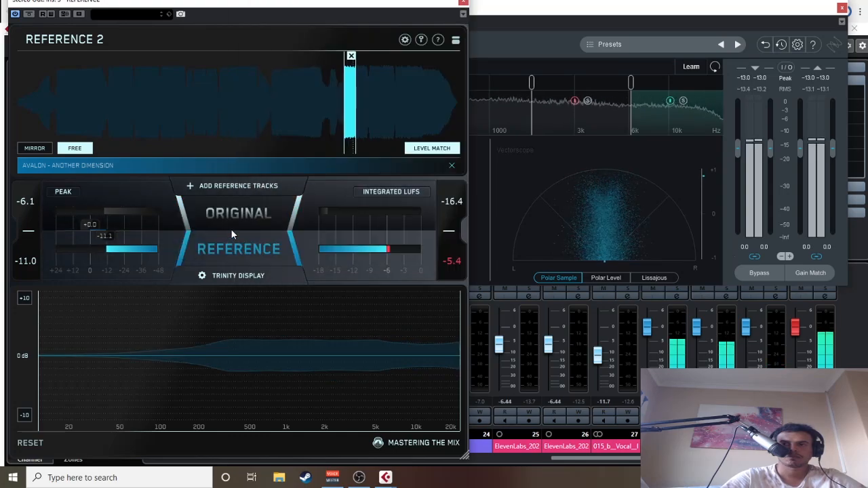
{"action": "left_click", "coordinate": [261, 213]}
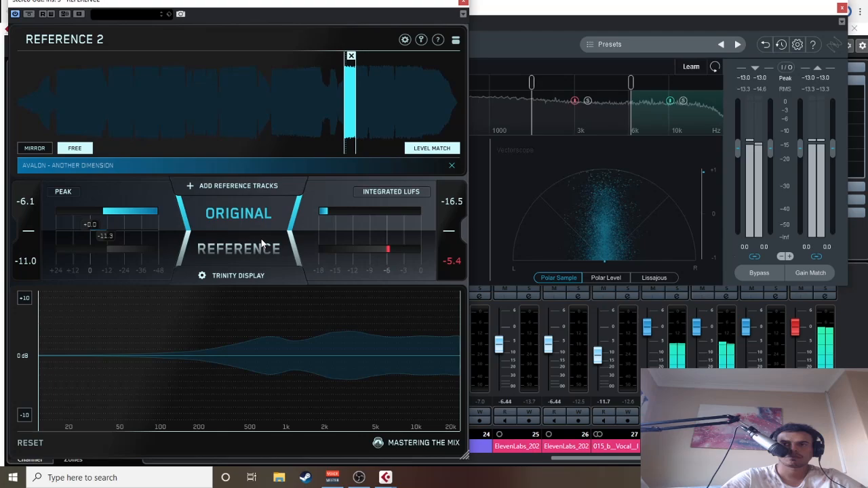
{"action": "left_click", "coordinate": [238, 244]}
{"action": "left_click", "coordinate": [246, 215]}
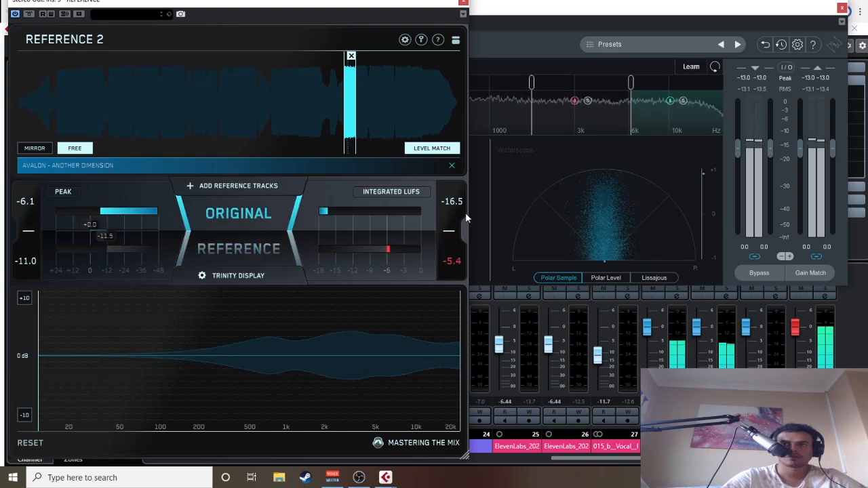
Step: Reduce the Imager's Band 3 width to 32.9 and add a crossover at about 1.0 kHz to activate Band 2
{"action": "left_click", "coordinate": [479, 192]}
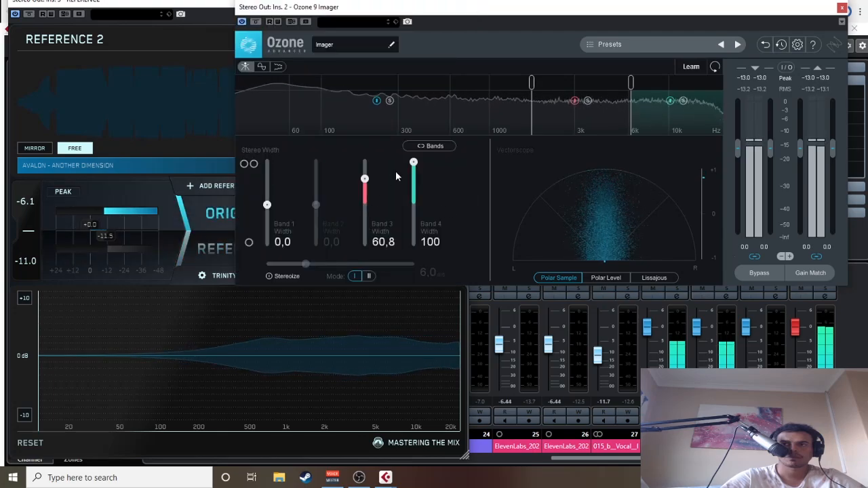
{"action": "left_click_drag", "start_coordinate": [364, 178], "coordinate": [369, 196]}
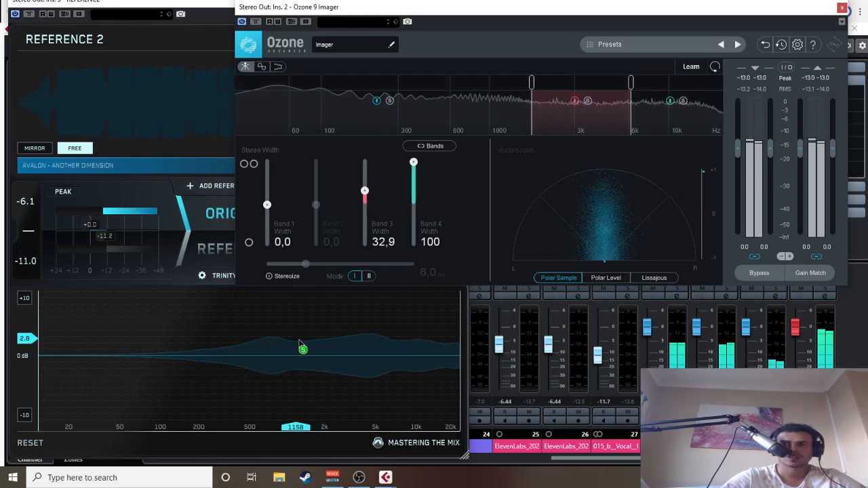
{"action": "left_click", "coordinate": [460, 81]}
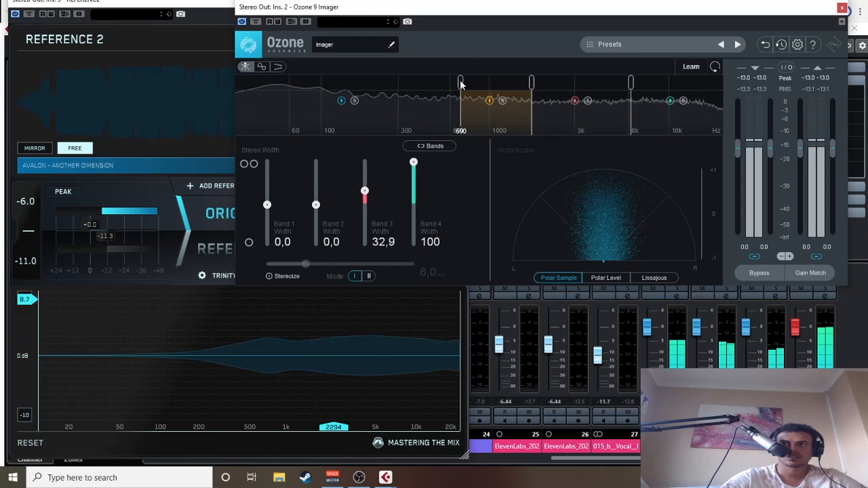
{"action": "left_click_drag", "start_coordinate": [461, 81], "coordinate": [536, 82]}
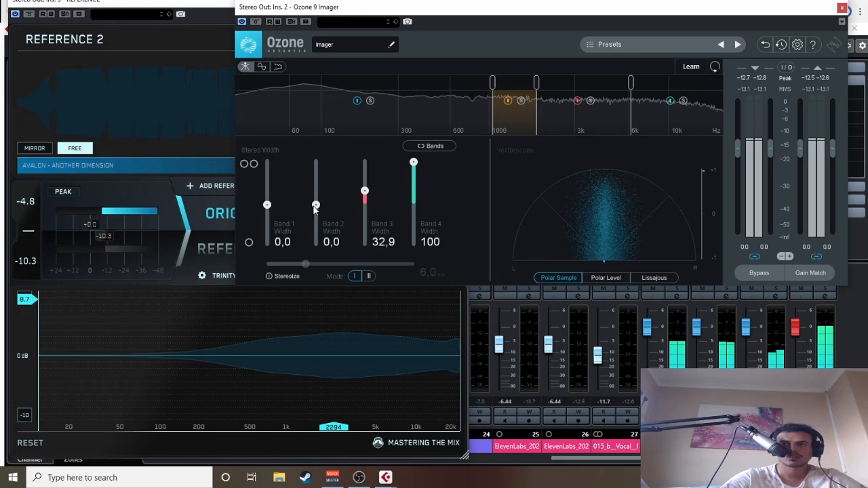
Step: Set the Imager's Band 2 width to 11.4 and narrow Band 1 fully to -100
{"action": "mouse_move", "coordinate": [315, 204]}
{"action": "left_mouse_down"}
{"action": "mouse_move", "coordinate": [314, 215]}
{"action": "mouse_move", "coordinate": [319, 205]}
{"action": "left_mouse_up"}
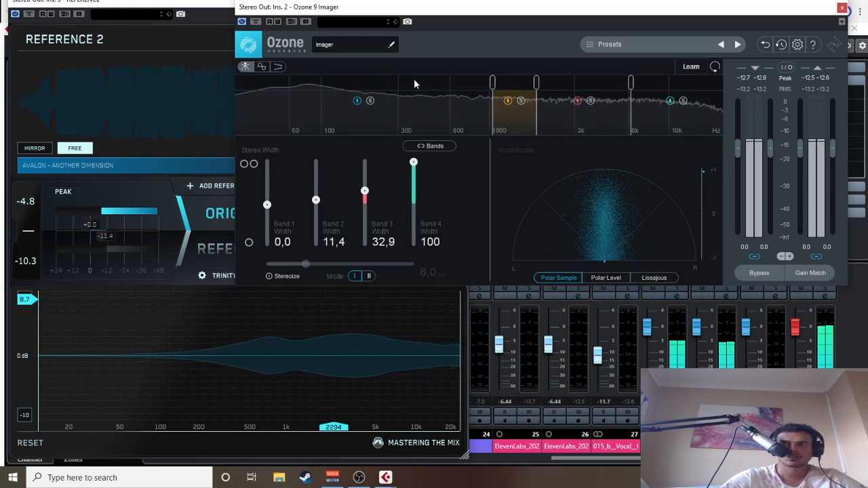
{"action": "left_click_drag", "start_coordinate": [267, 203], "coordinate": [258, 261]}
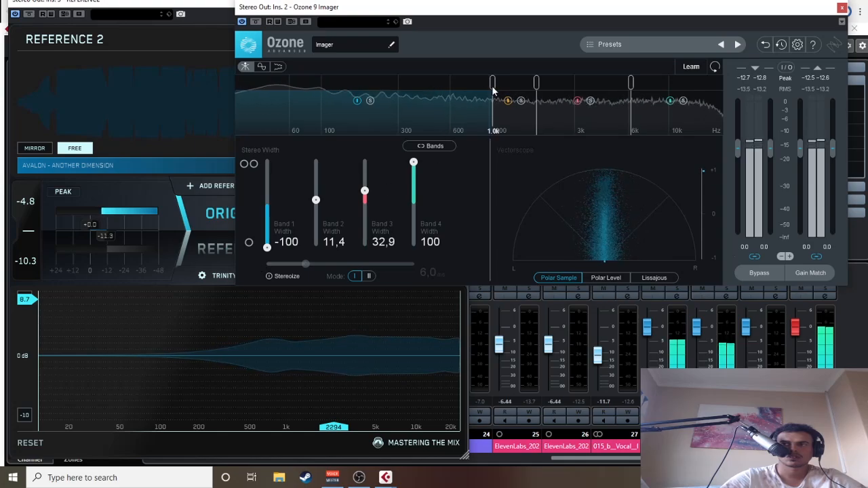
Step: Lower the Imager's crossover between Bands 1 and 2 to between 100 and 300 Hz, and compare the mix with the reference, ending on ORIGINAL
{"action": "left_click_drag", "start_coordinate": [492, 85], "coordinate": [361, 100]}
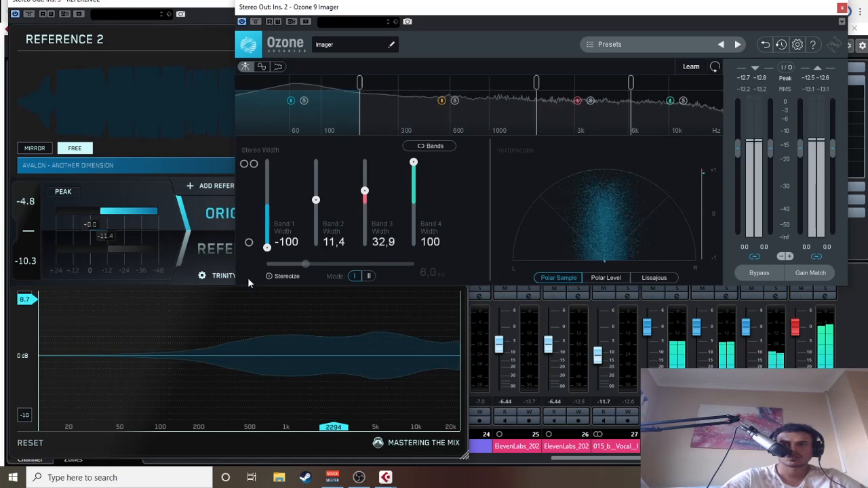
{"action": "left_click", "coordinate": [209, 252]}
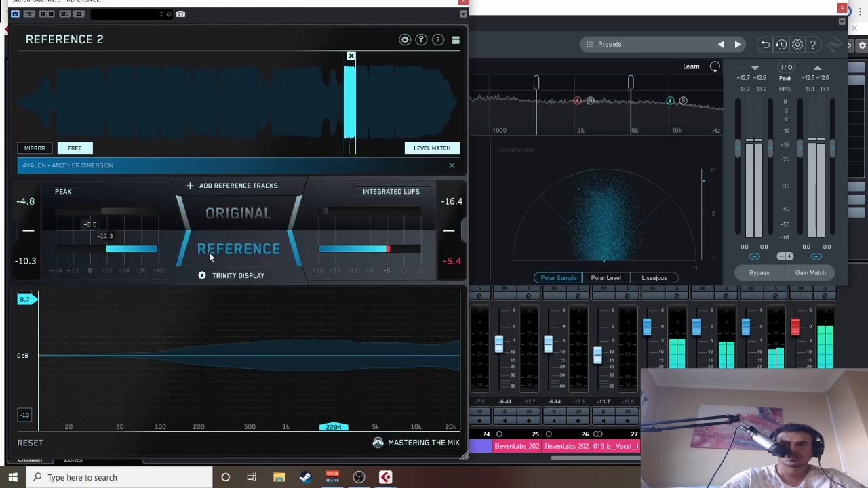
{"action": "left_click", "coordinate": [243, 211]}
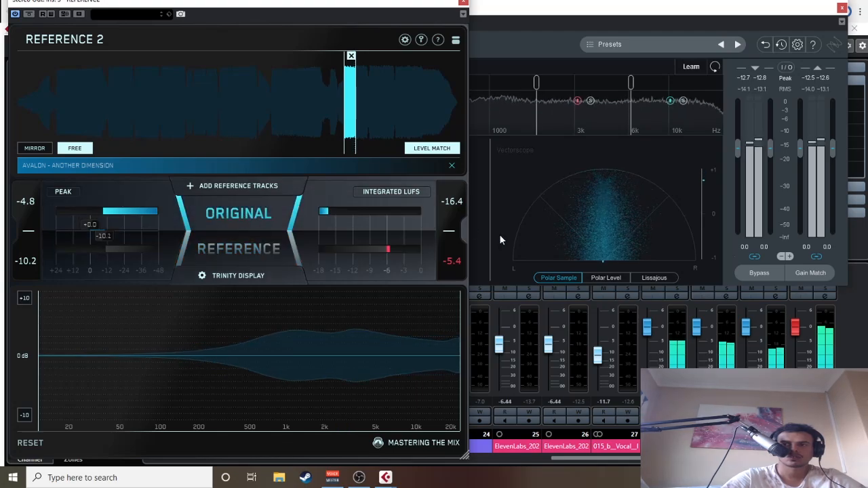
Step: Reduce the Imager's Band 4 width to 51.9 and check the mix's stereo width in REFERENCE with no frequency range isolated
{"action": "left_click", "coordinate": [478, 221]}
{"action": "left_click_drag", "start_coordinate": [413, 163], "coordinate": [416, 182]}
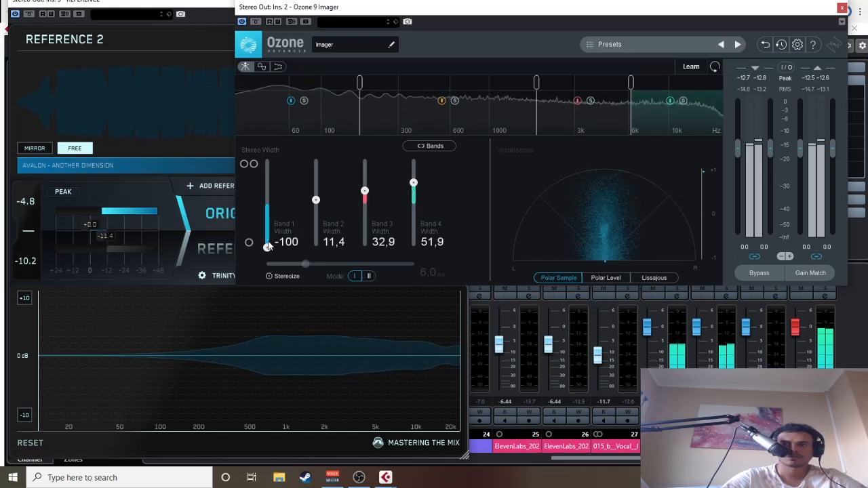
{"action": "left_click", "coordinate": [286, 316]}
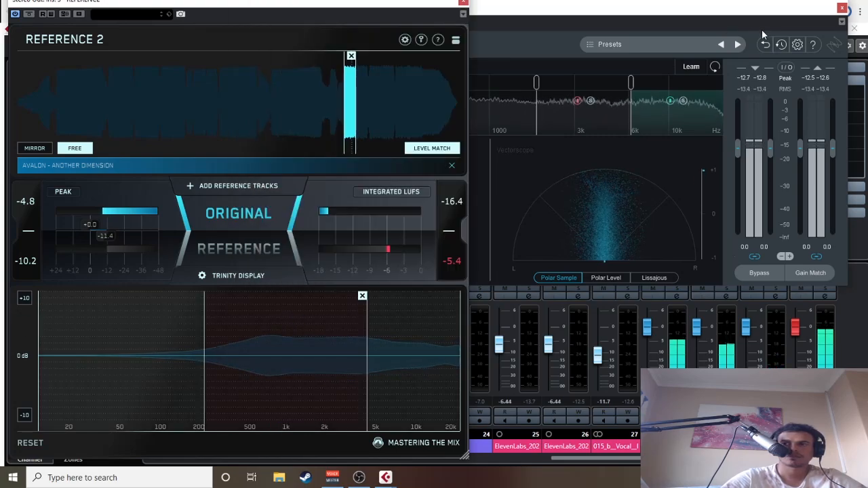
{"action": "left_click", "coordinate": [362, 296]}
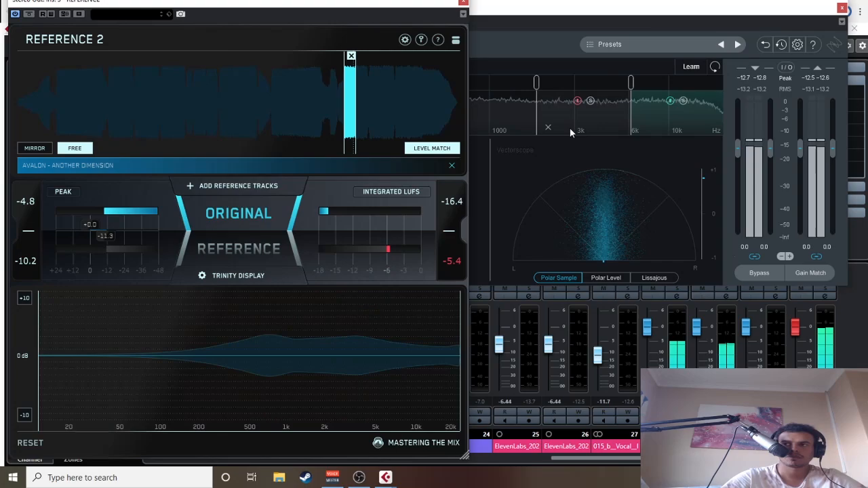
Step: Close the REFERENCE and Ozone 9 Imager windows, and narrow the MixConsole channels to fit more of the mixer in view
{"action": "left_click", "coordinate": [464, 3]}
{"action": "left_click", "coordinate": [842, 9]}
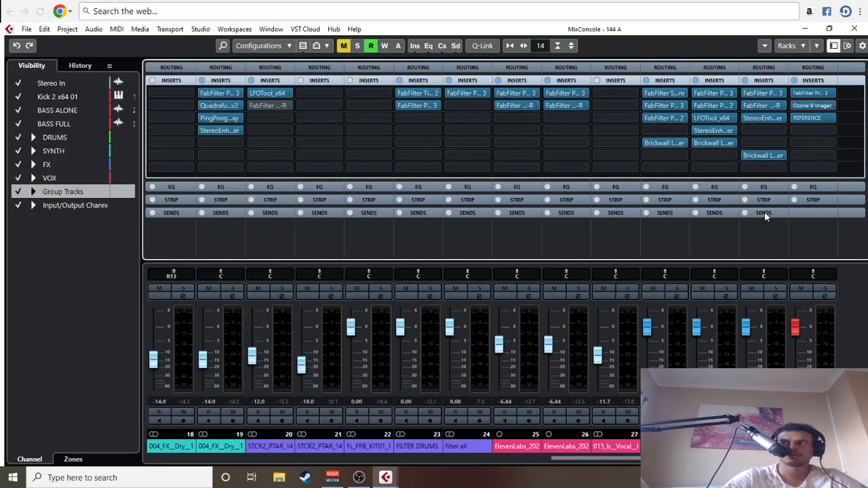
{"action": "left_click", "coordinate": [106, 298]}
{"action": "key", "text": "g"}
{"action": "key", "text": "g"}
{"action": "key", "text": "g"}
{"action": "key", "text": "g"}
{"action": "key", "text": "g"}
{"action": "key", "text": "g"}
{"action": "key", "text": "g"}
{"action": "key", "text": "g"}
{"action": "key", "text": "g"}
{"action": "key", "text": "g"}
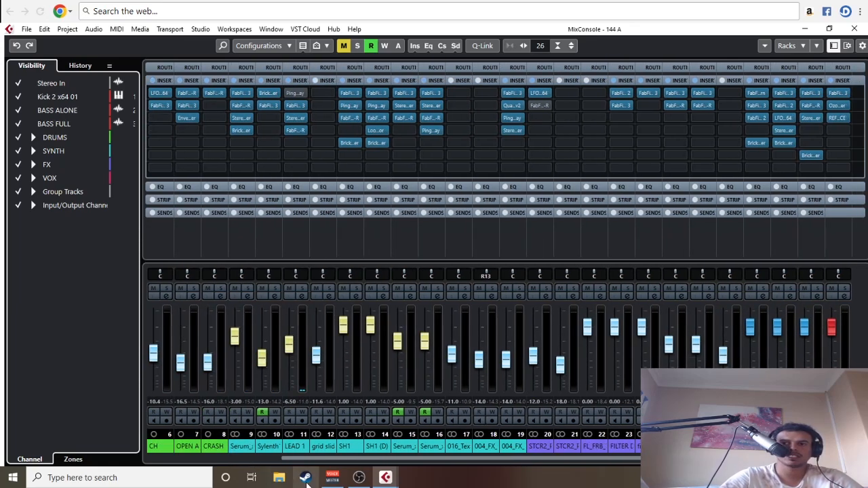
{"action": "left_click_drag", "start_coordinate": [307, 460], "coordinate": [422, 471]}
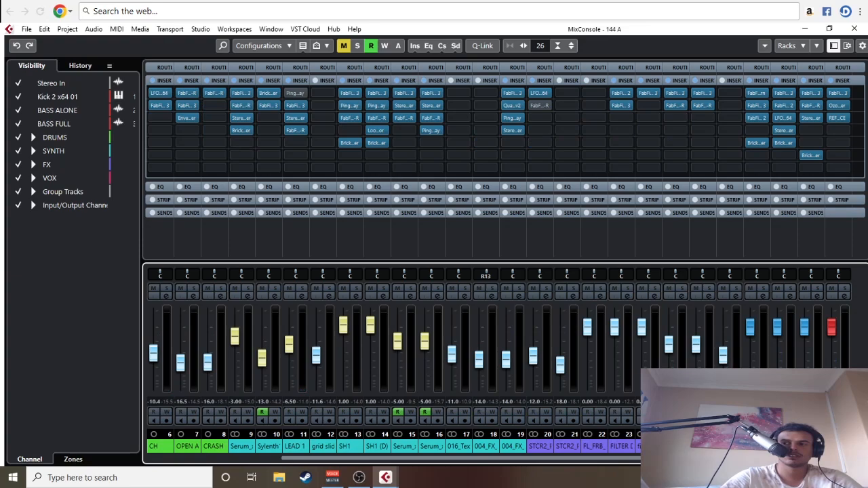